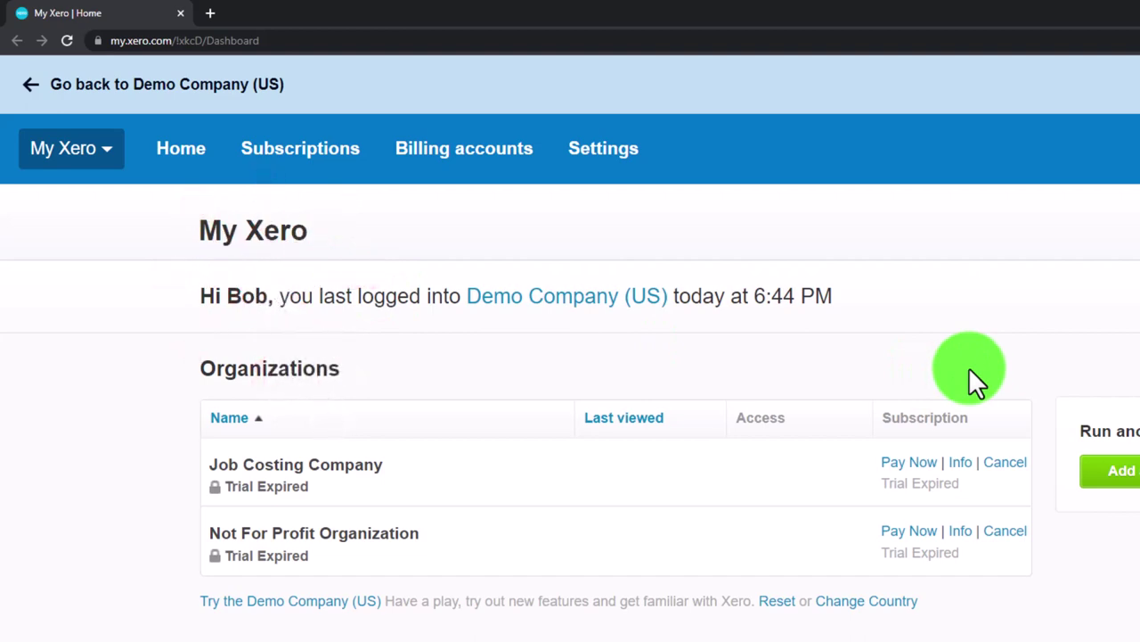
Reset the Demo Company (US) and hide the Get to know Xero introduction on its dashboard.
{"action": "key", "text": "ctrl+plus"}
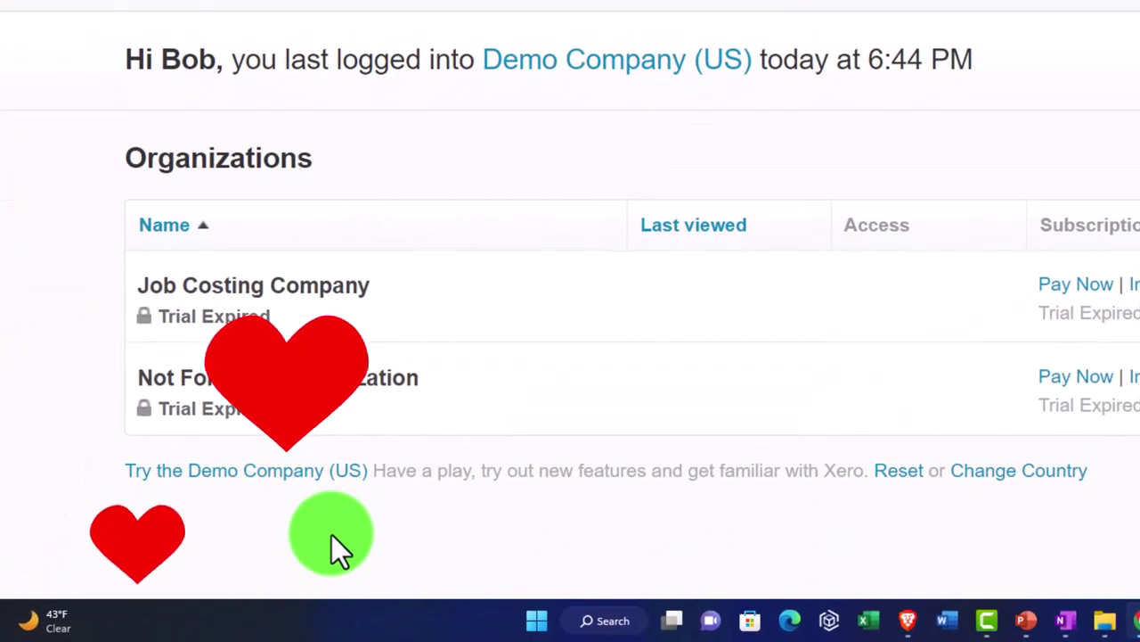
{"action": "left_click", "coordinate": [900, 471]}
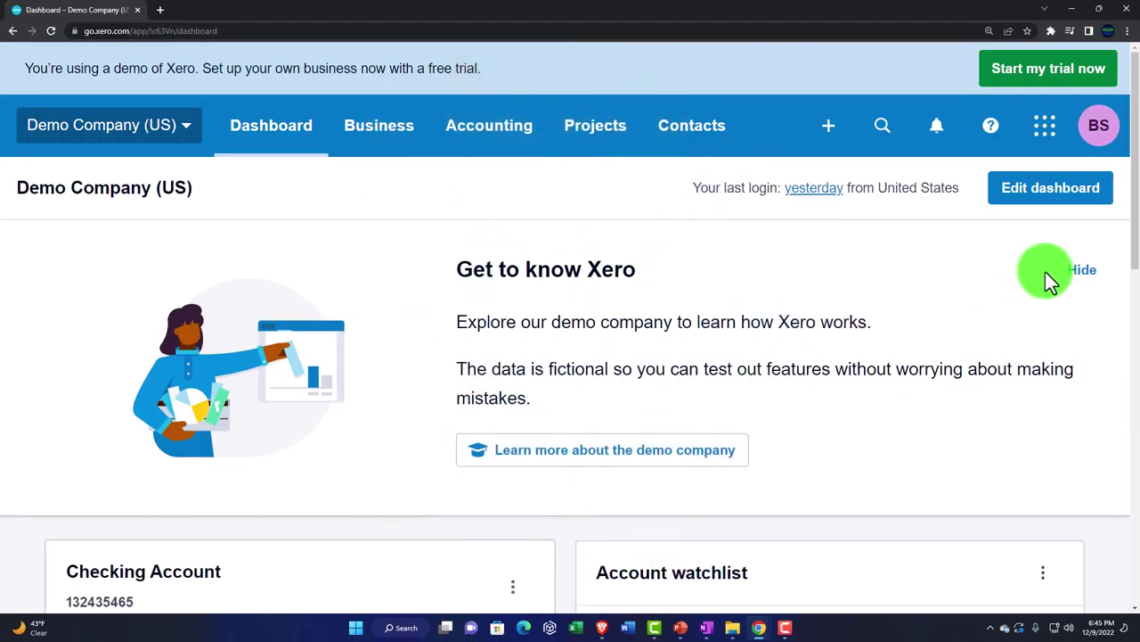
{"action": "left_click", "coordinate": [1076, 270]}
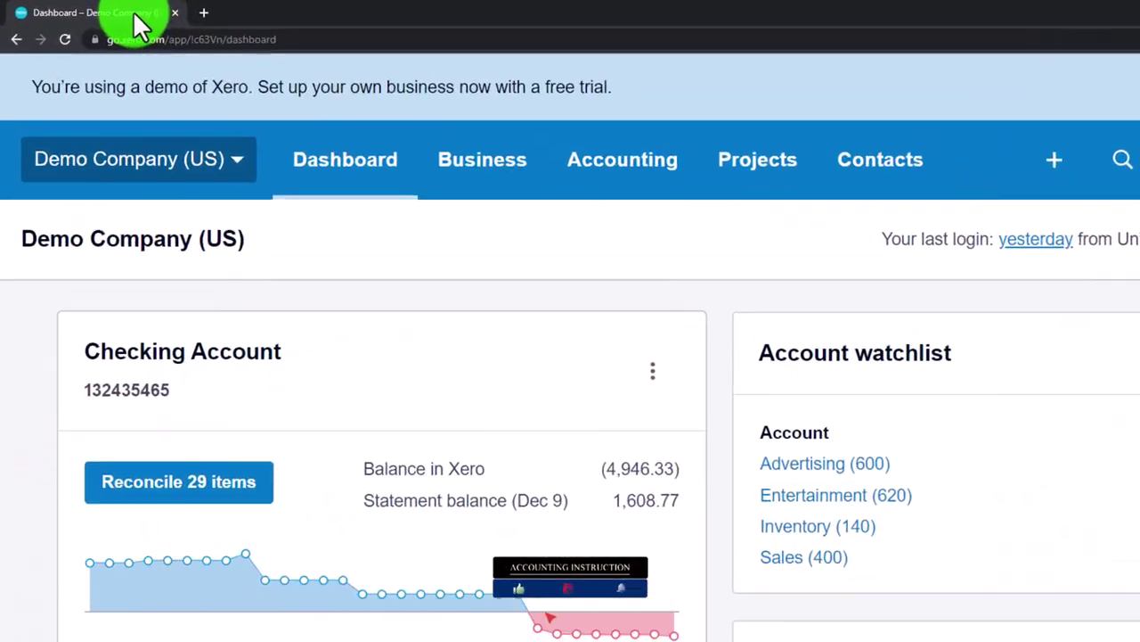
Duplicate the Demo Company dashboard tab twice so that three browser tabs are available.
{"action": "right_click", "coordinate": [108, 12]}
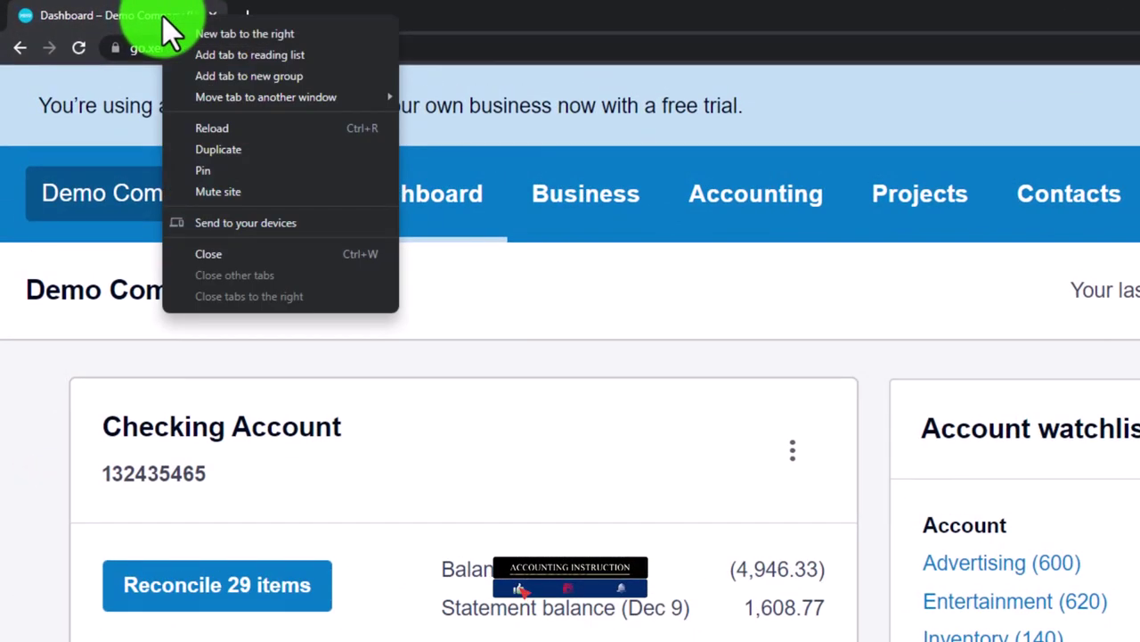
{"action": "left_click", "coordinate": [215, 149]}
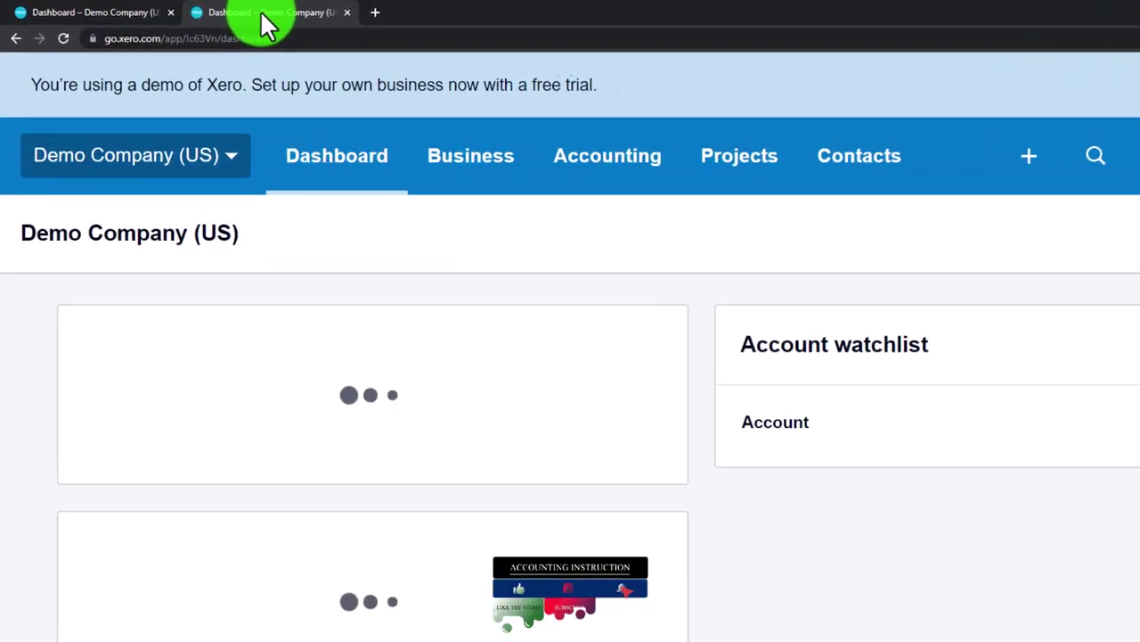
{"action": "right_click", "coordinate": [266, 27]}
{"action": "left_click", "coordinate": [321, 135]}
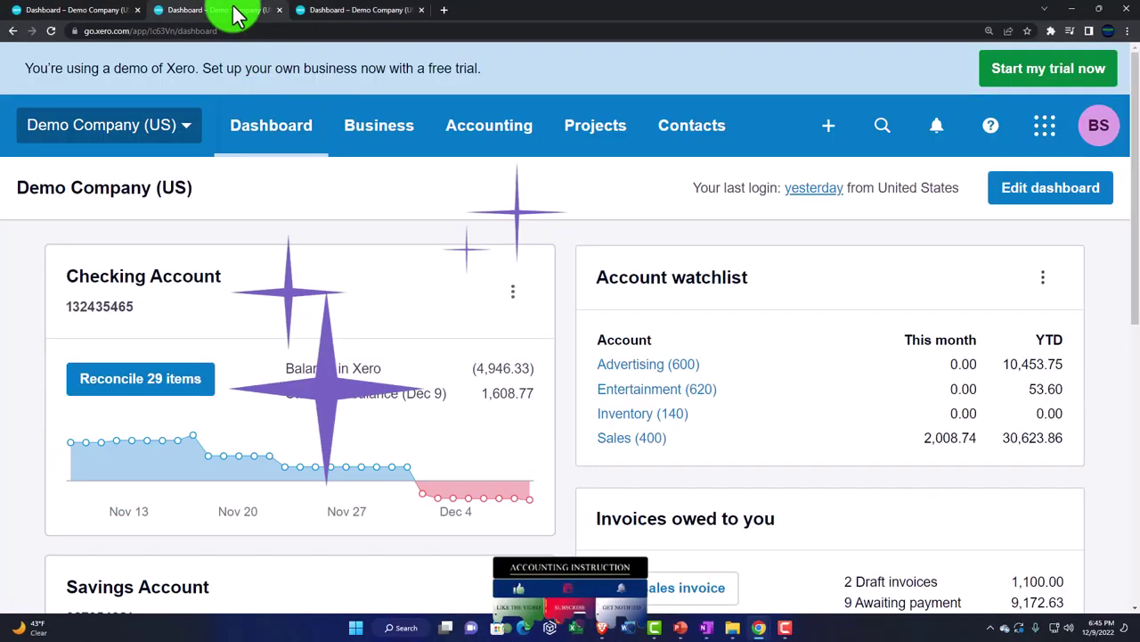
Open the Balance Sheet report in the second browser tab and the Income Statement (Profit and Loss) in the third.
{"action": "left_click", "coordinate": [458, 124]}
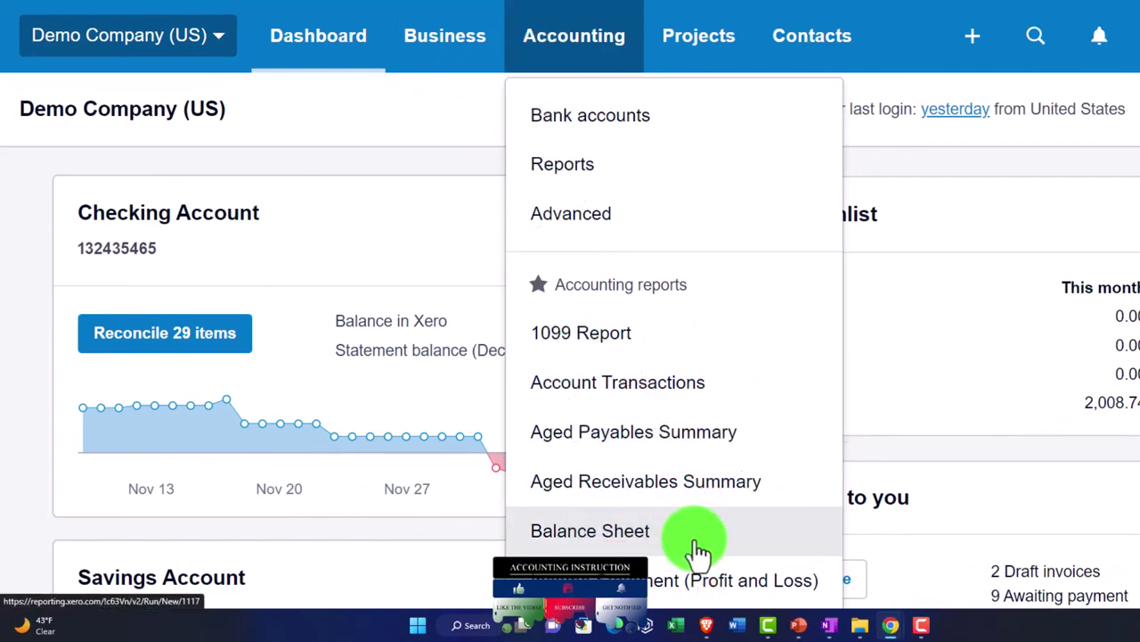
{"action": "left_click", "coordinate": [698, 552]}
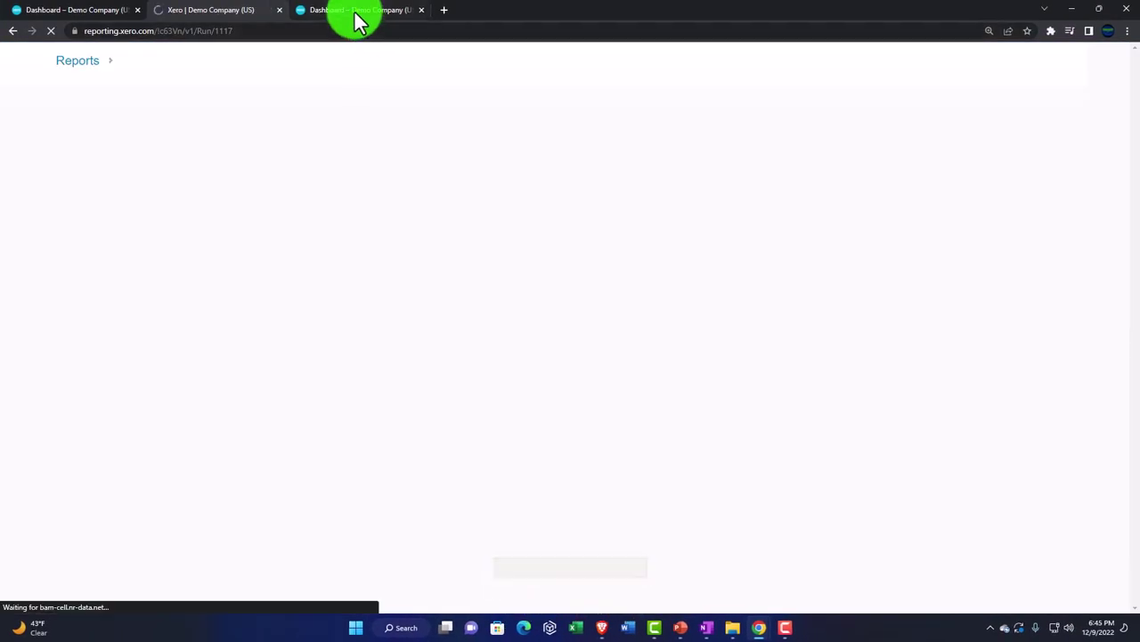
{"action": "left_click", "coordinate": [357, 22]}
{"action": "left_click", "coordinate": [489, 122]}
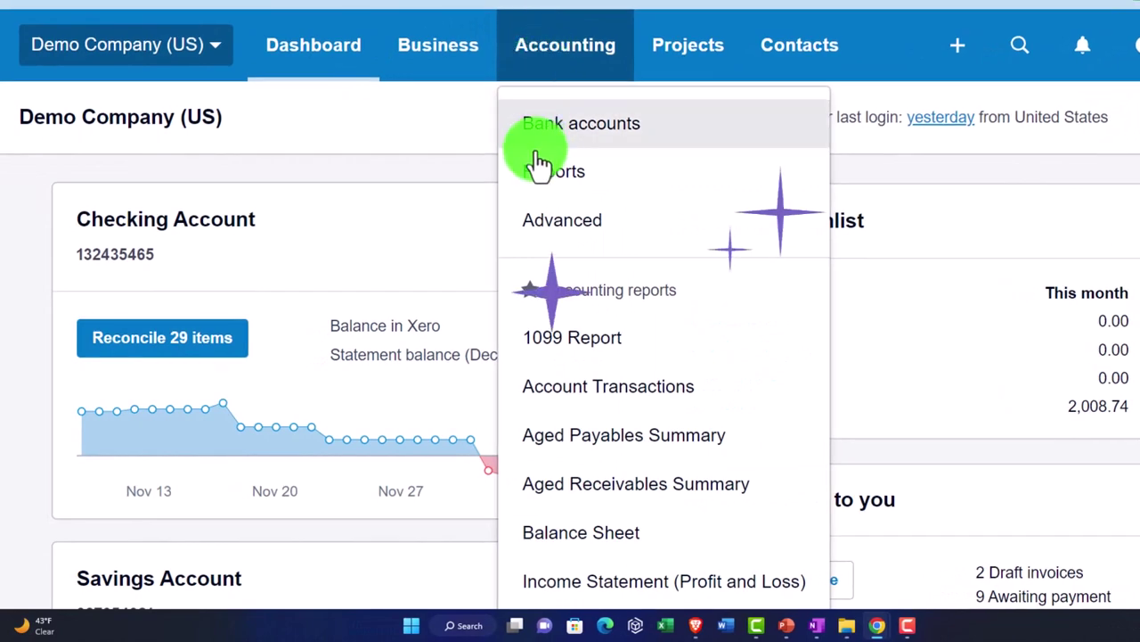
{"action": "left_click", "coordinate": [691, 597]}
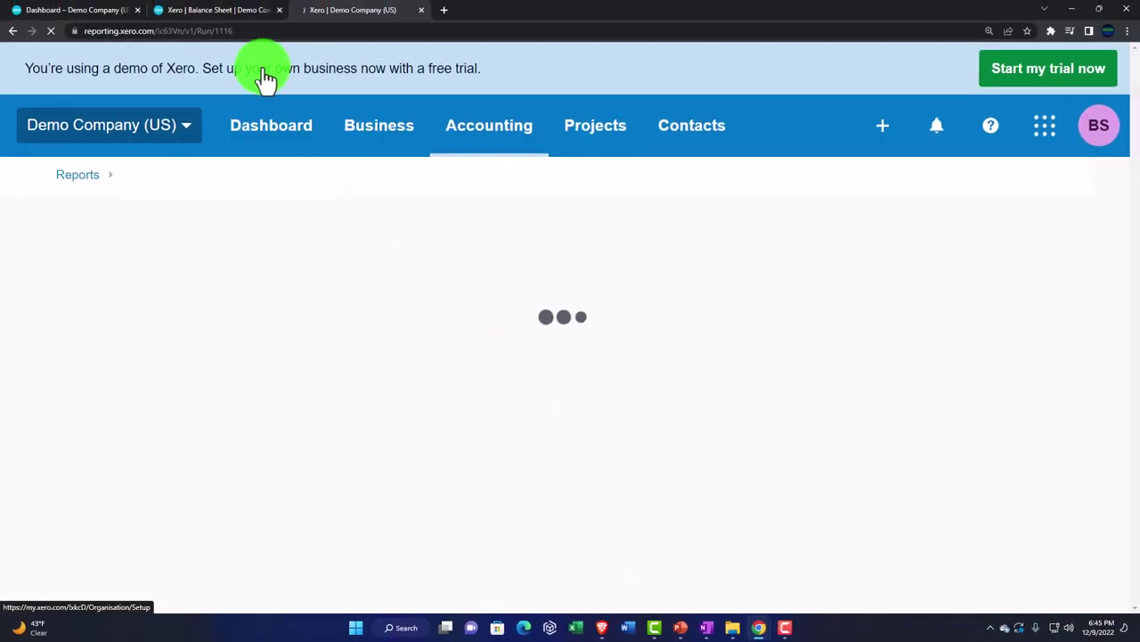
Set the Balance Sheet to a custom date of Dec 31, 2022 and update the report.
{"action": "left_click", "coordinate": [231, 18]}
{"action": "scroll", "coordinate": [310, 262], "scroll_direction": "down", "scroll_amount": 1}
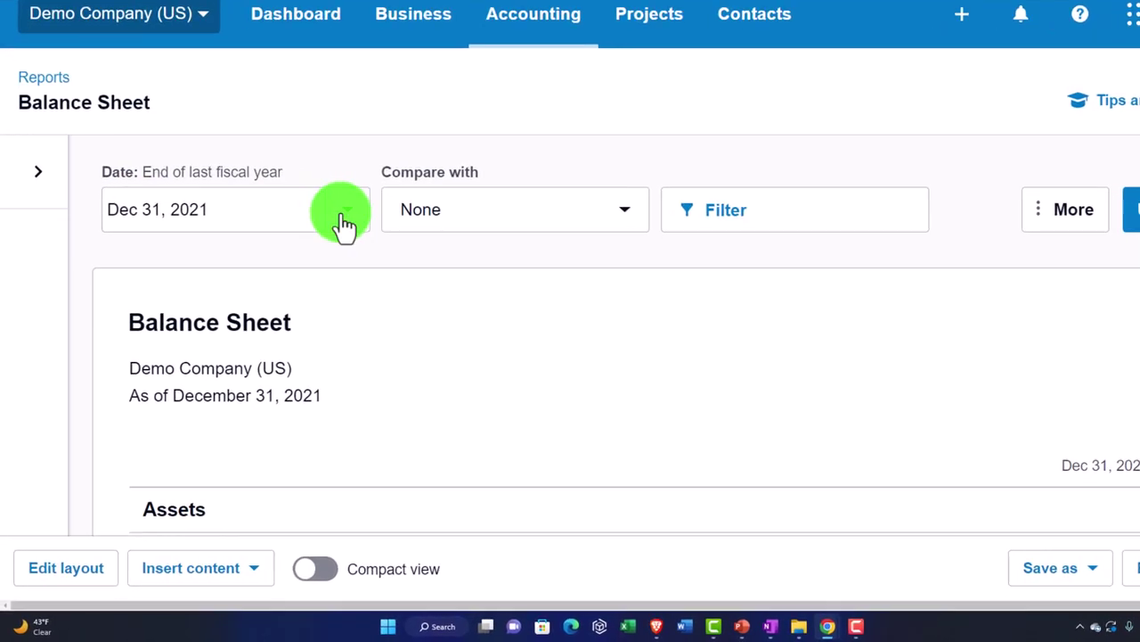
{"action": "left_click", "coordinate": [318, 305]}
{"action": "scroll", "coordinate": [344, 392], "scroll_direction": "down", "scroll_amount": 2}
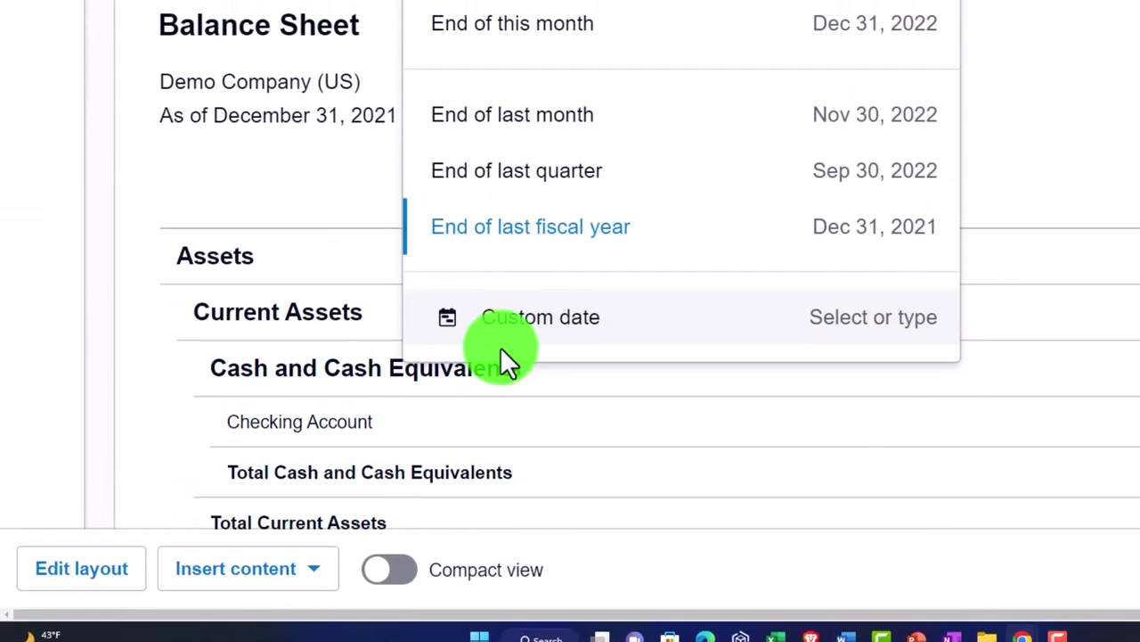
{"action": "left_click", "coordinate": [498, 353]}
{"action": "left_click", "coordinate": [434, 168]}
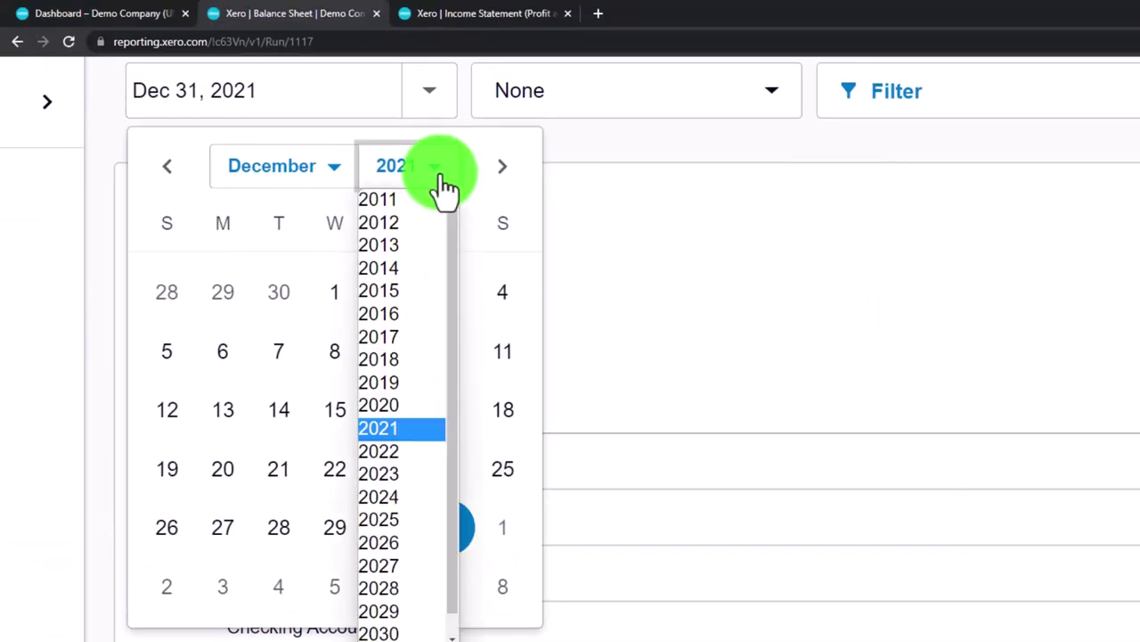
{"action": "left_click", "coordinate": [404, 451]}
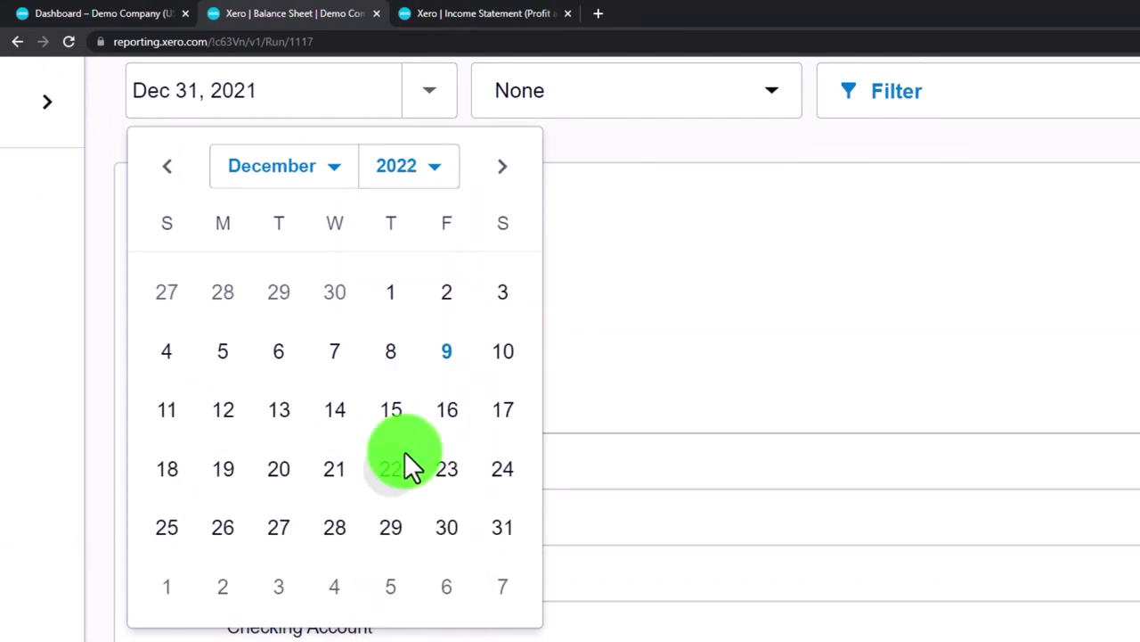
{"action": "left_click", "coordinate": [499, 527]}
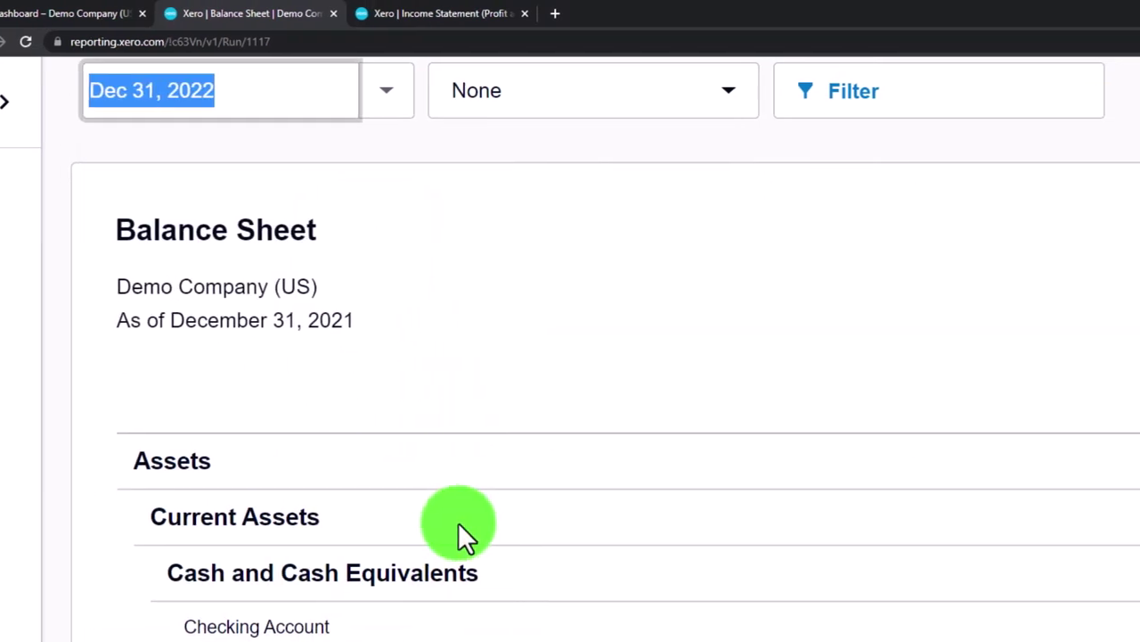
{"action": "left_click", "coordinate": [1069, 105]}
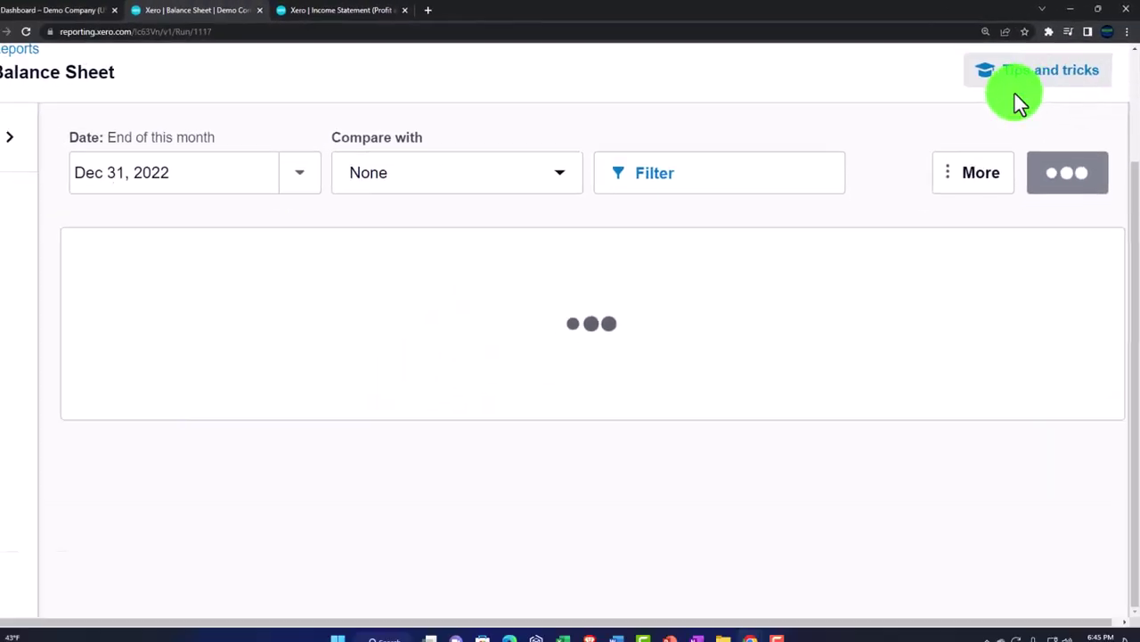
{"action": "scroll", "coordinate": [1015, 93], "scroll_direction": "down", "scroll_amount": 1}
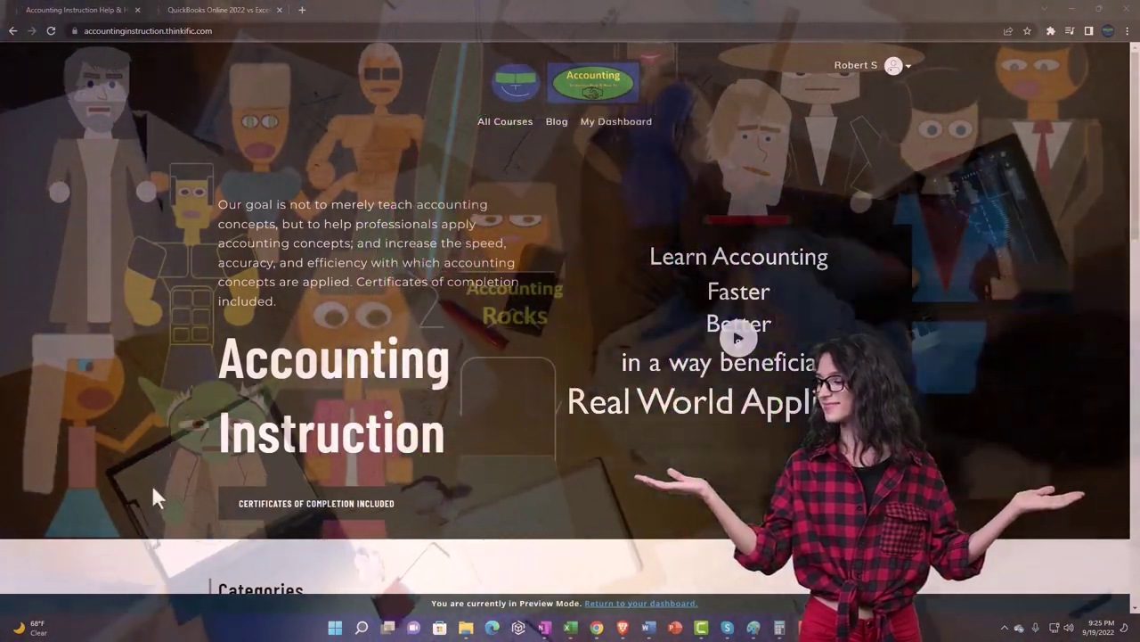
{"action": "scroll", "coordinate": [157, 490], "scroll_direction": "down", "scroll_amount": 6}
{"action": "scroll", "coordinate": [156, 486], "scroll_direction": "down", "scroll_amount": 1}
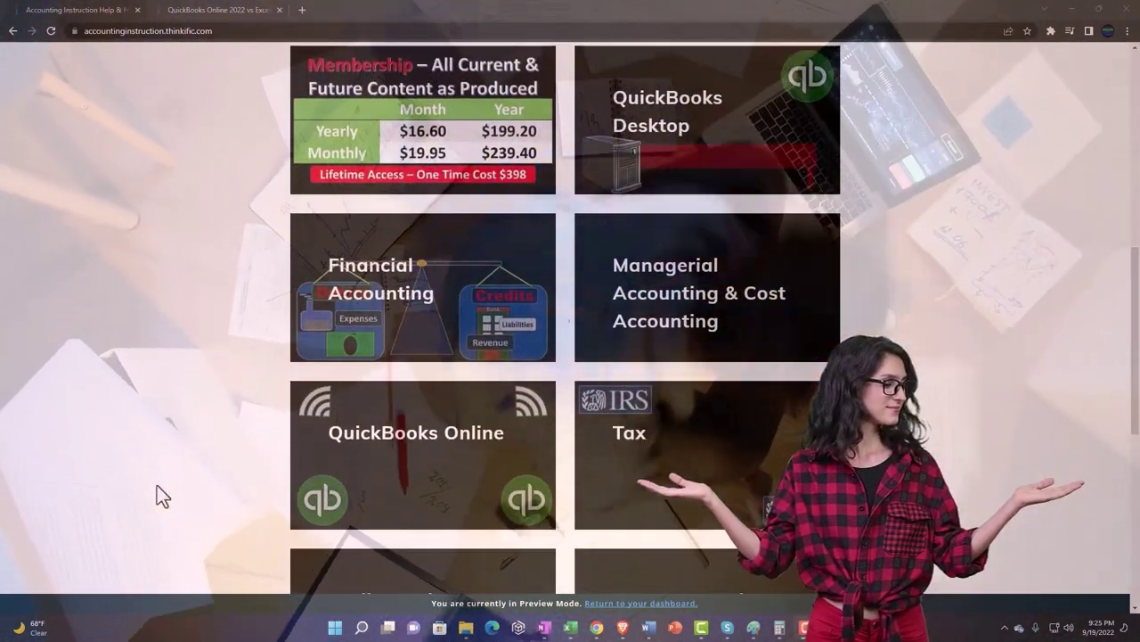
{"action": "scroll", "coordinate": [156, 486], "scroll_direction": "down", "scroll_amount": 3}
{"action": "scroll", "coordinate": [157, 486], "scroll_direction": "down", "scroll_amount": 3}
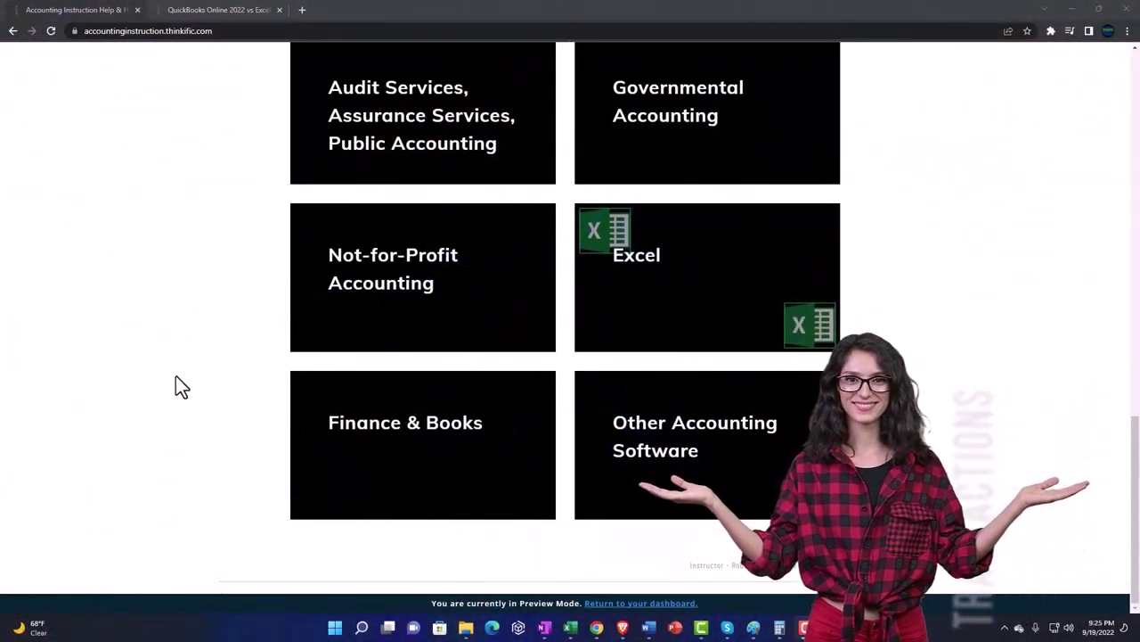
{"action": "left_click", "coordinate": [204, 11]}
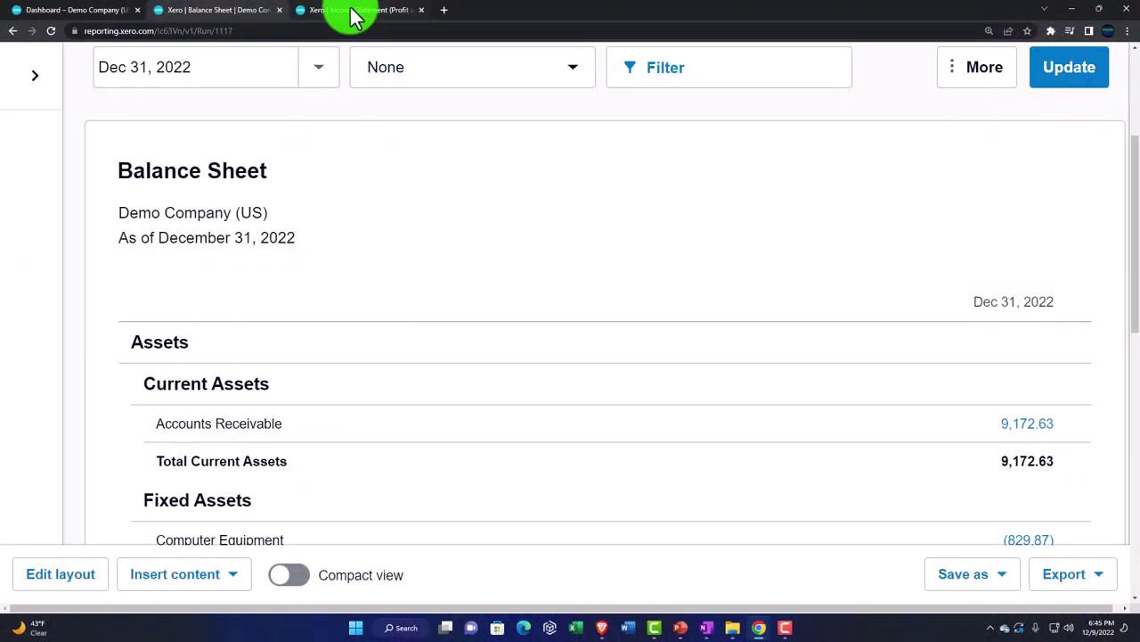
Go to the Income Statement (Profit and Loss) report and check its date range and income section.
{"action": "left_click", "coordinate": [355, 11]}
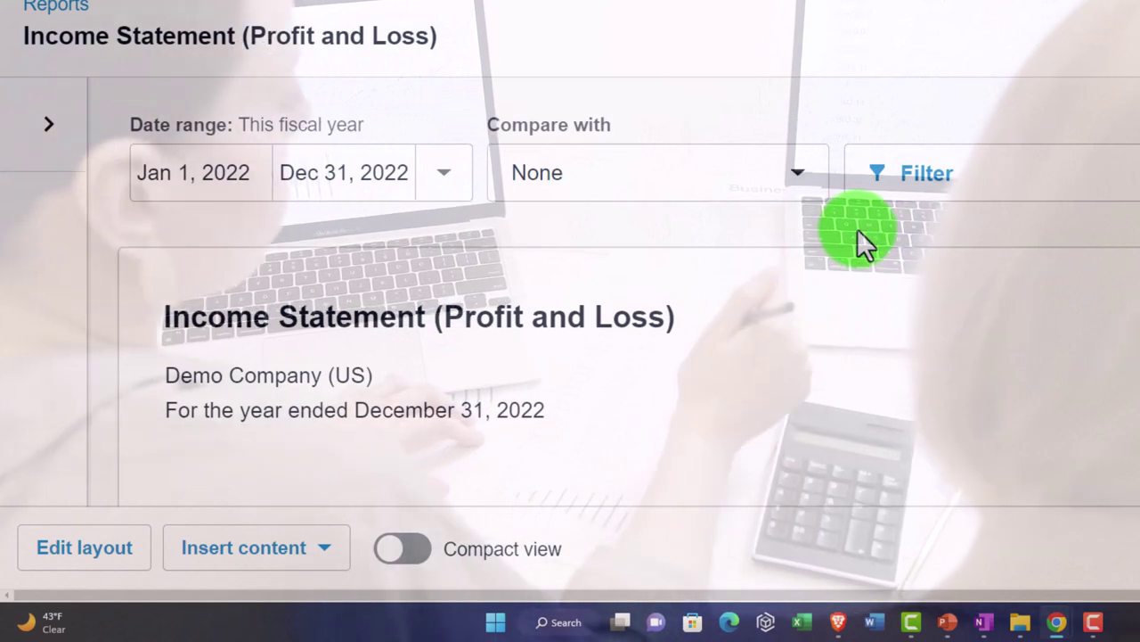
{"action": "scroll", "coordinate": [857, 229], "scroll_direction": "down", "scroll_amount": 1}
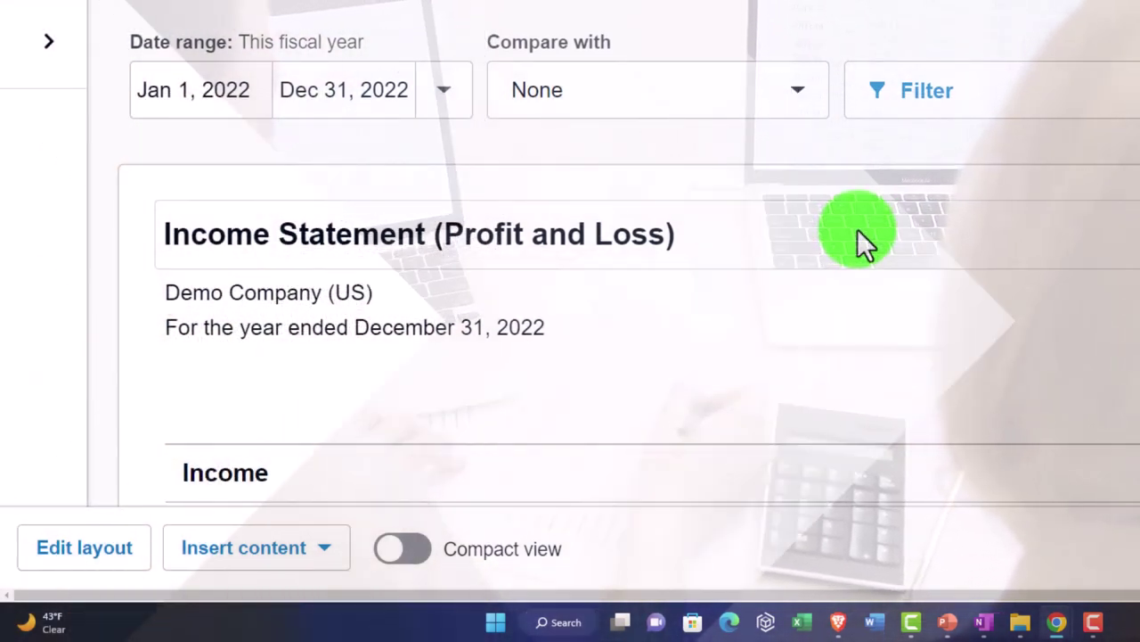
{"action": "scroll", "coordinate": [857, 229], "scroll_direction": "down", "scroll_amount": 1}
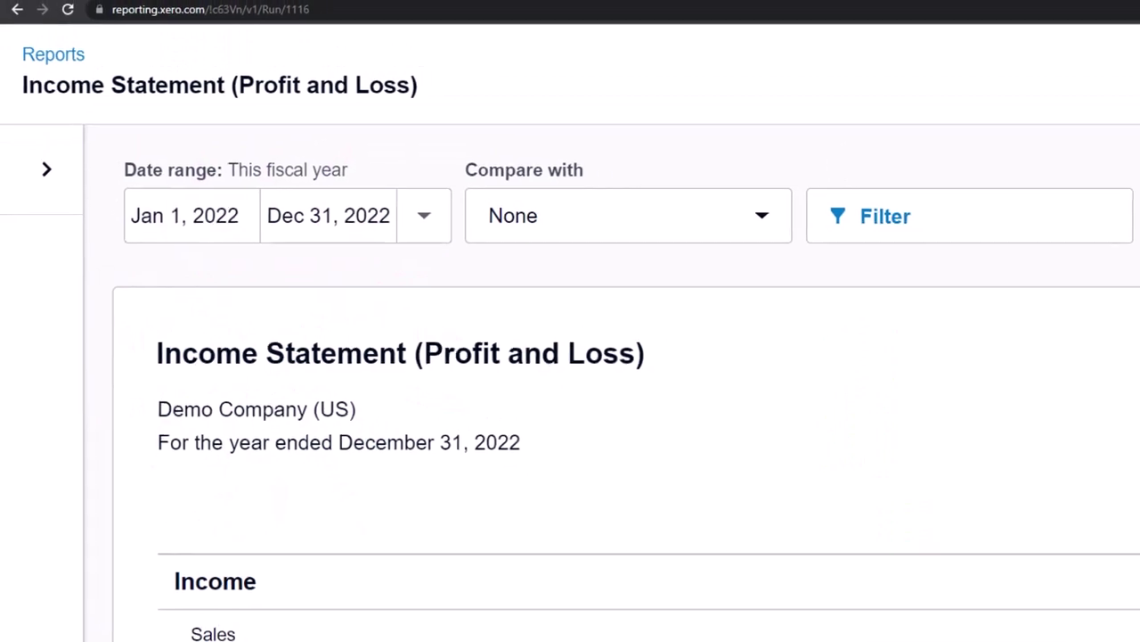
Switch to File Explorer, open the Reports Excel workbook from the Demo Company Reports folder, view its Vert BS sheet and minimize Excel.
{"action": "mouse_move", "coordinate": [726, 598]}
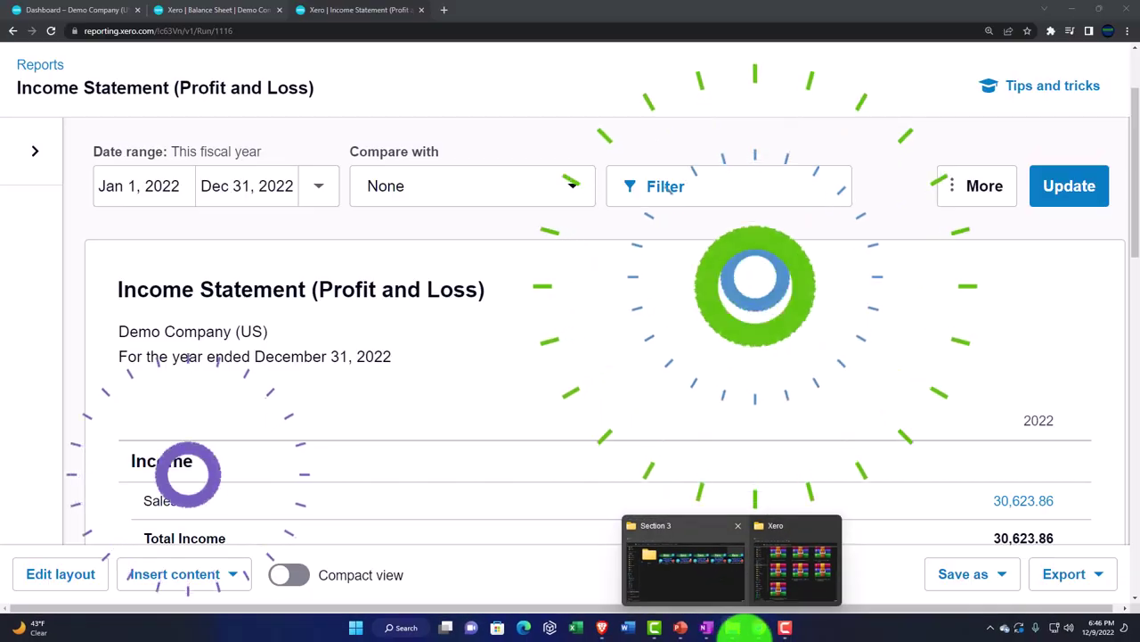
{"action": "left_click", "coordinate": [795, 559]}
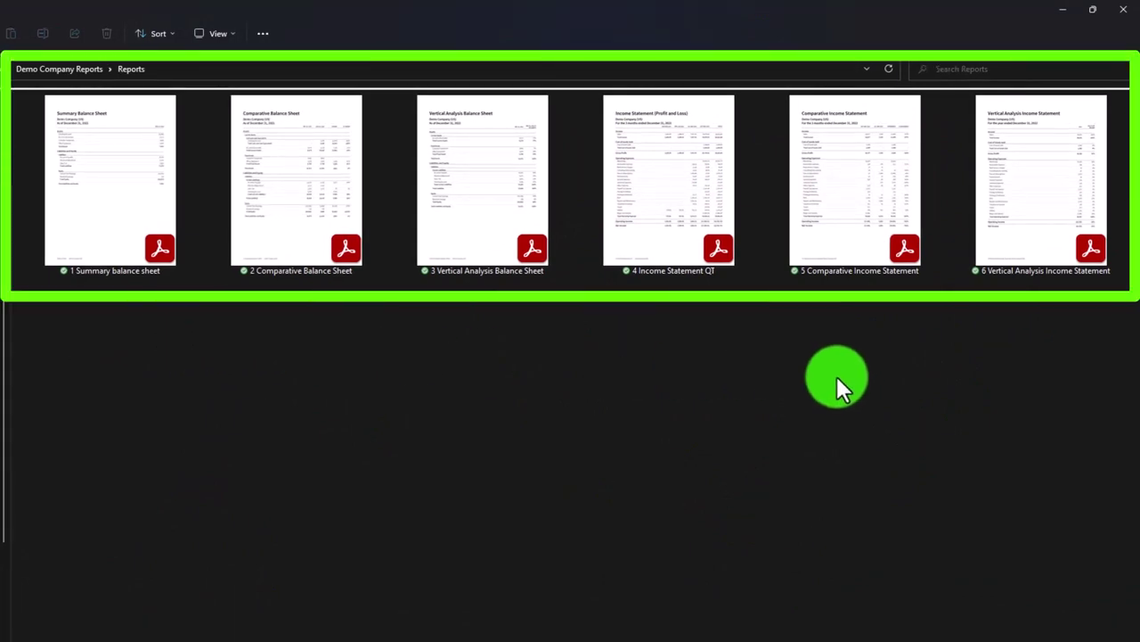
{"action": "left_click", "coordinate": [84, 69]}
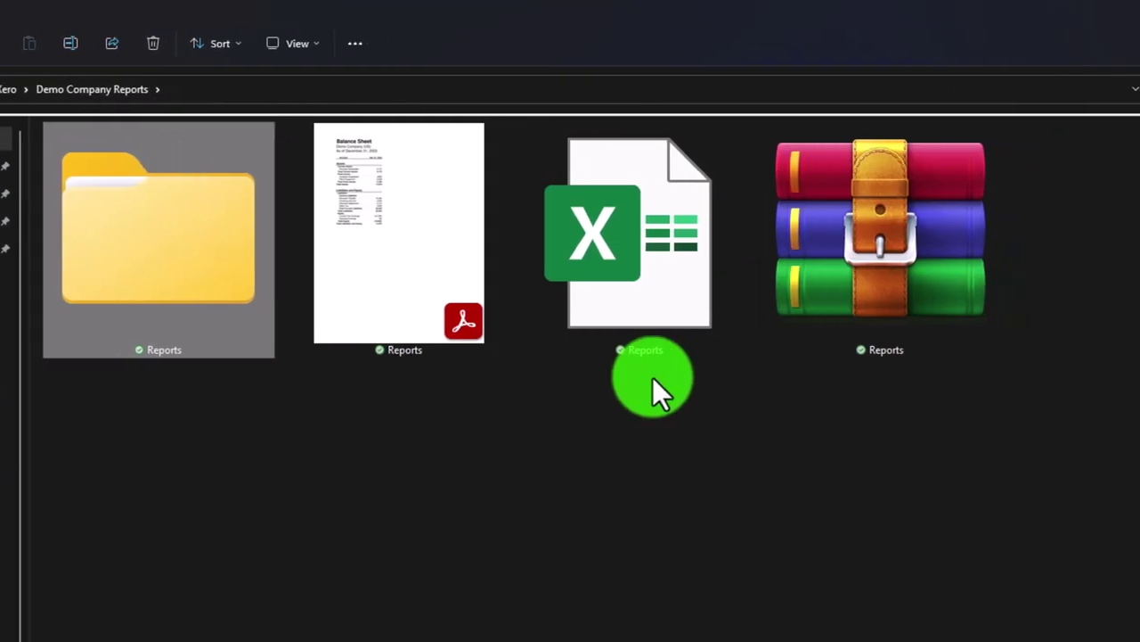
{"action": "mouse_move", "coordinate": [654, 303]}
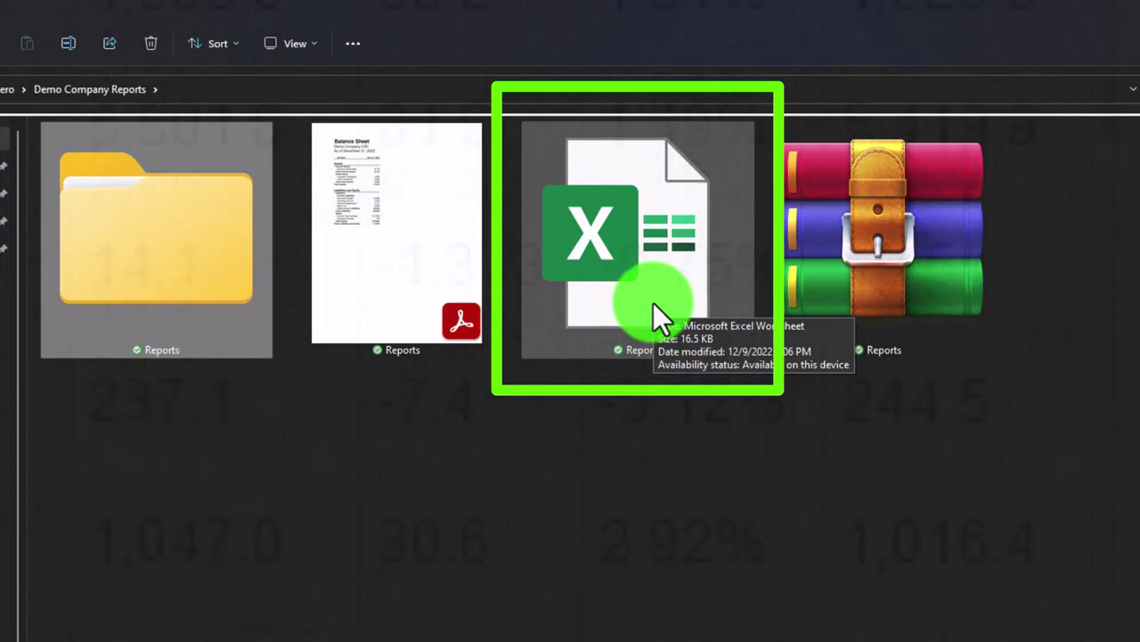
{"action": "mouse_move", "coordinate": [443, 291]}
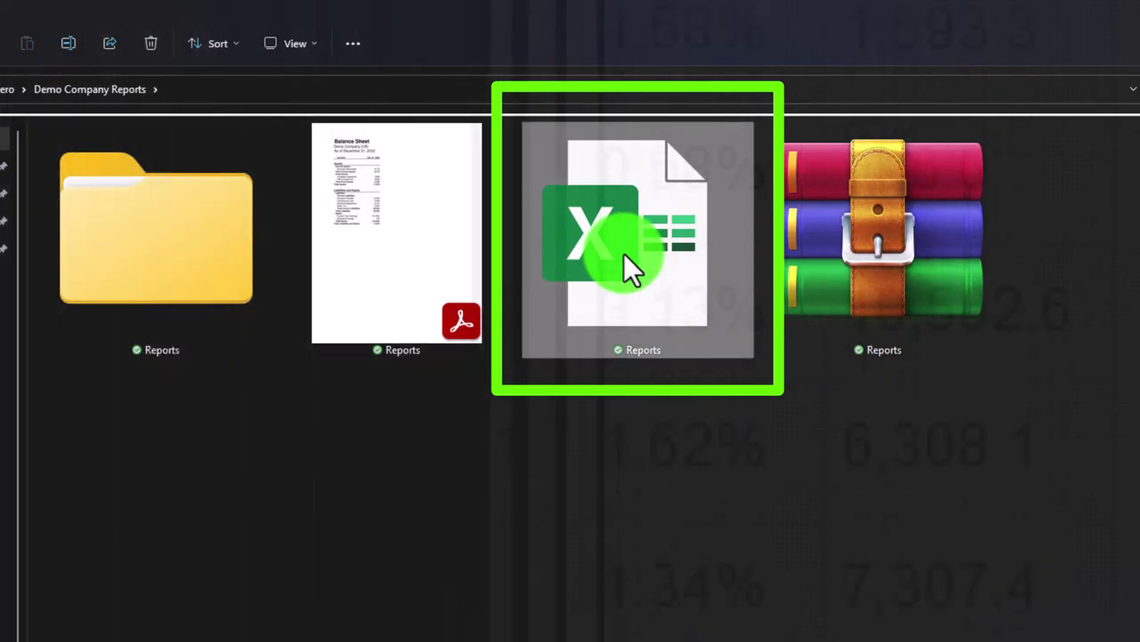
{"action": "double_click", "coordinate": [623, 253]}
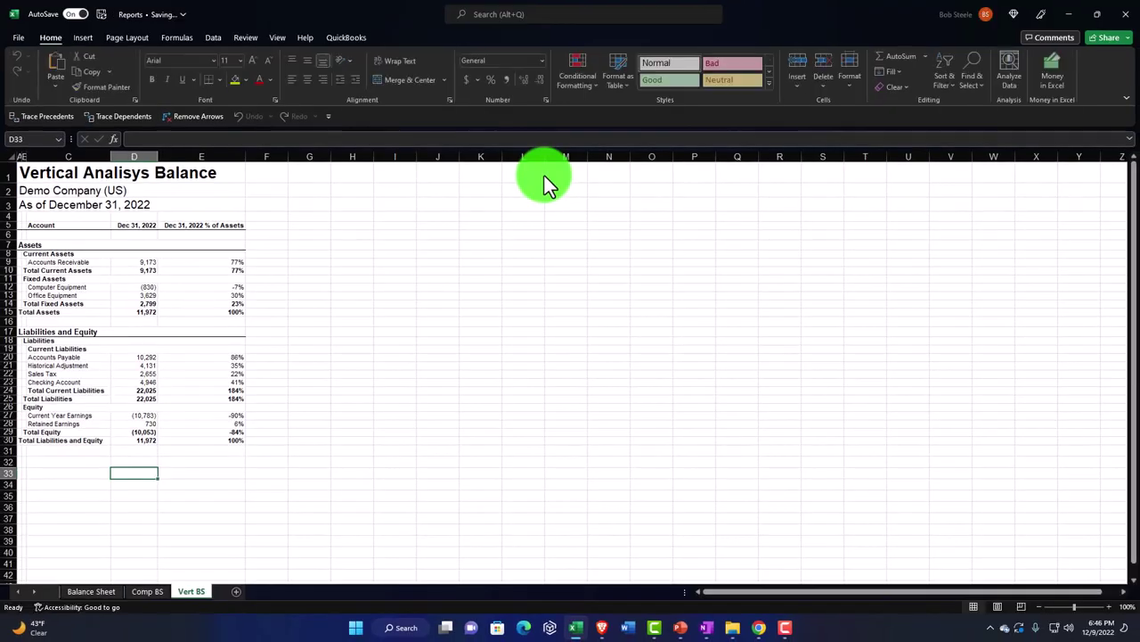
{"action": "left_click", "coordinate": [214, 544]}
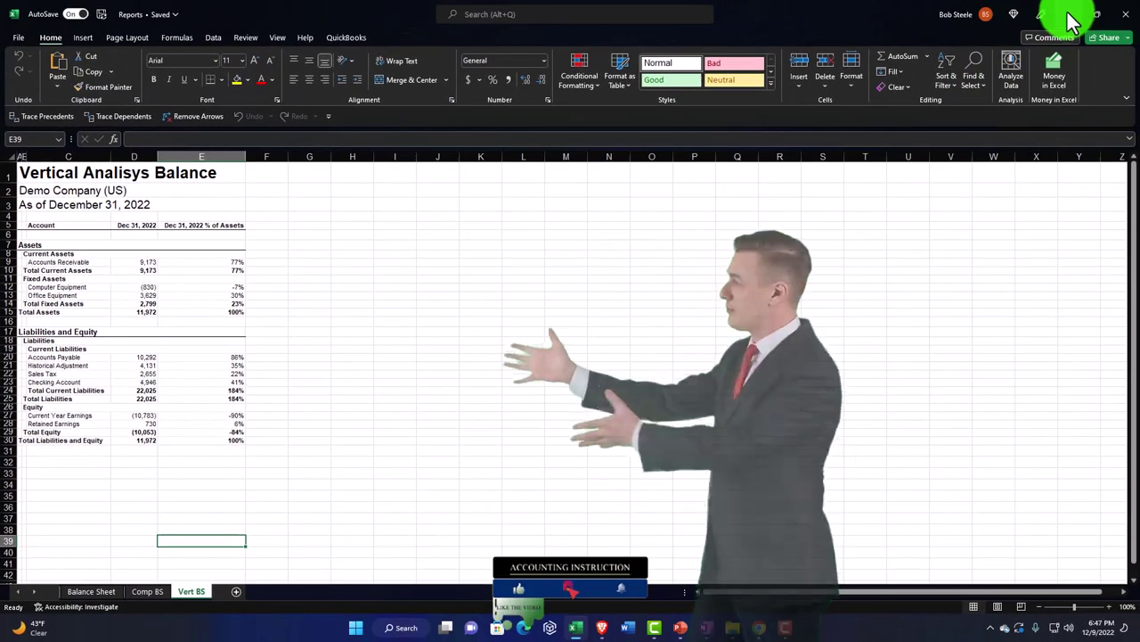
{"action": "left_click", "coordinate": [1071, 20]}
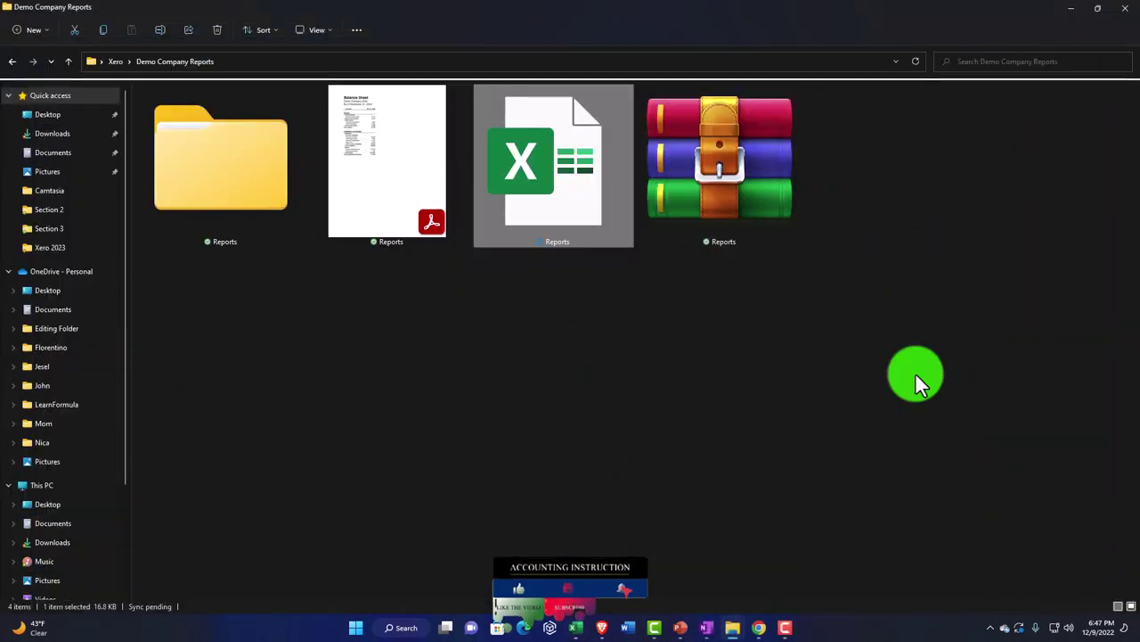
Return to Xero in the browser and duplicate the Income Statement (Profit and Loss) tab.
{"action": "mouse_move", "coordinate": [753, 628]}
{"action": "left_click", "coordinate": [828, 585]}
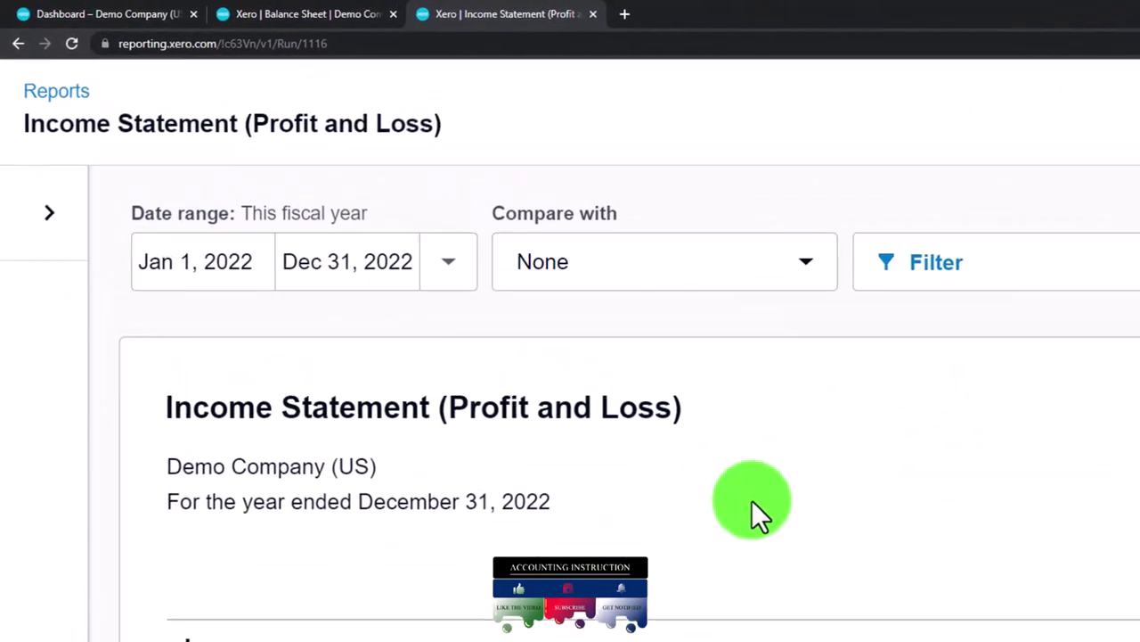
{"action": "scroll", "coordinate": [613, 268], "scroll_direction": "down", "scroll_amount": 1}
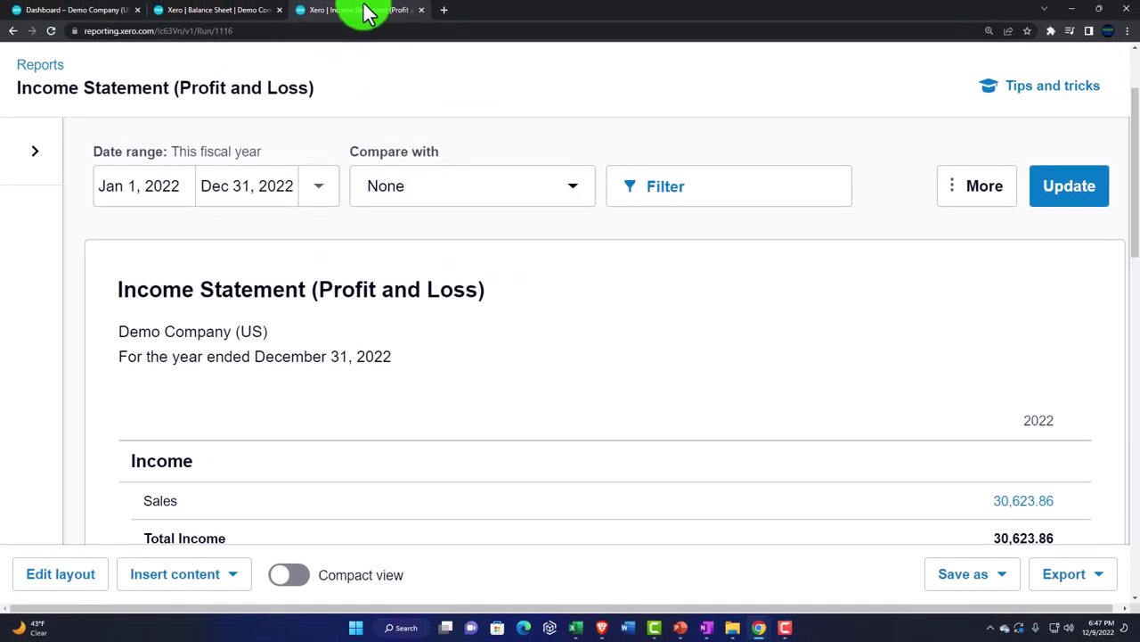
{"action": "right_click", "coordinate": [369, 13]}
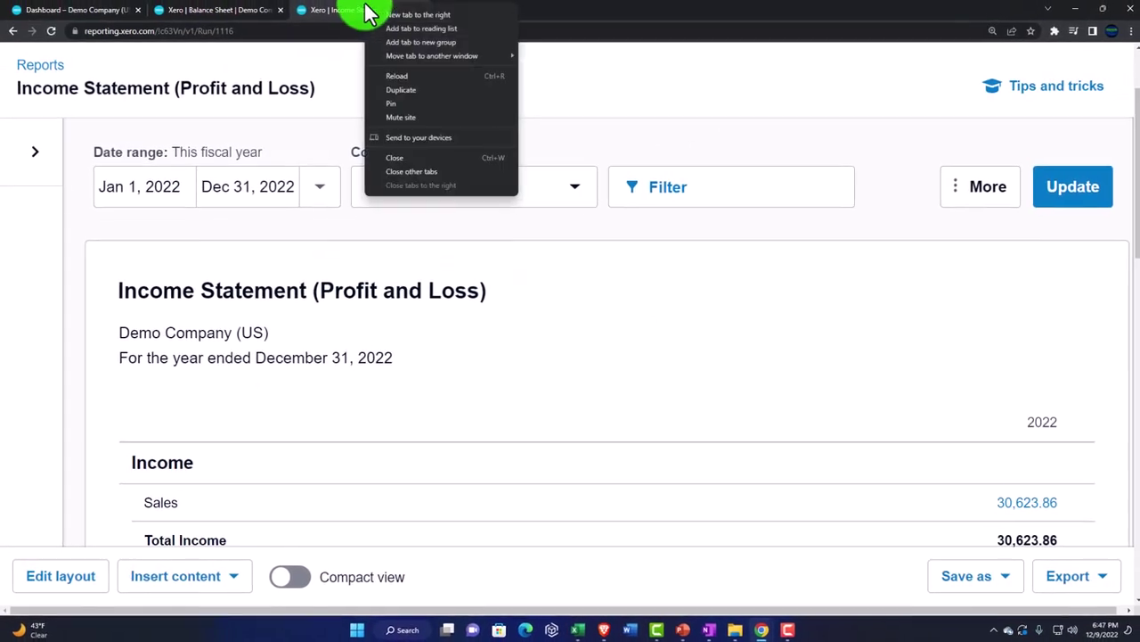
{"action": "left_click", "coordinate": [687, 160]}
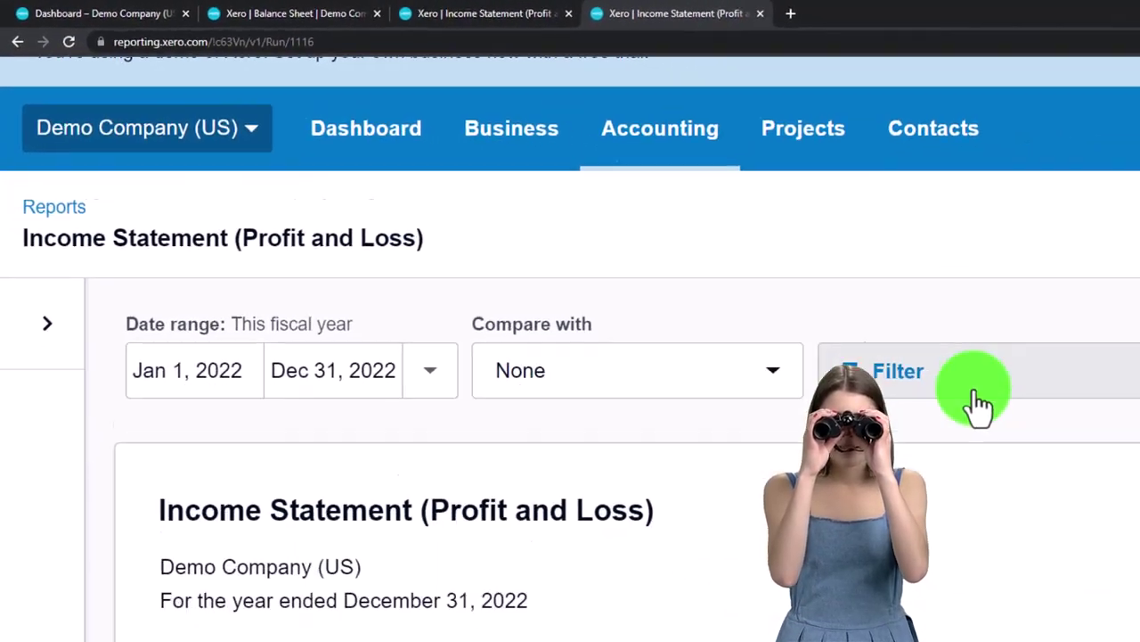
Turn off decimals for the Income Statement, update the report and review it from income down to net income.
{"action": "scroll", "coordinate": [981, 405], "scroll_direction": "down", "scroll_amount": 2}
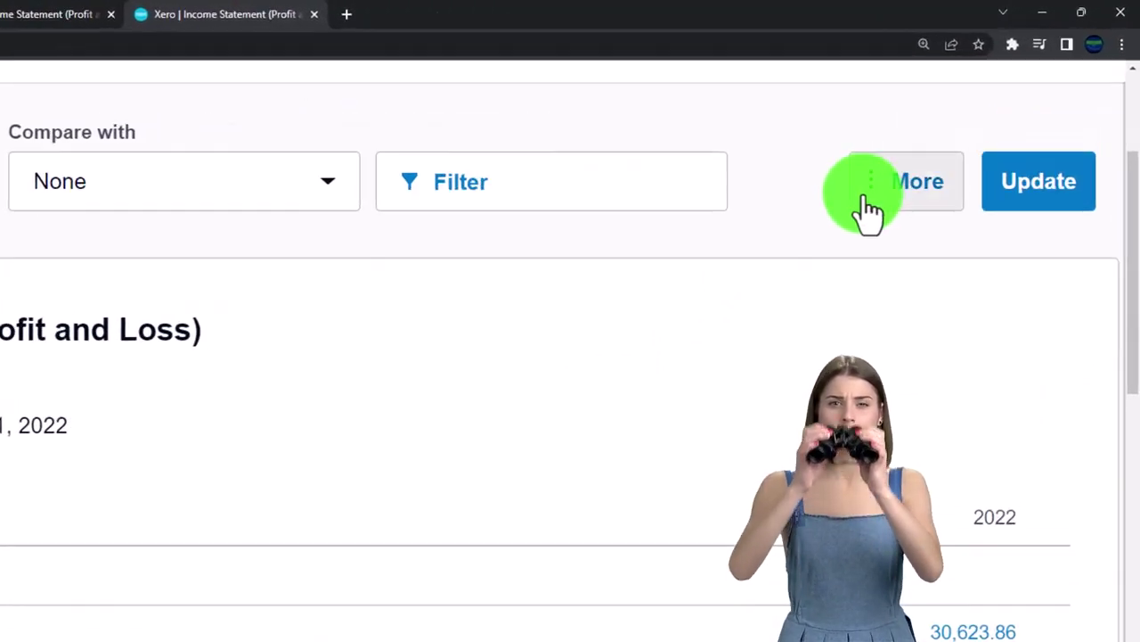
{"action": "left_click", "coordinate": [961, 134]}
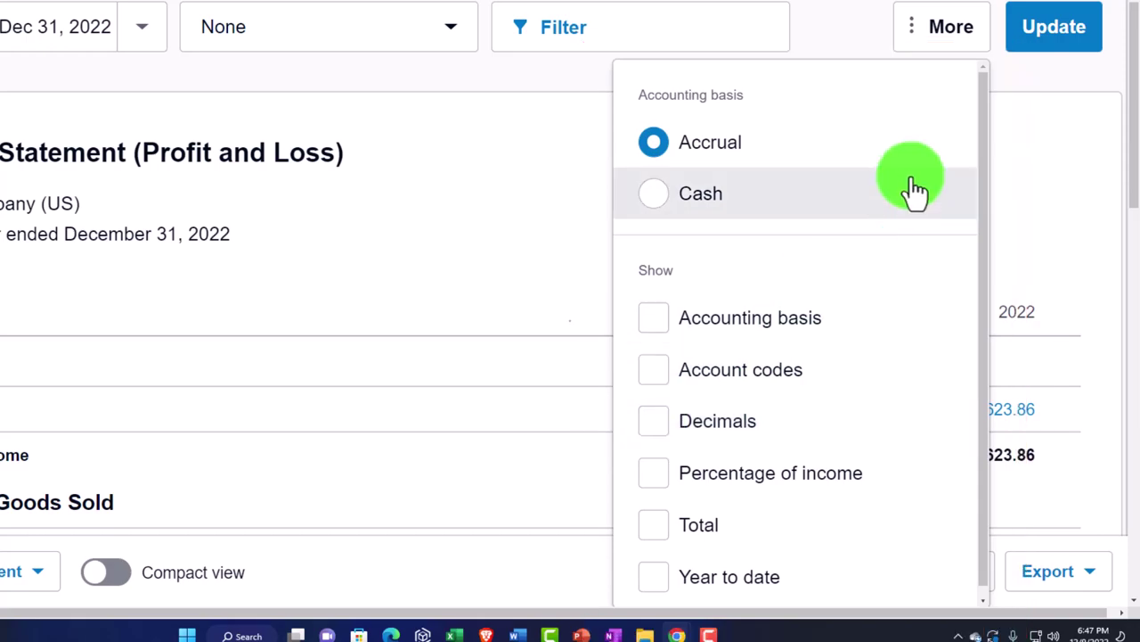
{"action": "left_click", "coordinate": [1033, 41]}
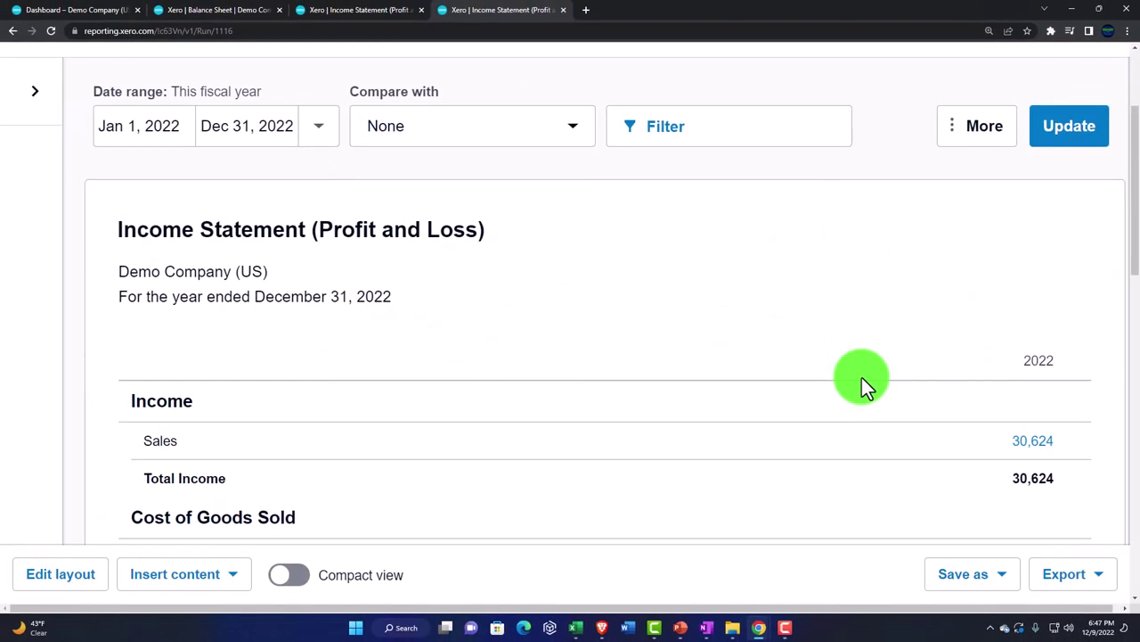
{"action": "scroll", "coordinate": [861, 377], "scroll_direction": "down", "scroll_amount": 10}
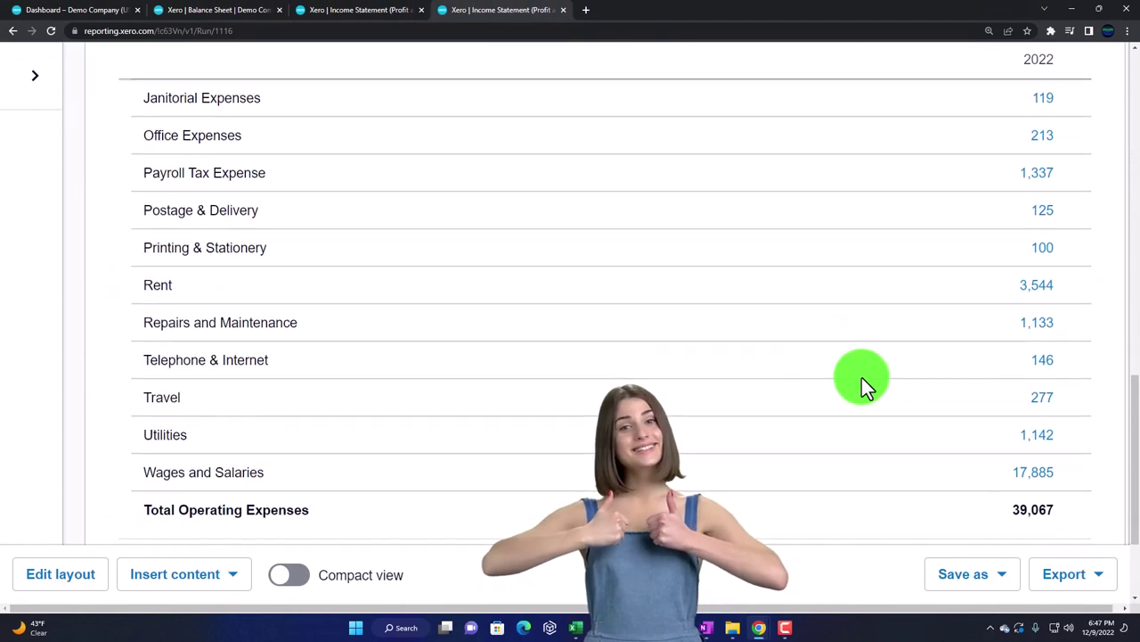
{"action": "scroll", "coordinate": [861, 377], "scroll_direction": "down", "scroll_amount": 3}
{"action": "scroll", "coordinate": [861, 377], "scroll_direction": "up", "scroll_amount": 10}
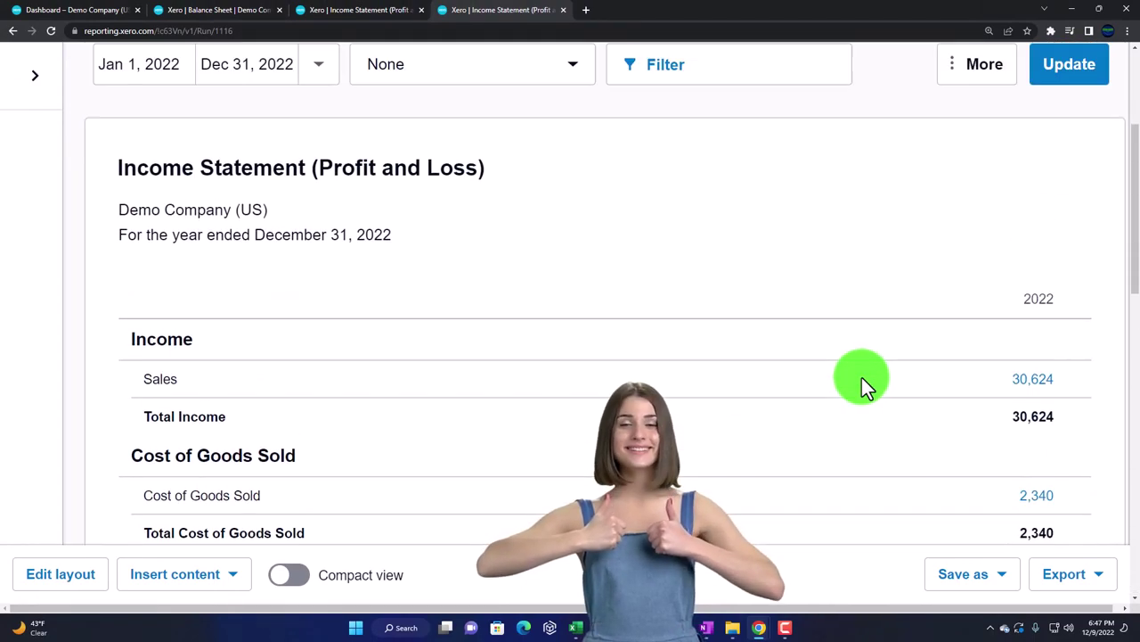
{"action": "scroll", "coordinate": [862, 388], "scroll_direction": "up", "scroll_amount": 2}
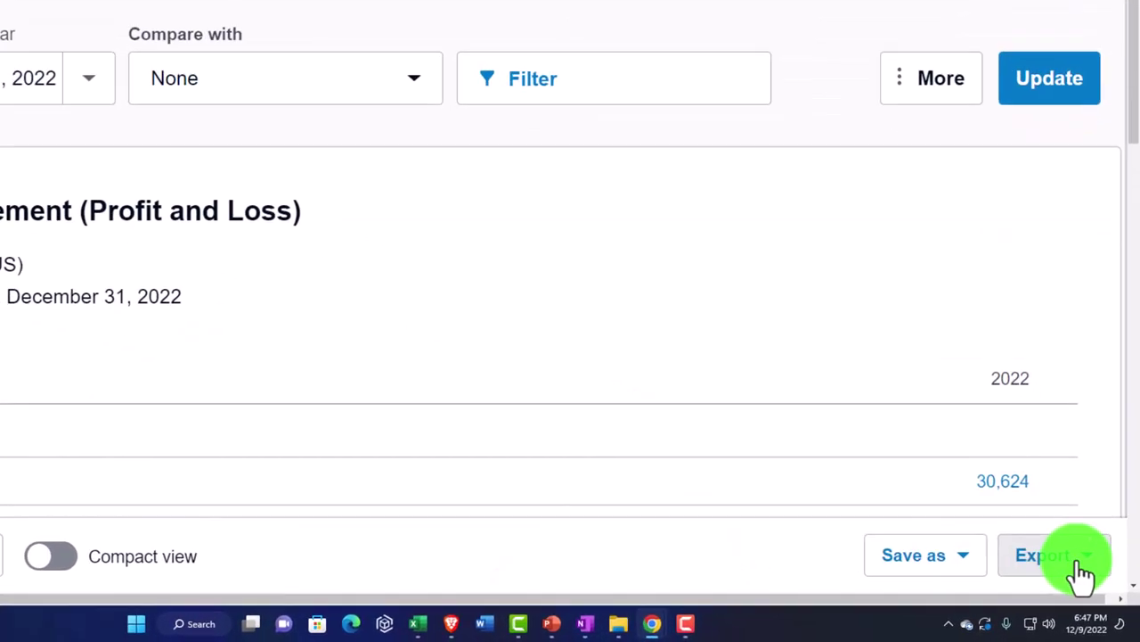
Export the Income Statement to Excel, open the downloaded workbook and enable editing.
{"action": "left_click", "coordinate": [1067, 552]}
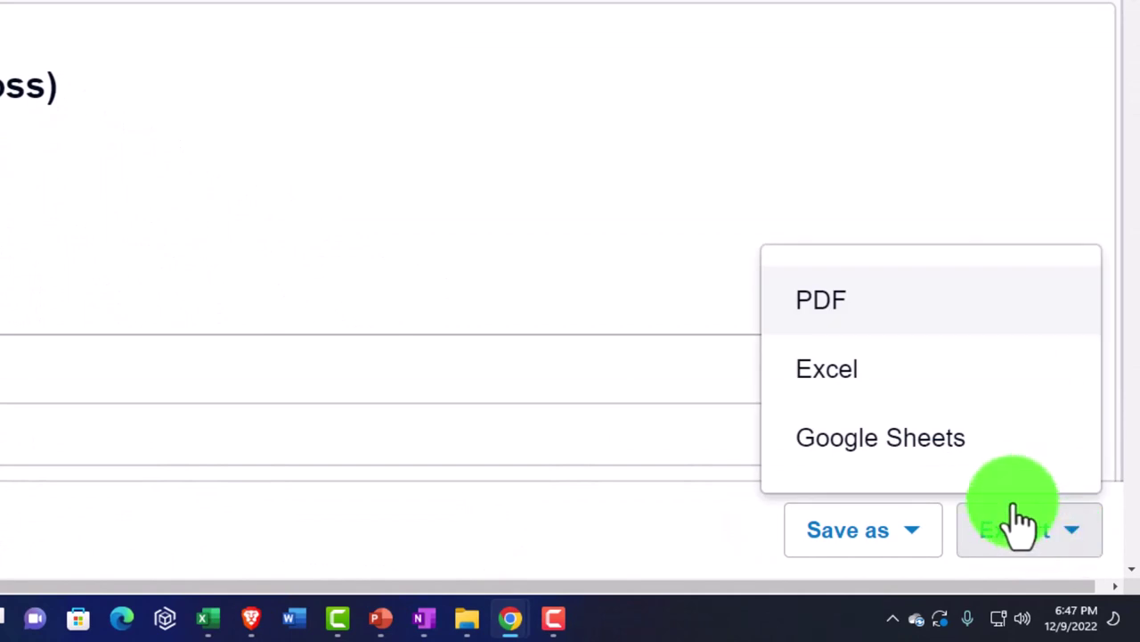
{"action": "left_click", "coordinate": [871, 379]}
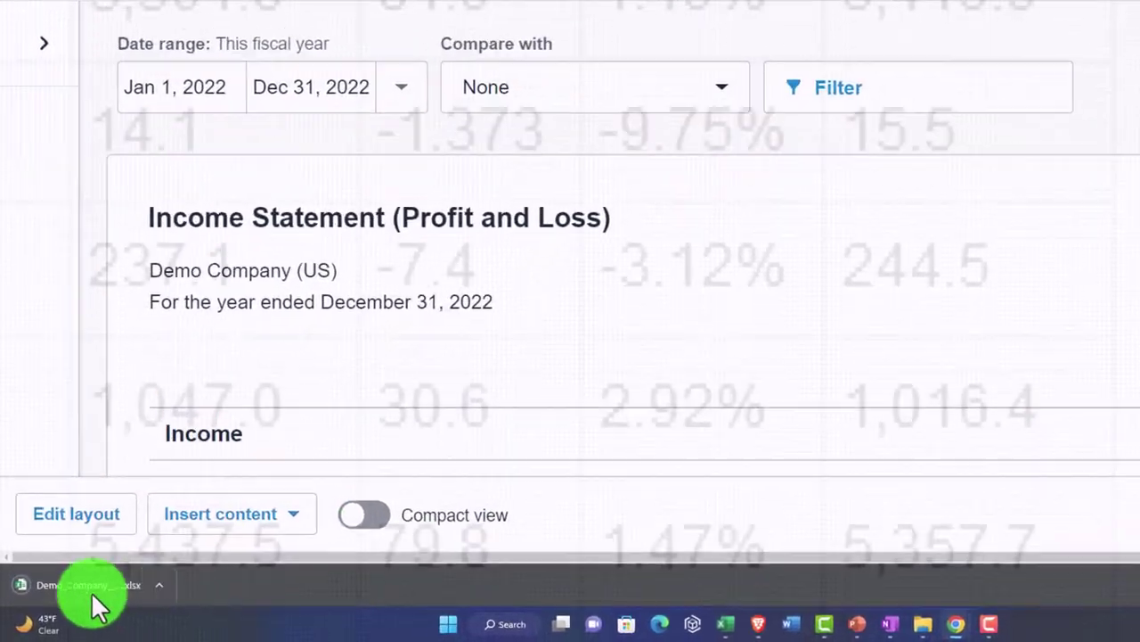
{"action": "left_click", "coordinate": [92, 602]}
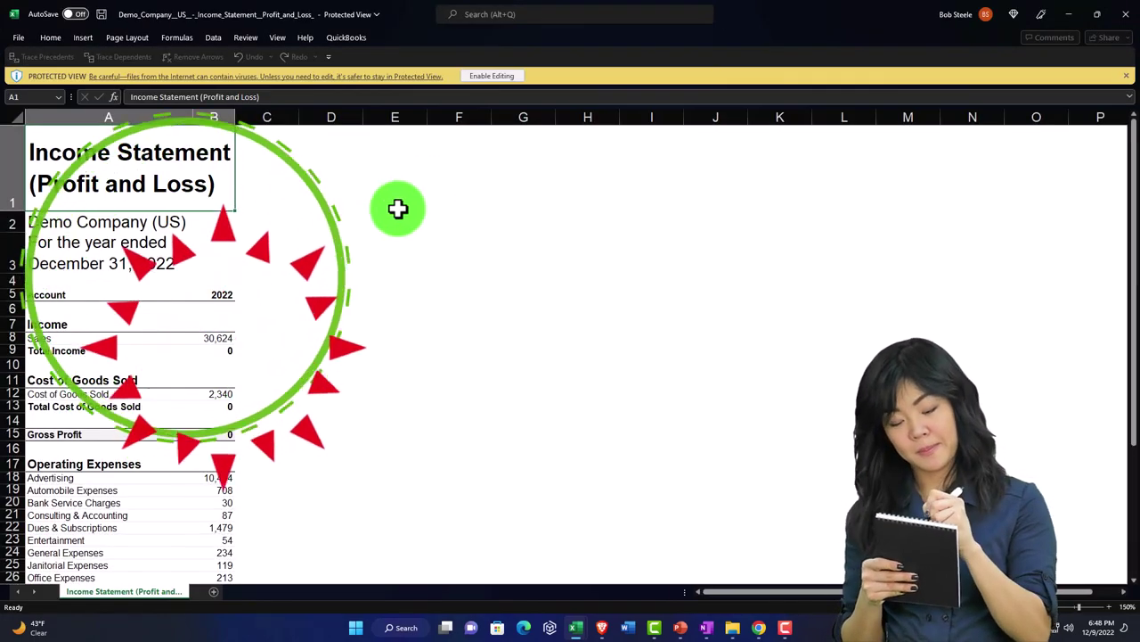
{"action": "left_click", "coordinate": [494, 77]}
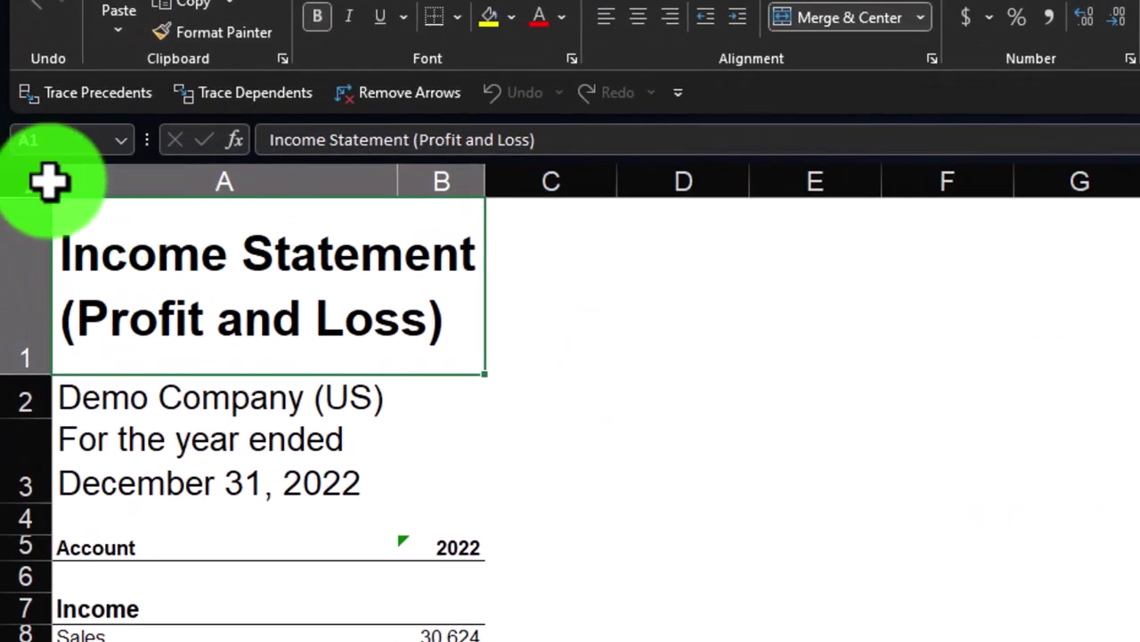
Copy the entire exported Income Statement worksheet and switch to the Reports workbook.
{"action": "left_click", "coordinate": [37, 182]}
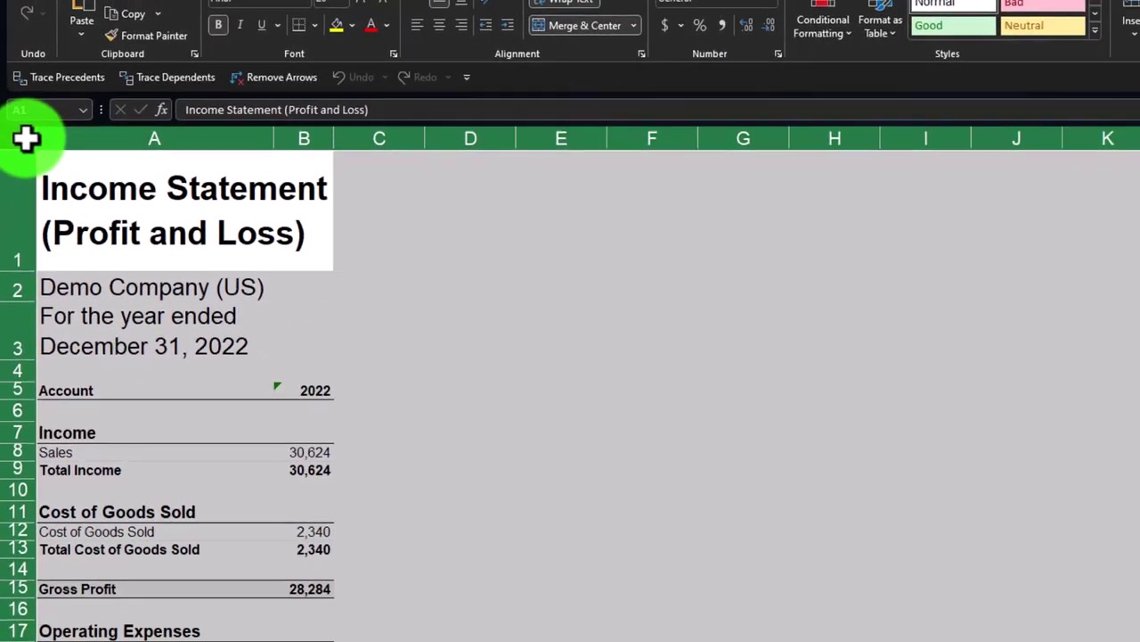
{"action": "key", "text": "ctrl+c"}
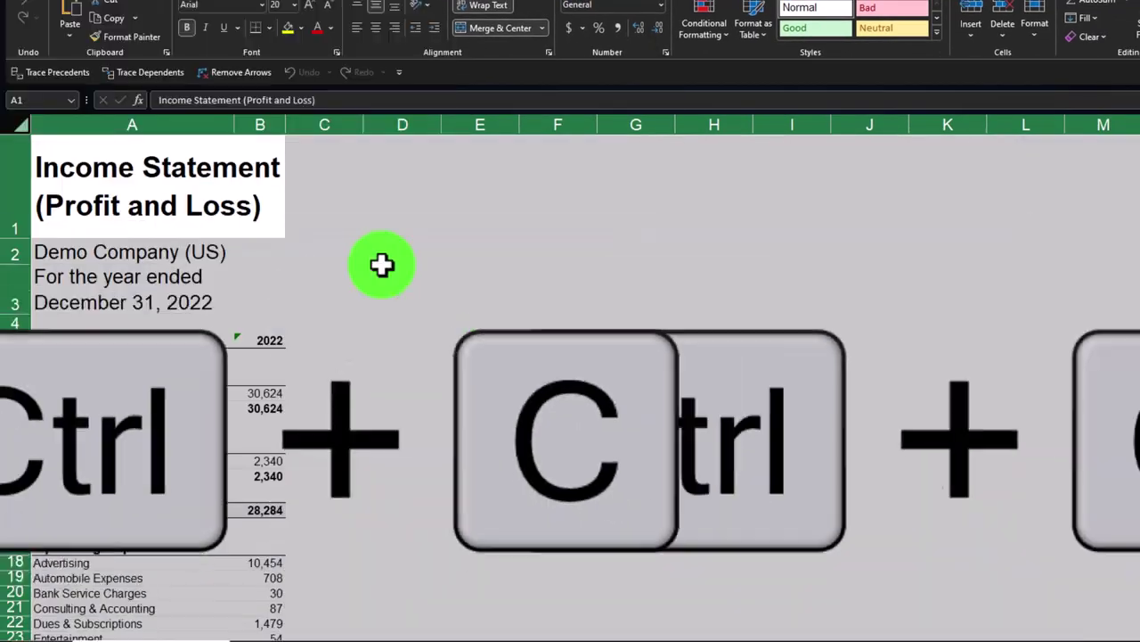
{"action": "right_click", "coordinate": [511, 294]}
{"action": "left_click", "coordinate": [543, 348]}
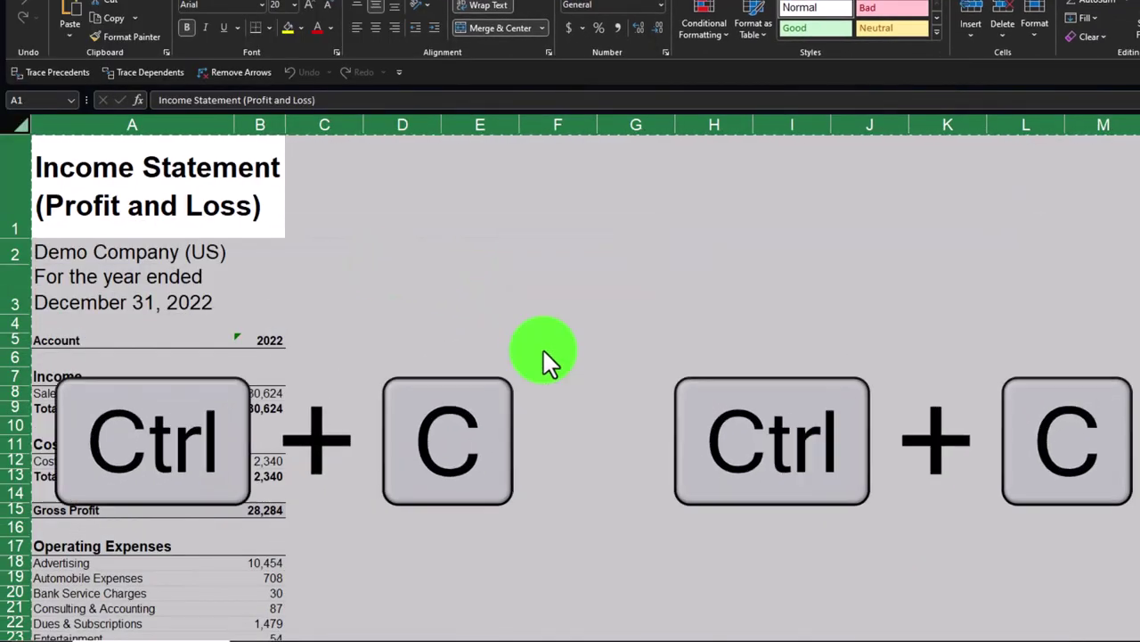
{"action": "mouse_move", "coordinate": [630, 638]}
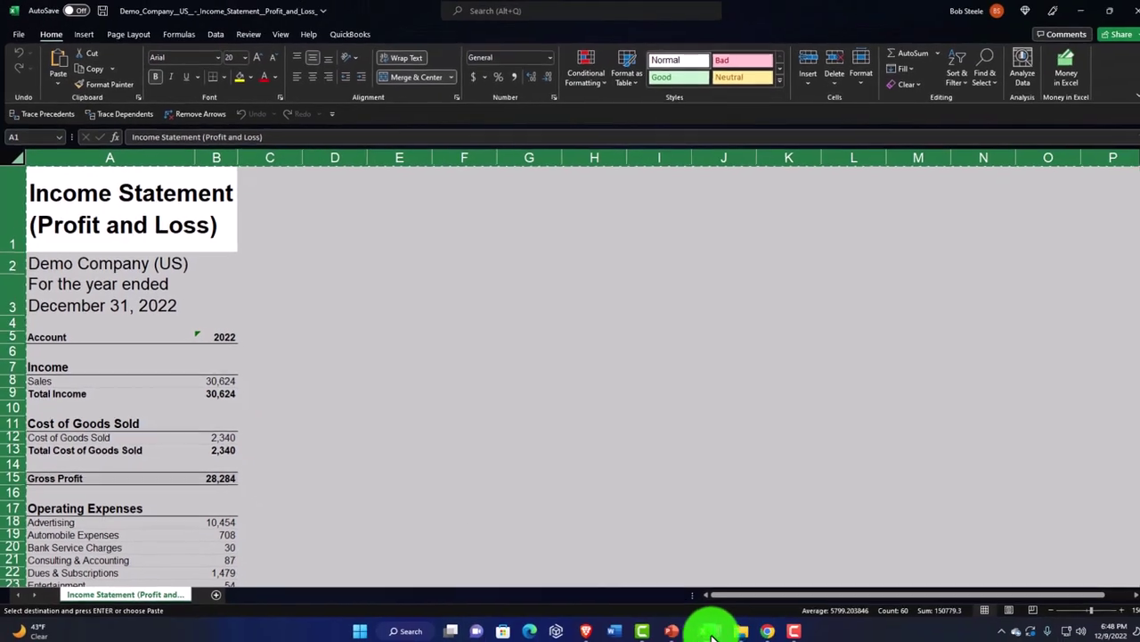
{"action": "mouse_move", "coordinate": [762, 629]}
{"action": "left_click", "coordinate": [718, 590]}
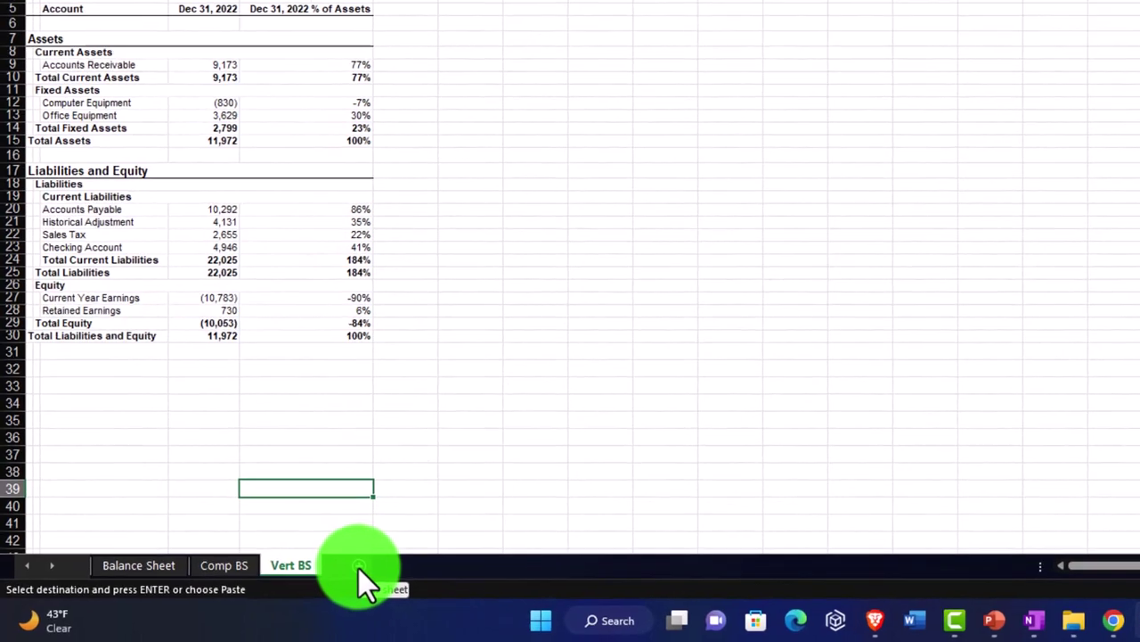
Add a new sheet after Vert BS and name it IS.
{"action": "left_click", "coordinate": [358, 567]}
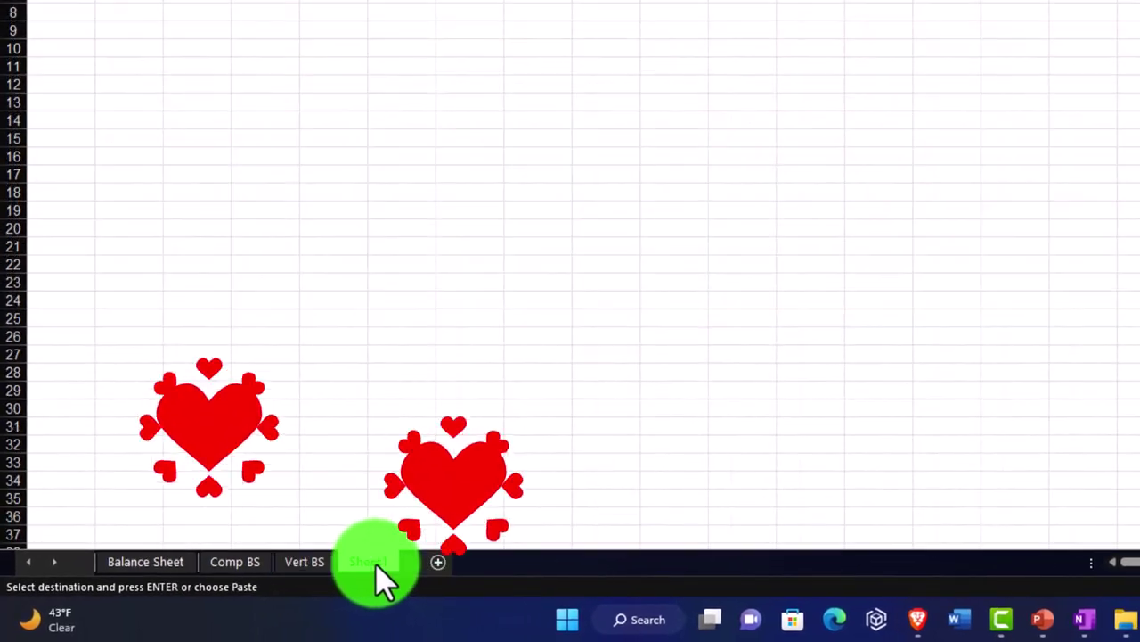
{"action": "double_click", "coordinate": [372, 563]}
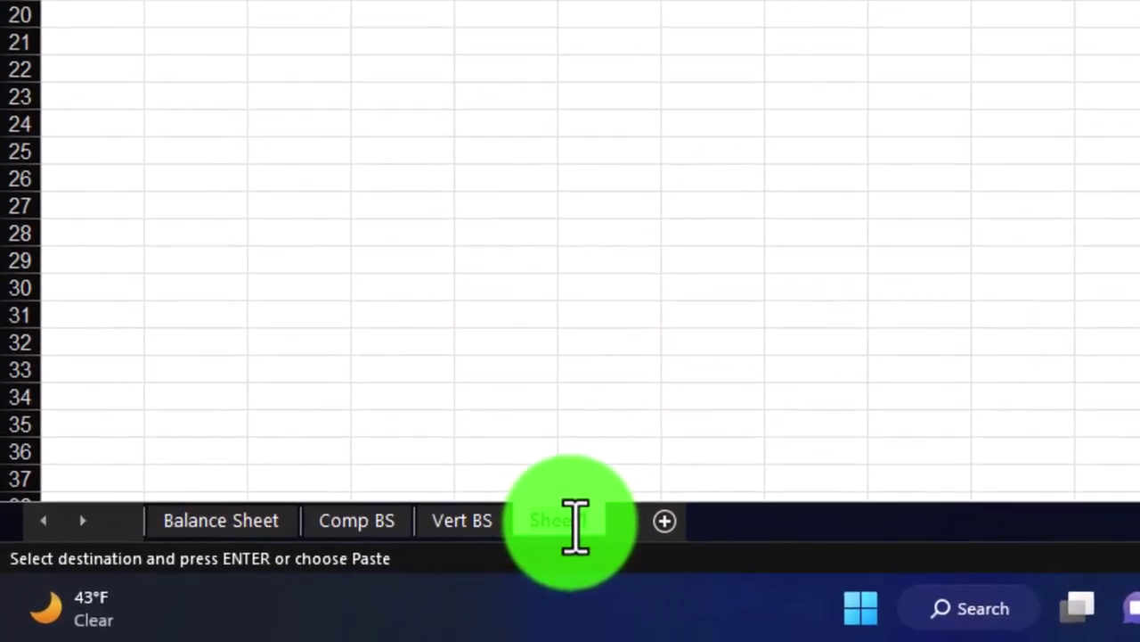
{"action": "type", "text": "IS"}
{"action": "left_click", "coordinate": [526, 282]}
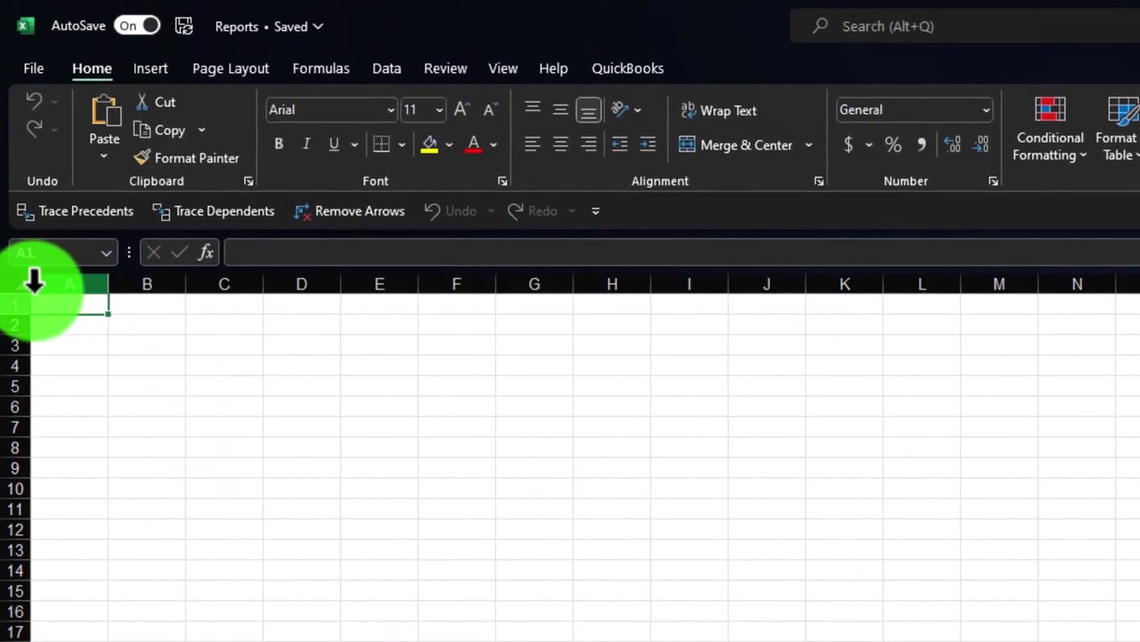
Paste the copied Income Statement with its formatting over the whole IS sheet and check the result.
{"action": "left_click", "coordinate": [16, 283]}
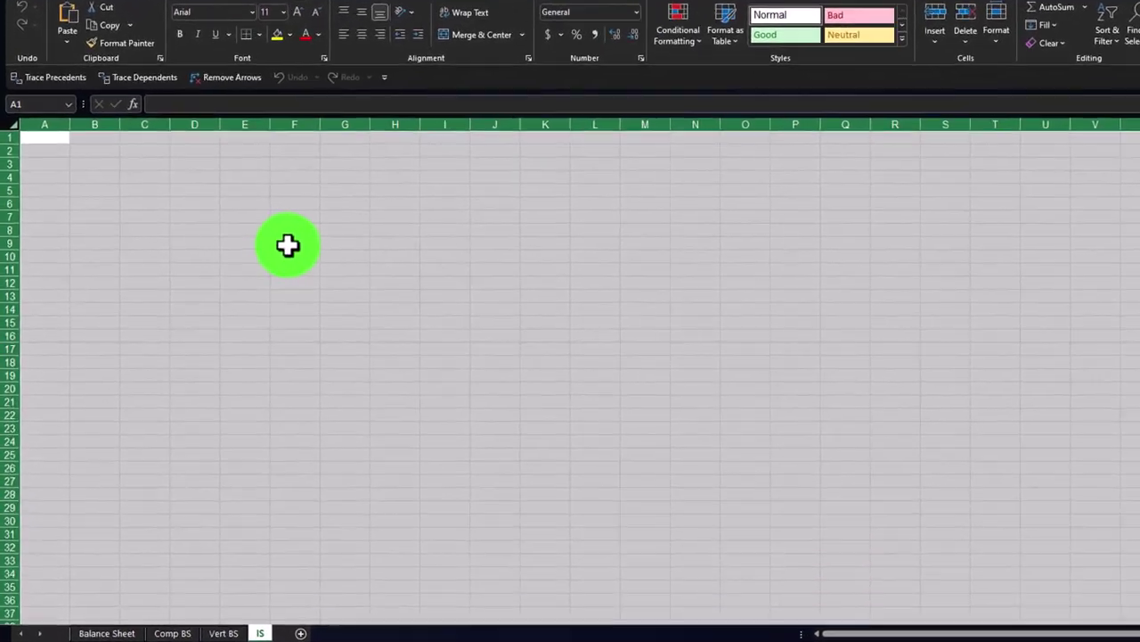
{"action": "right_click", "coordinate": [246, 259]}
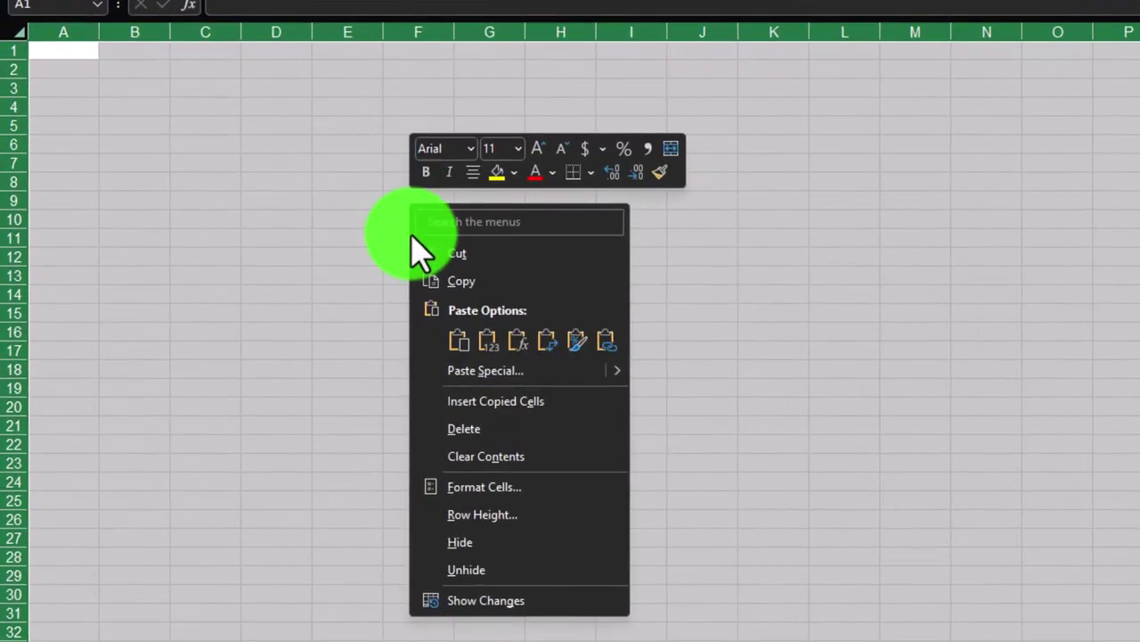
{"action": "left_click", "coordinate": [459, 351]}
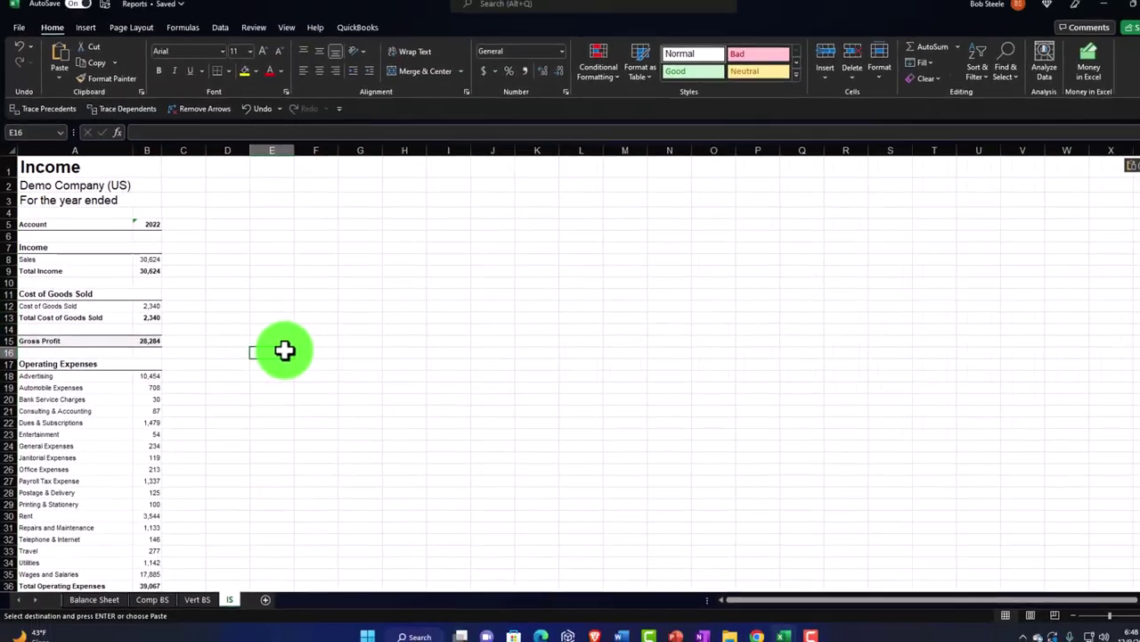
{"action": "left_click", "coordinate": [284, 344]}
{"action": "scroll", "coordinate": [275, 350], "scroll_direction": "up", "scroll_amount": 5}
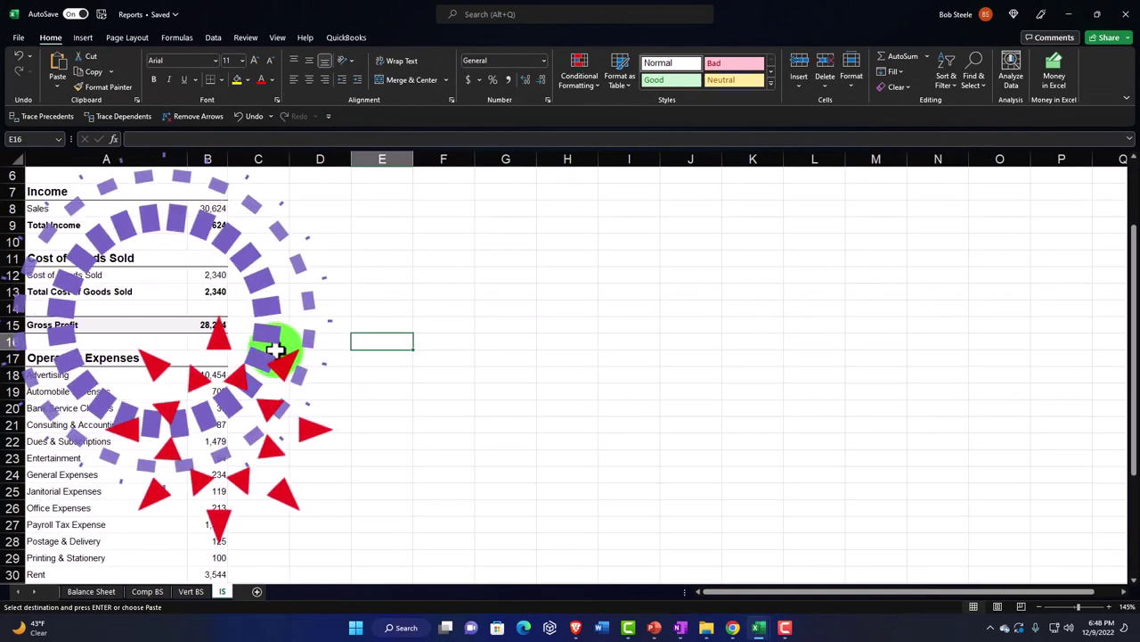
{"action": "scroll", "coordinate": [312, 387], "scroll_direction": "up", "scroll_amount": 1}
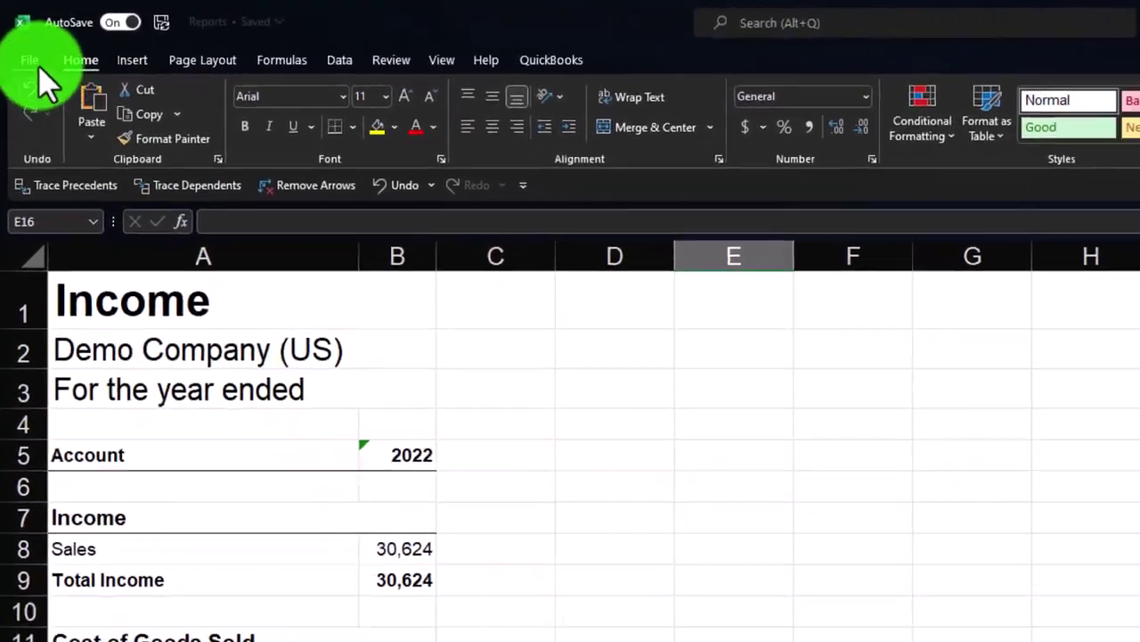
Preview the entire Reports workbook for printing with CutePDF Writer, check its pages and return to the IS sheet without printing.
{"action": "left_click", "coordinate": [32, 66]}
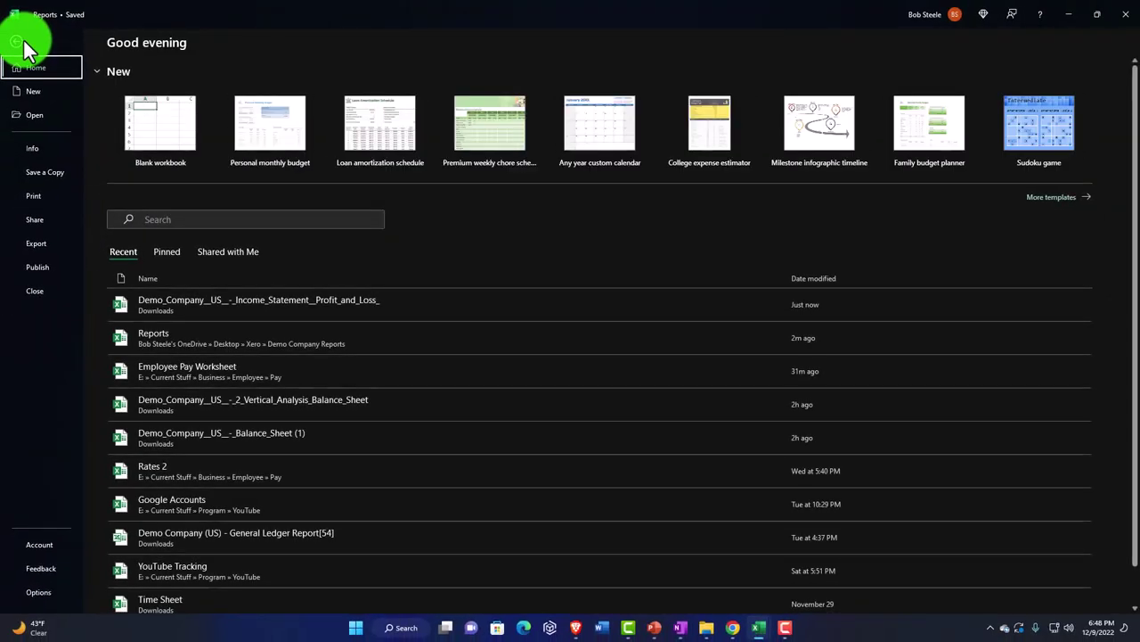
{"action": "left_click", "coordinate": [49, 197]}
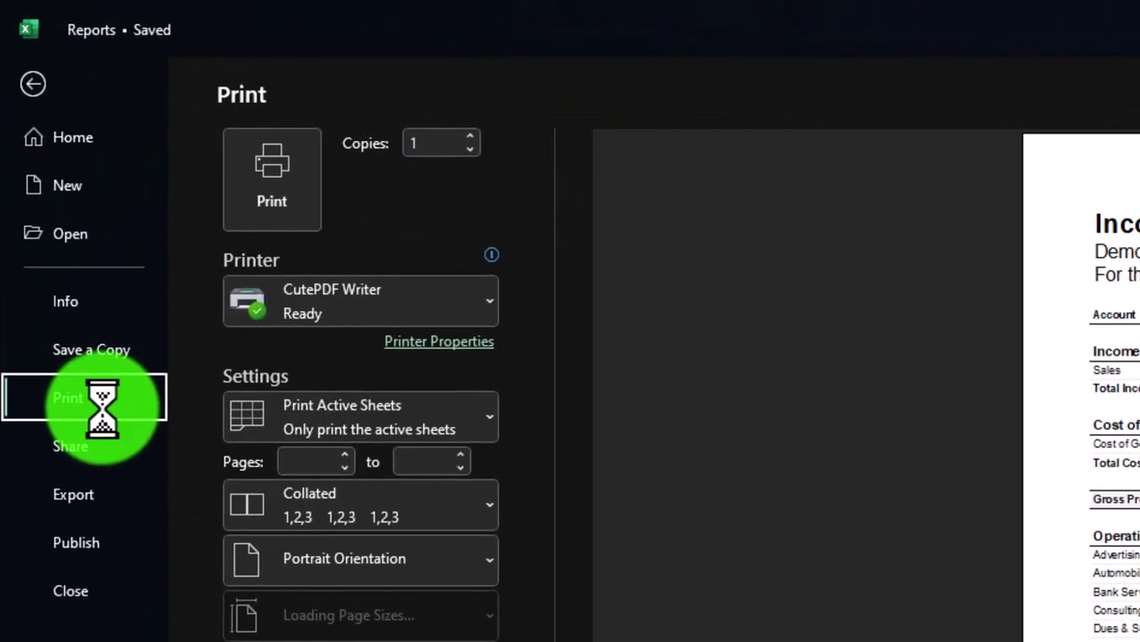
{"action": "left_click", "coordinate": [481, 303]}
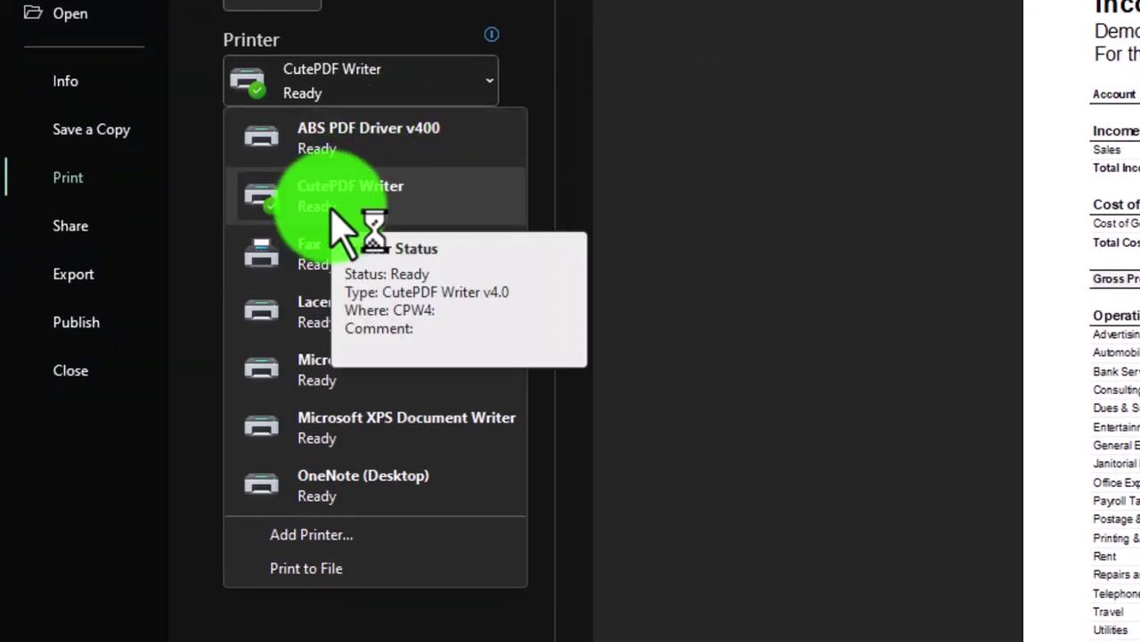
{"action": "left_click", "coordinate": [394, 218]}
{"action": "left_click", "coordinate": [482, 216]}
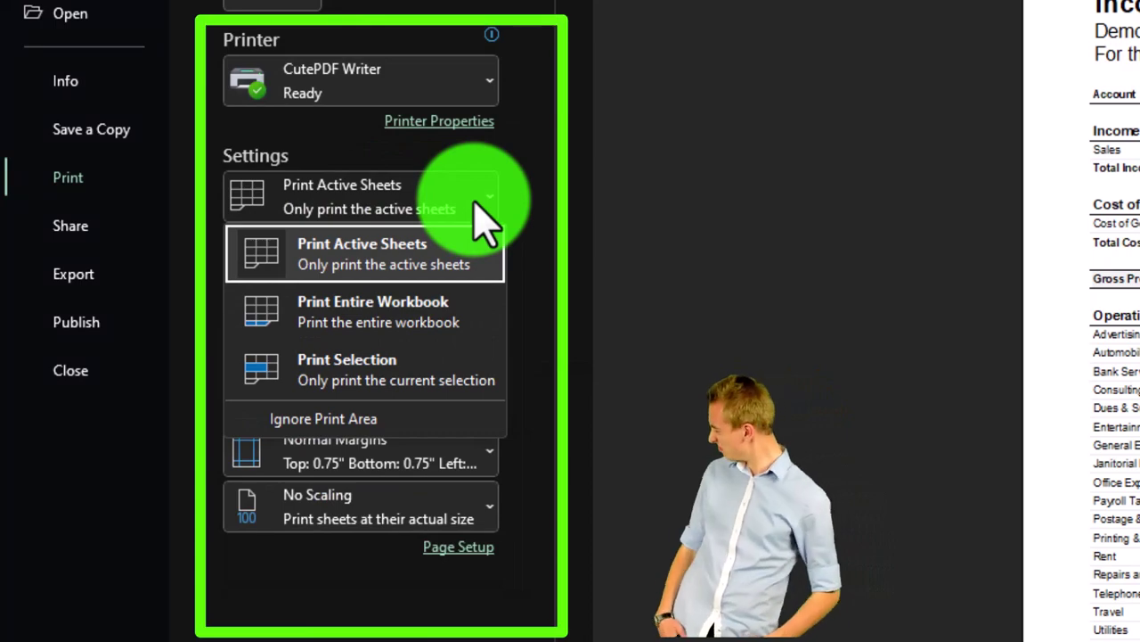
{"action": "left_click", "coordinate": [454, 308]}
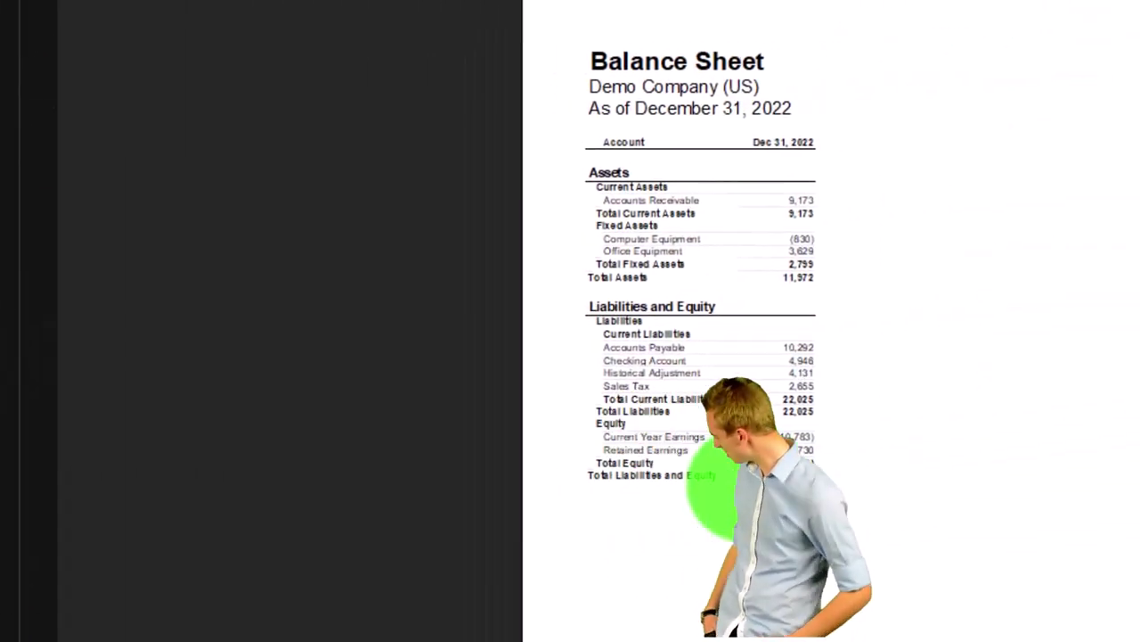
{"action": "scroll", "coordinate": [713, 486], "scroll_direction": "down", "scroll_amount": 3}
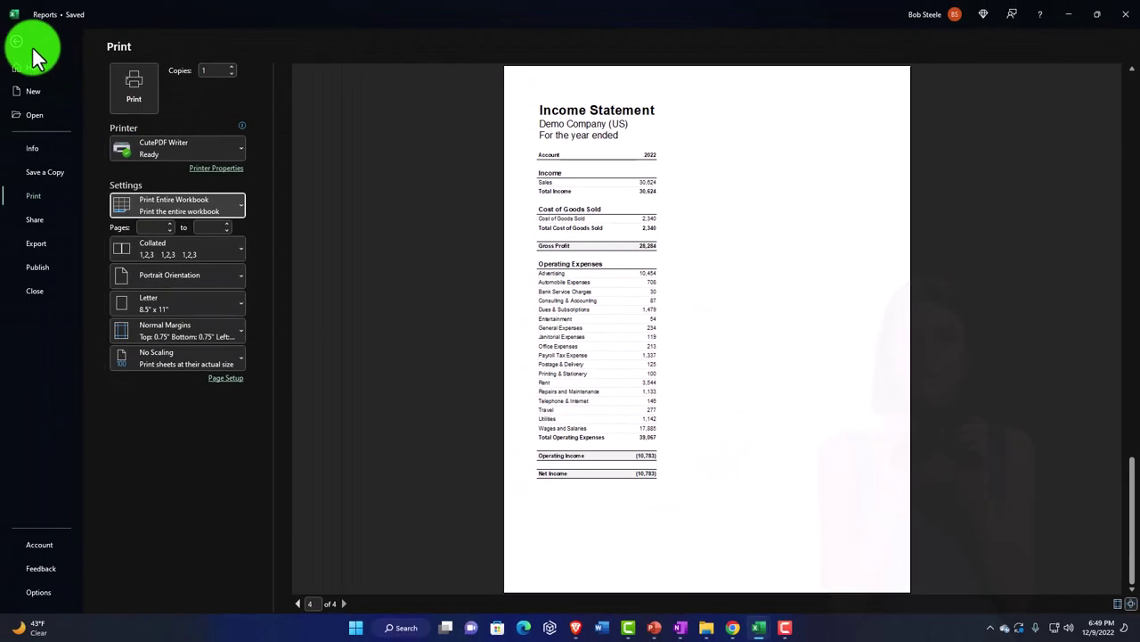
{"action": "left_click", "coordinate": [24, 49]}
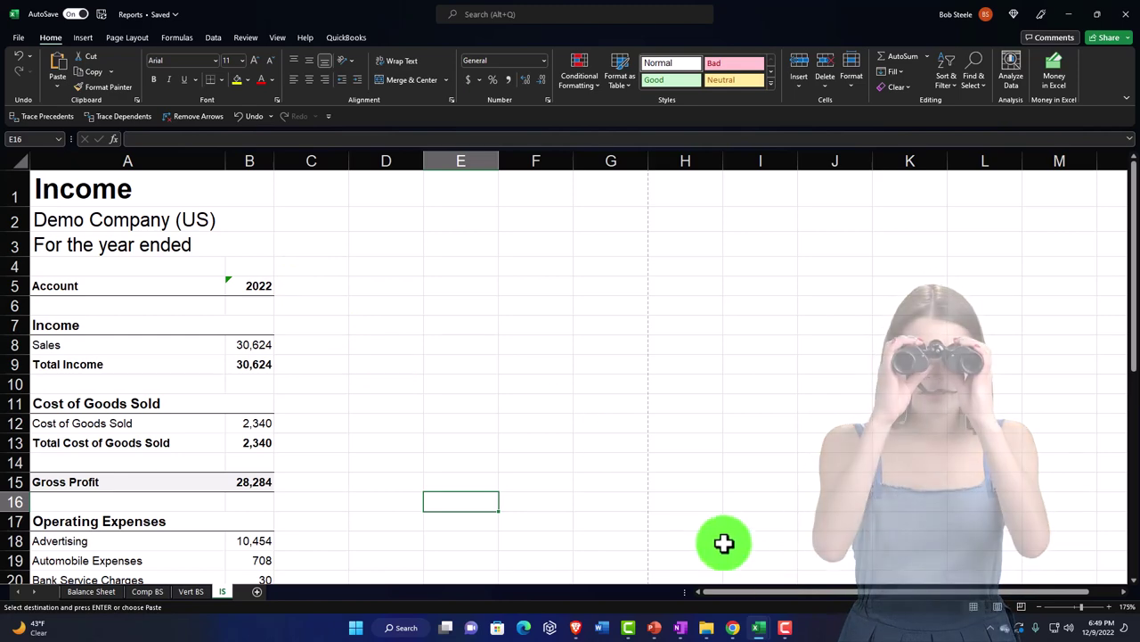
Switch to the downloaded Income Statement workbook and close it.
{"action": "mouse_move", "coordinate": [766, 632]}
{"action": "left_click", "coordinate": [784, 595]}
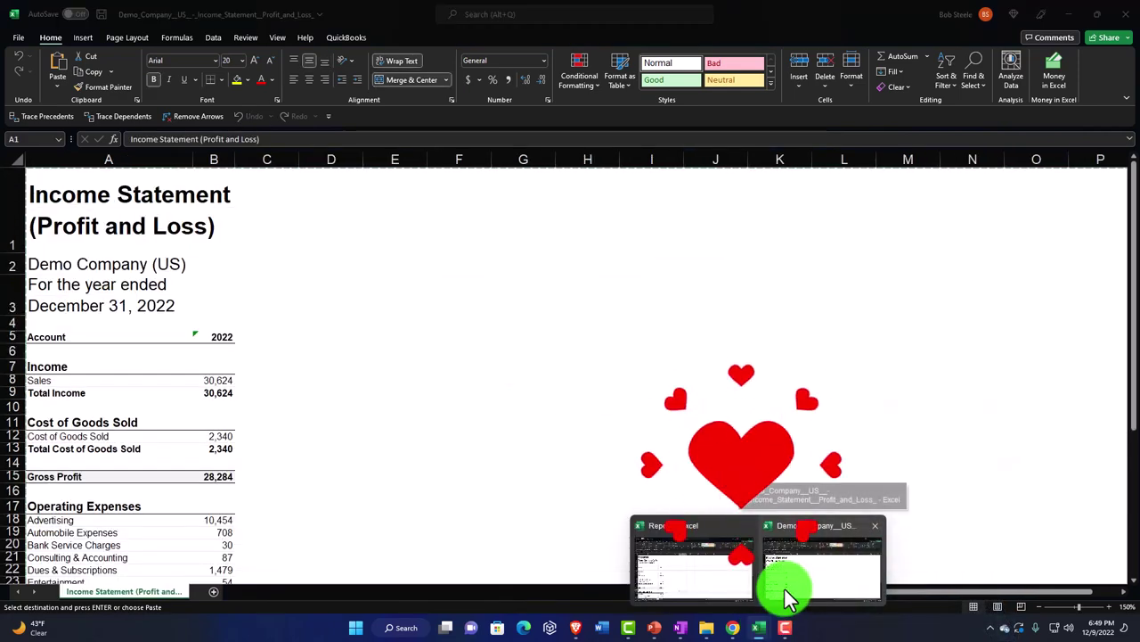
{"action": "key", "text": "ctrl+a"}
{"action": "left_click", "coordinate": [1125, 14]}
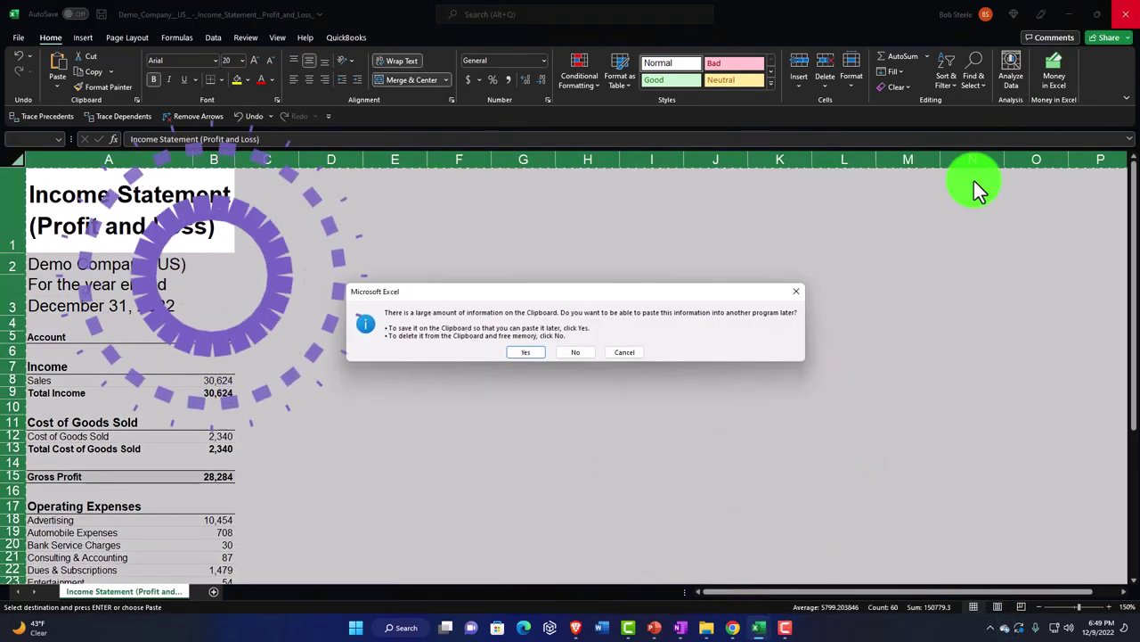
{"action": "left_click", "coordinate": [610, 354]}
Switch to Xero and save the Income Statement as a custom report named 1 Income Statement.
{"action": "mouse_move", "coordinate": [766, 631]}
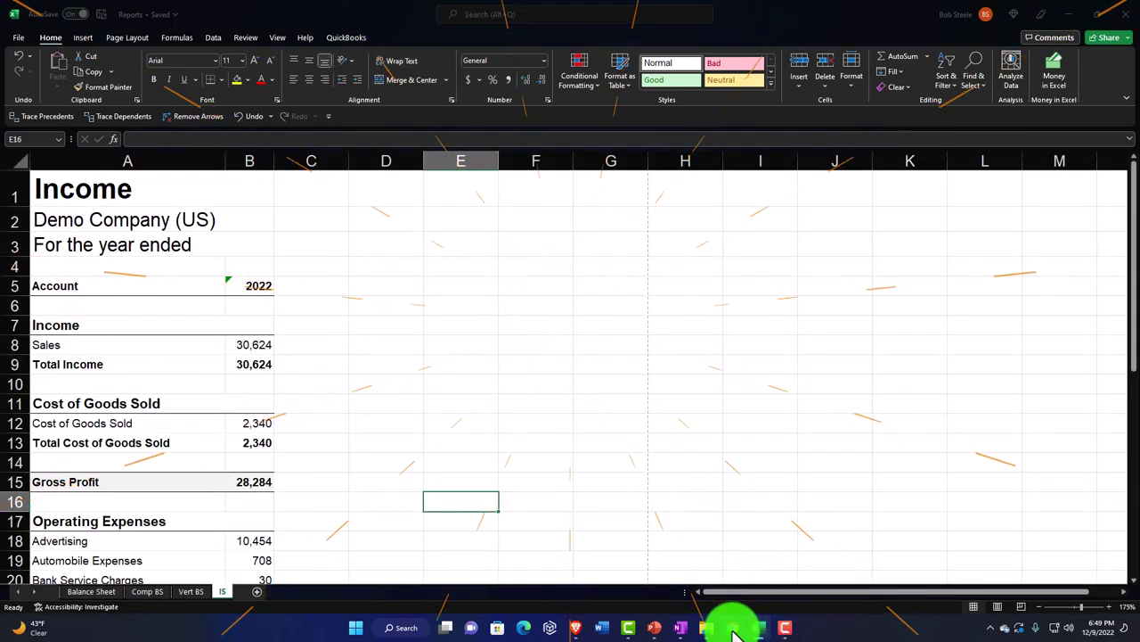
{"action": "left_click", "coordinate": [788, 566]}
{"action": "scroll", "coordinate": [612, 413], "scroll_direction": "down", "scroll_amount": 8}
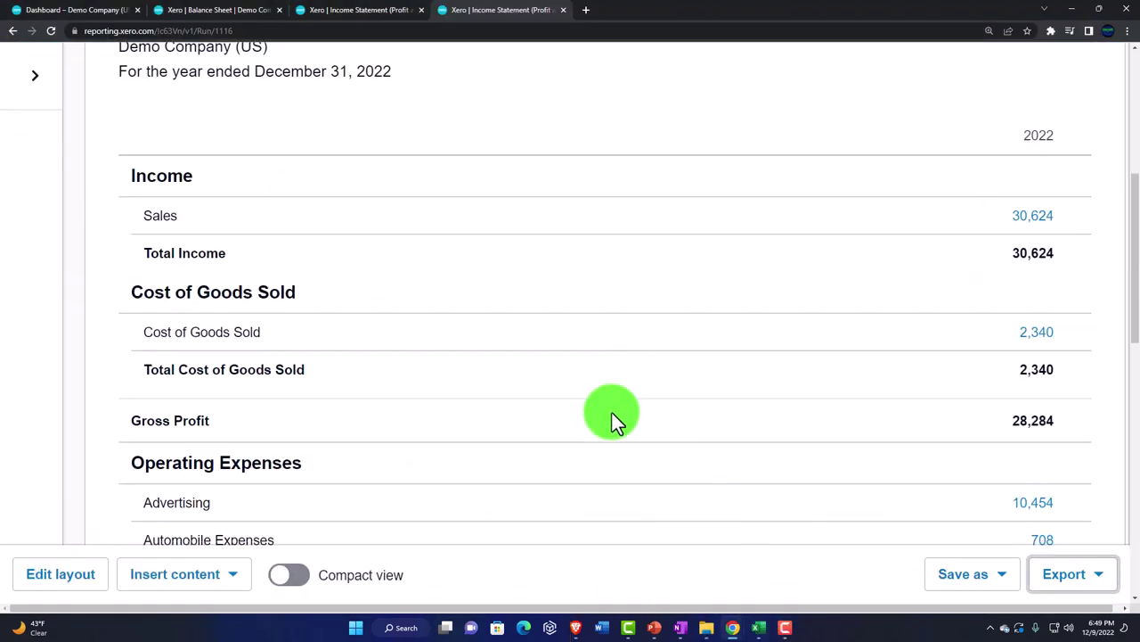
{"action": "left_click", "coordinate": [993, 577]}
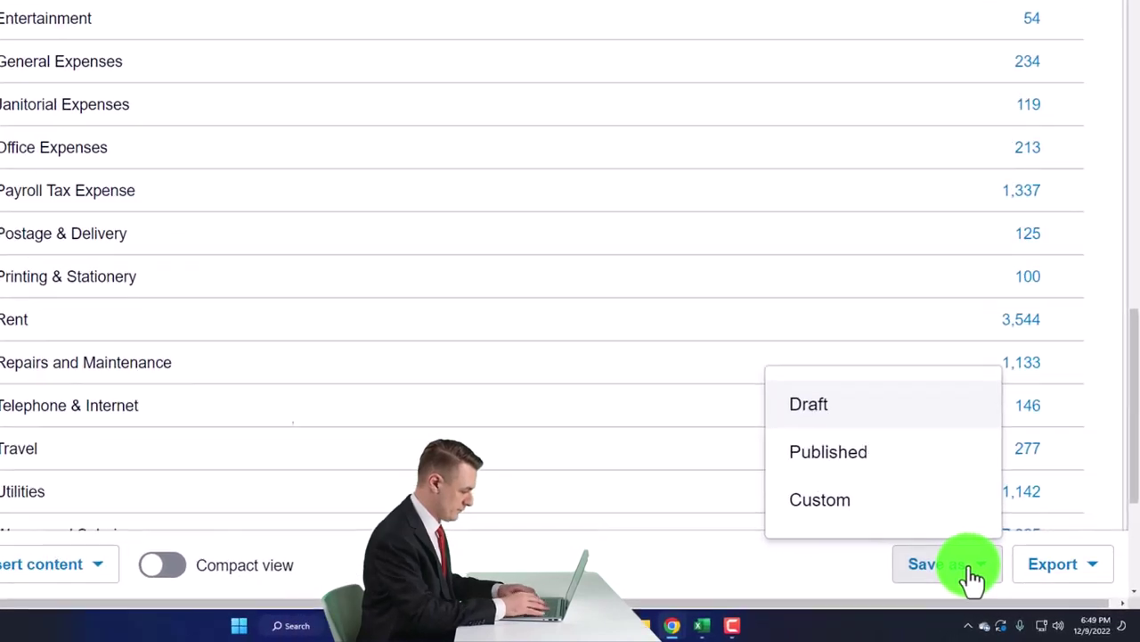
{"action": "left_click", "coordinate": [891, 531]}
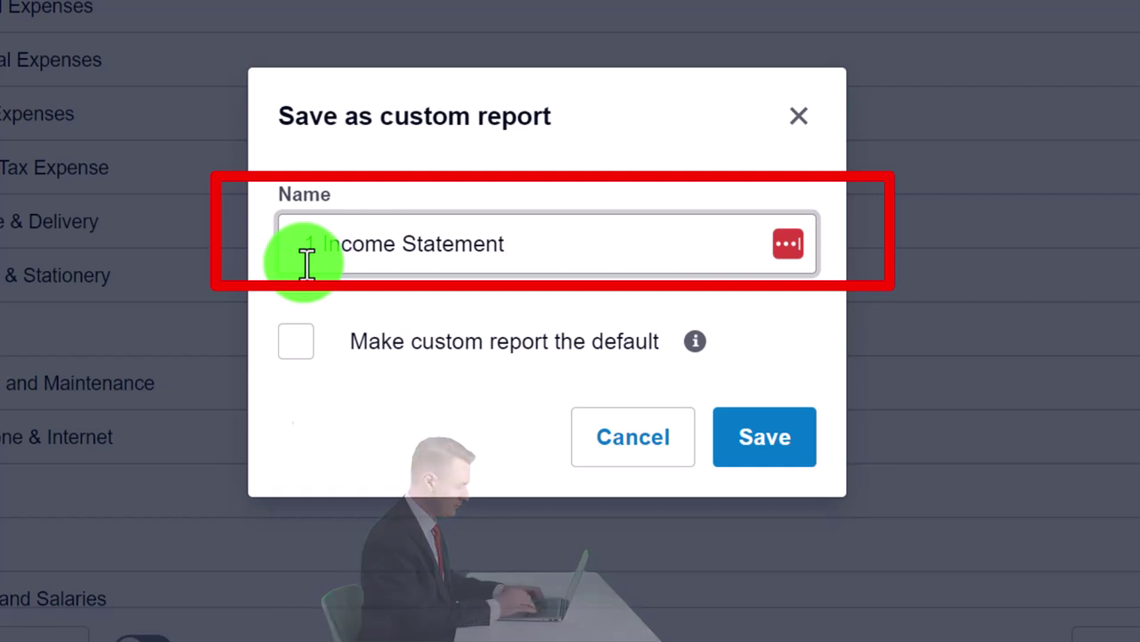
{"action": "left_click", "coordinate": [747, 454]}
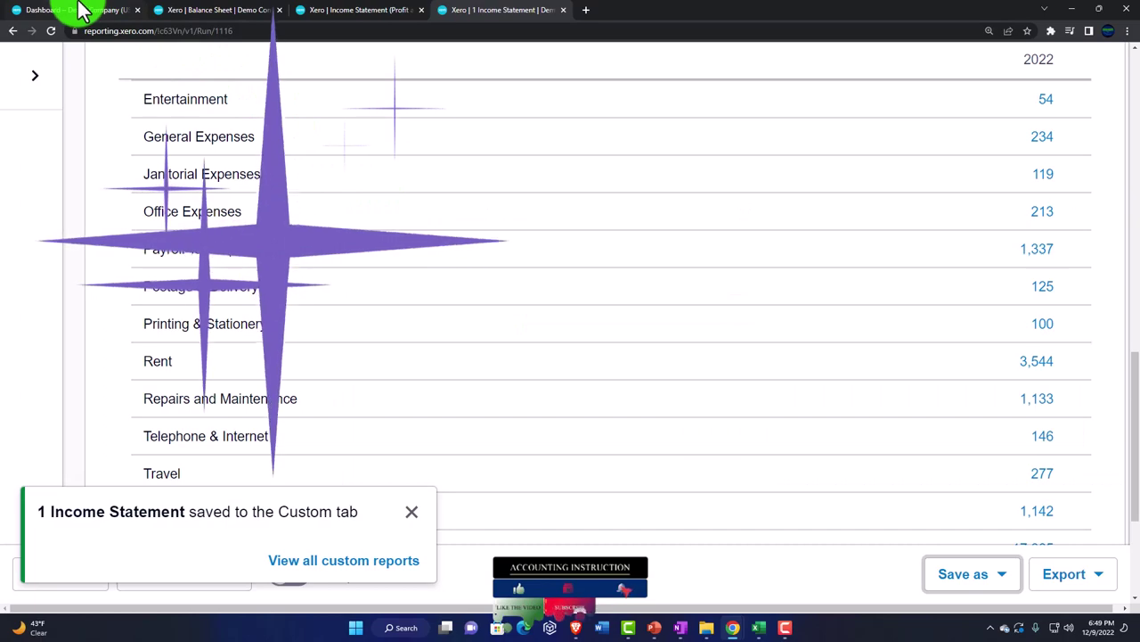
Open Xero's reports area from the dashboard tab and check the saved report in the list of custom reports.
{"action": "left_click", "coordinate": [78, 11]}
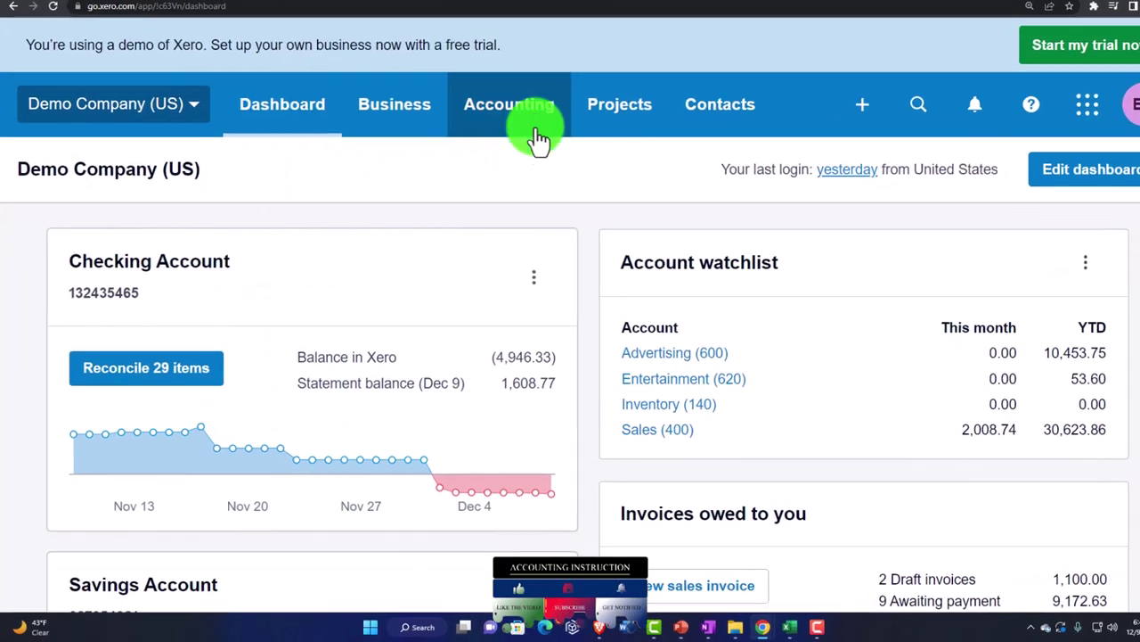
{"action": "left_click", "coordinate": [516, 122]}
{"action": "left_click", "coordinate": [588, 178]}
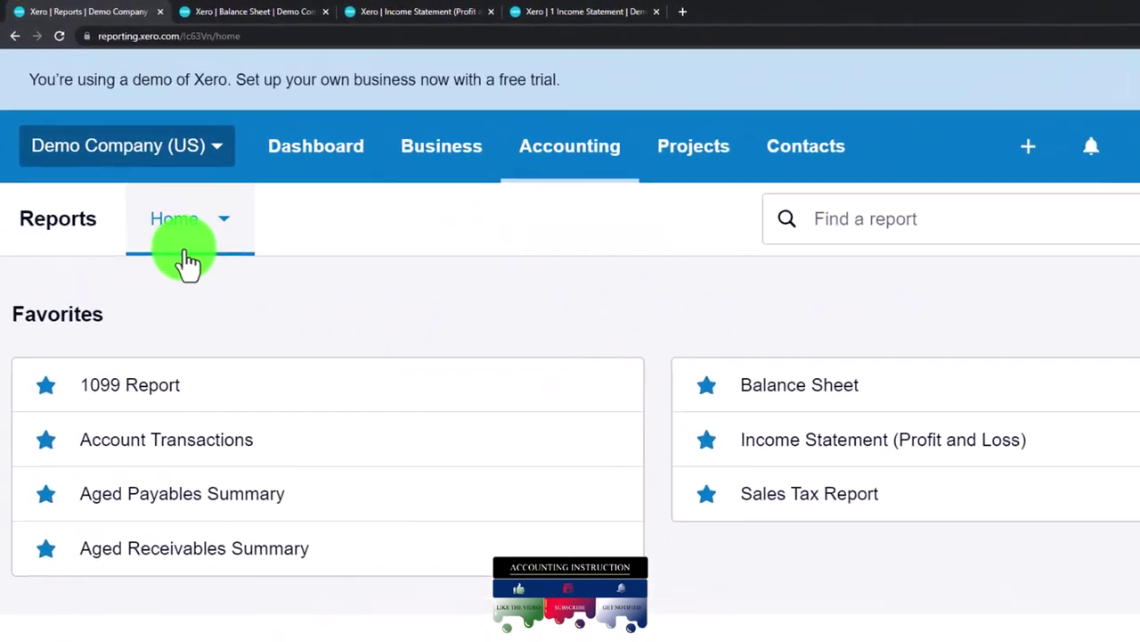
{"action": "left_click", "coordinate": [160, 213]}
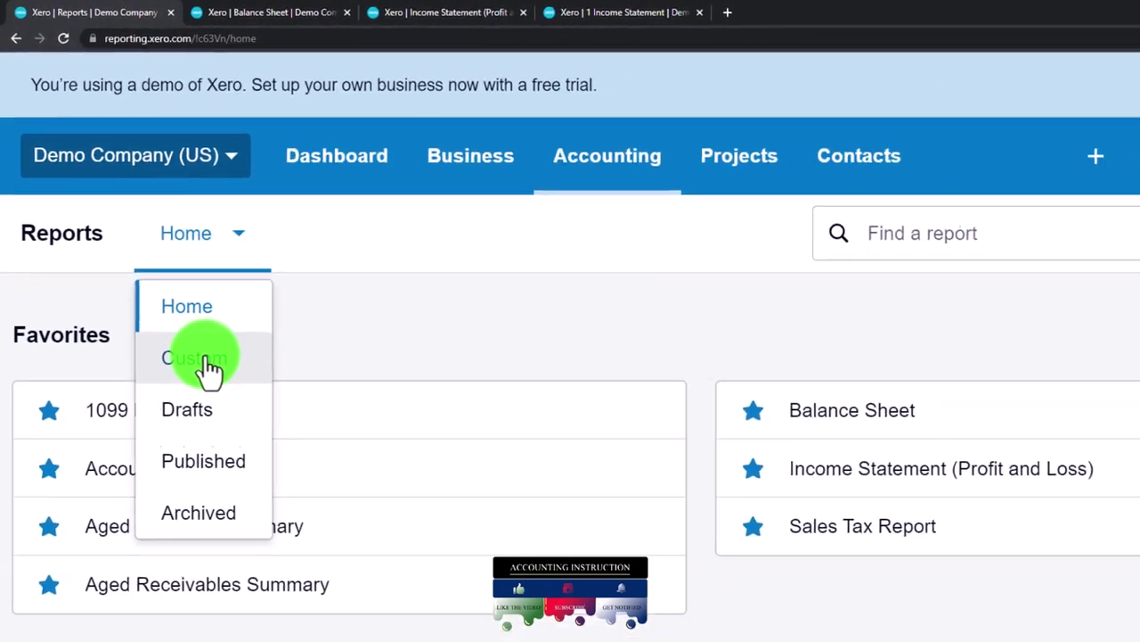
{"action": "left_click", "coordinate": [218, 394]}
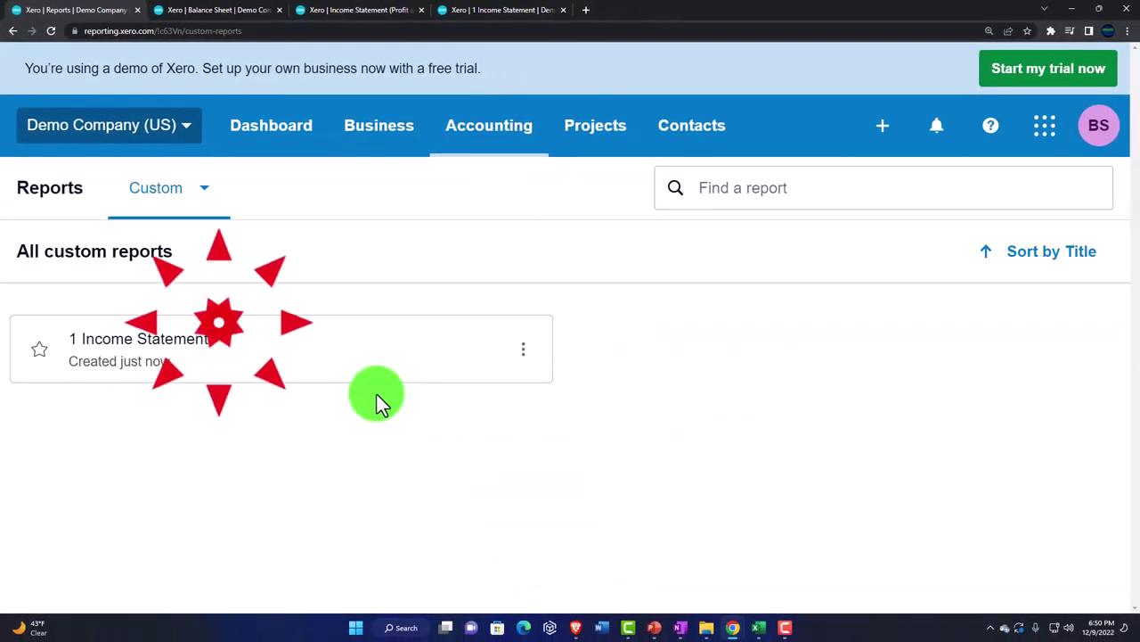
Duplicate the browser tab with the original Income Statement (Profit and Loss) and place the copy after the 1 Income Statement tab.
{"action": "left_click", "coordinate": [350, 12]}
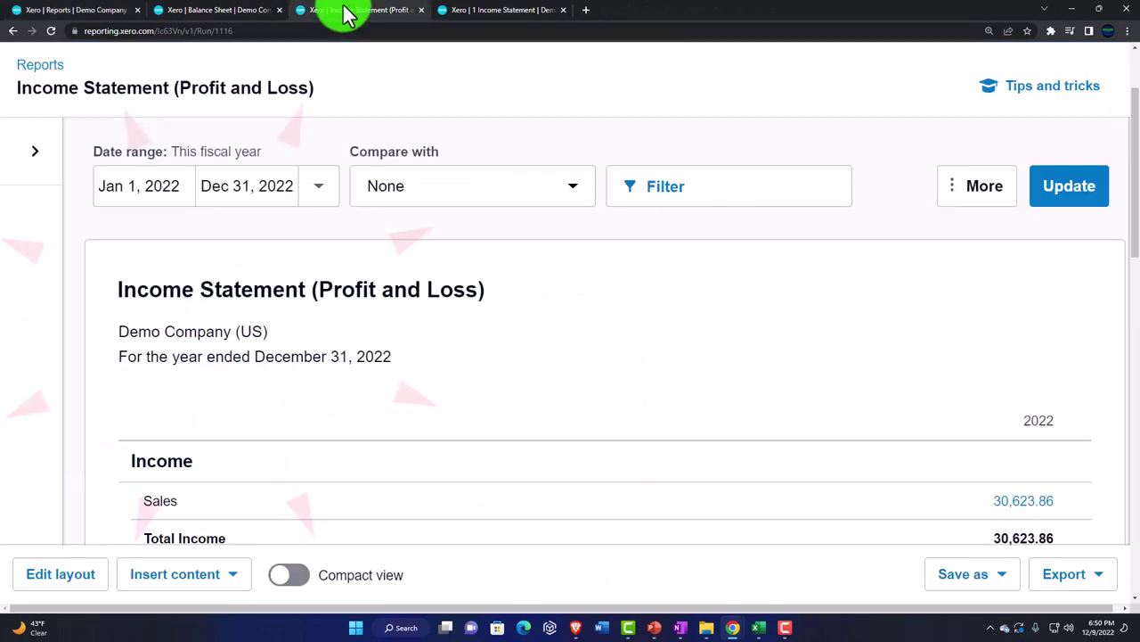
{"action": "left_click", "coordinate": [815, 16]}
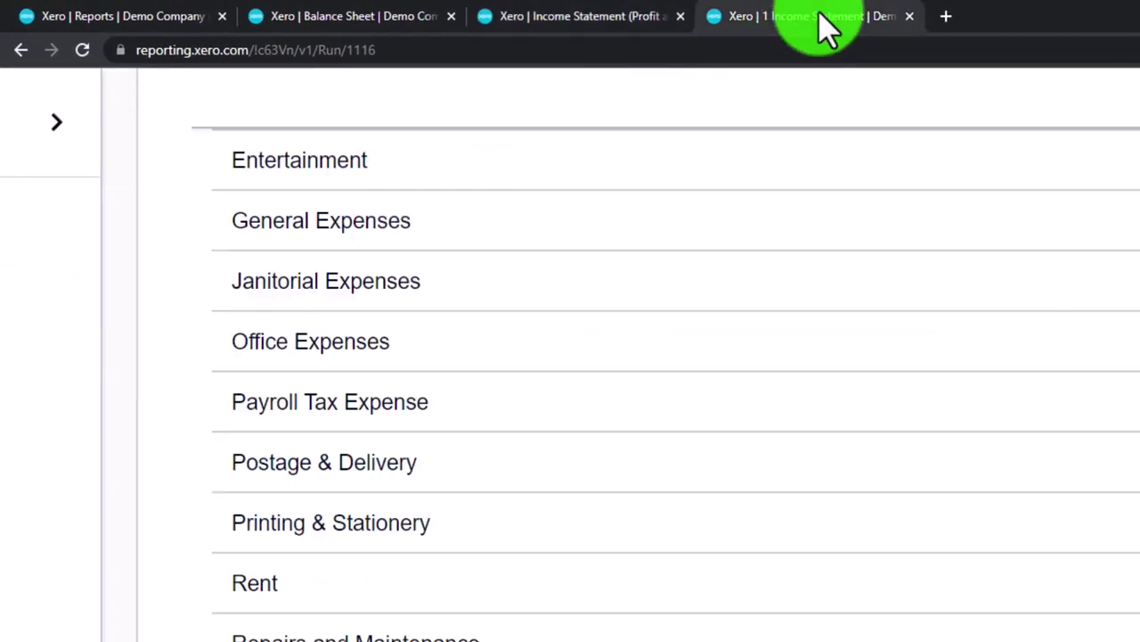
{"action": "left_click", "coordinate": [579, 16]}
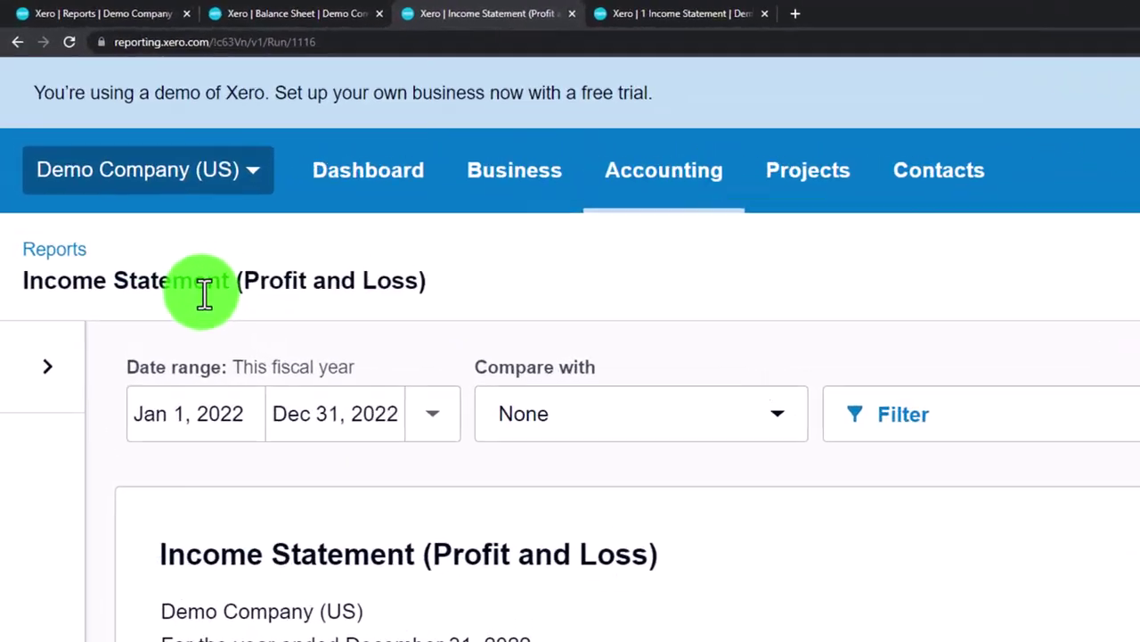
{"action": "right_click", "coordinate": [579, 16]}
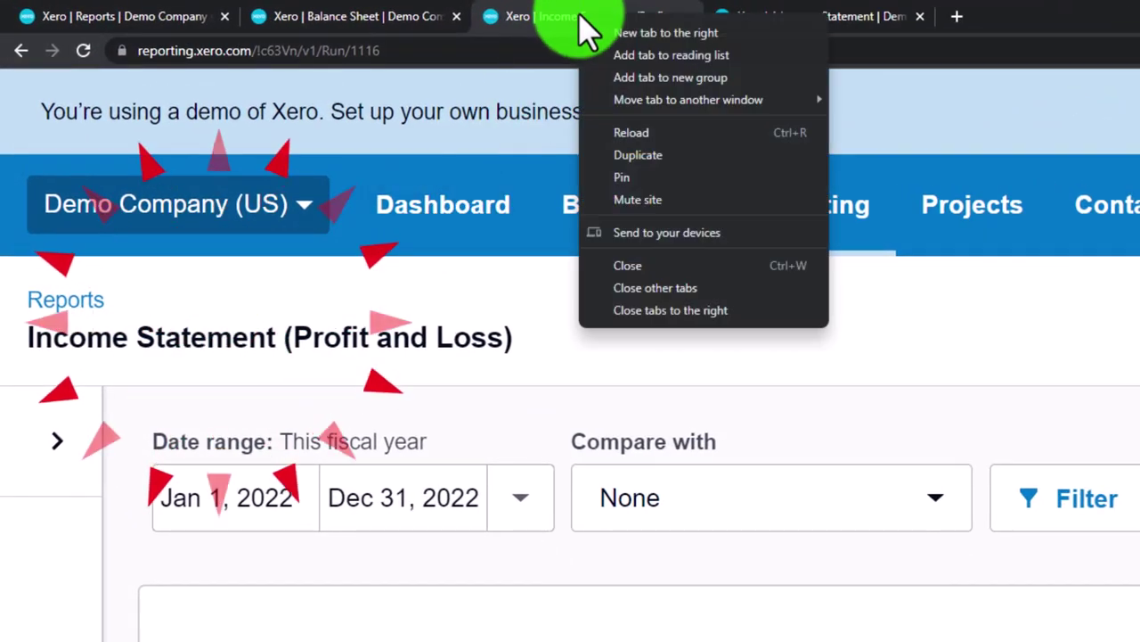
{"action": "left_click", "coordinate": [644, 153]}
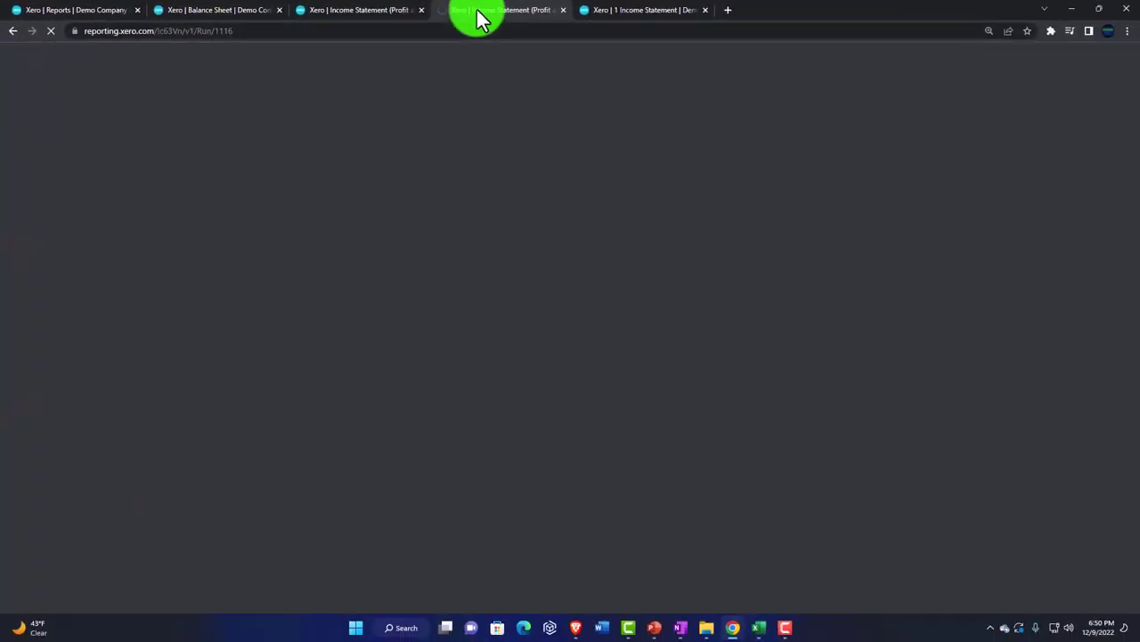
{"action": "left_click_drag", "start_coordinate": [479, 15], "coordinate": [655, 32]}
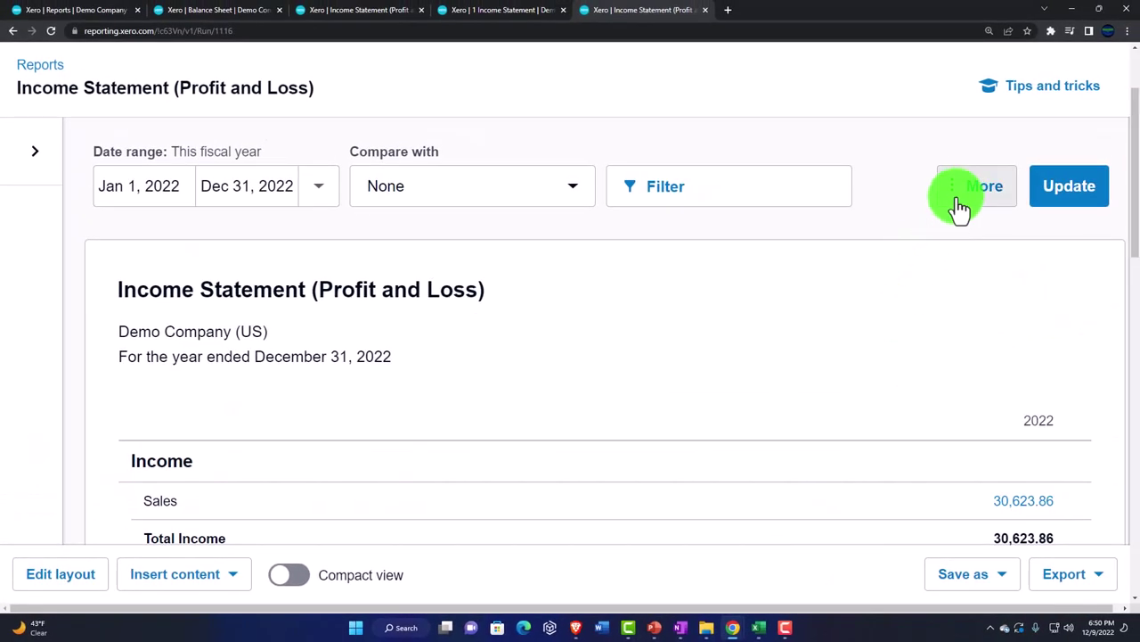
Show the percentage of income and hide decimals in the duplicated Income Statement, and update the report.
{"action": "left_click", "coordinate": [960, 206]}
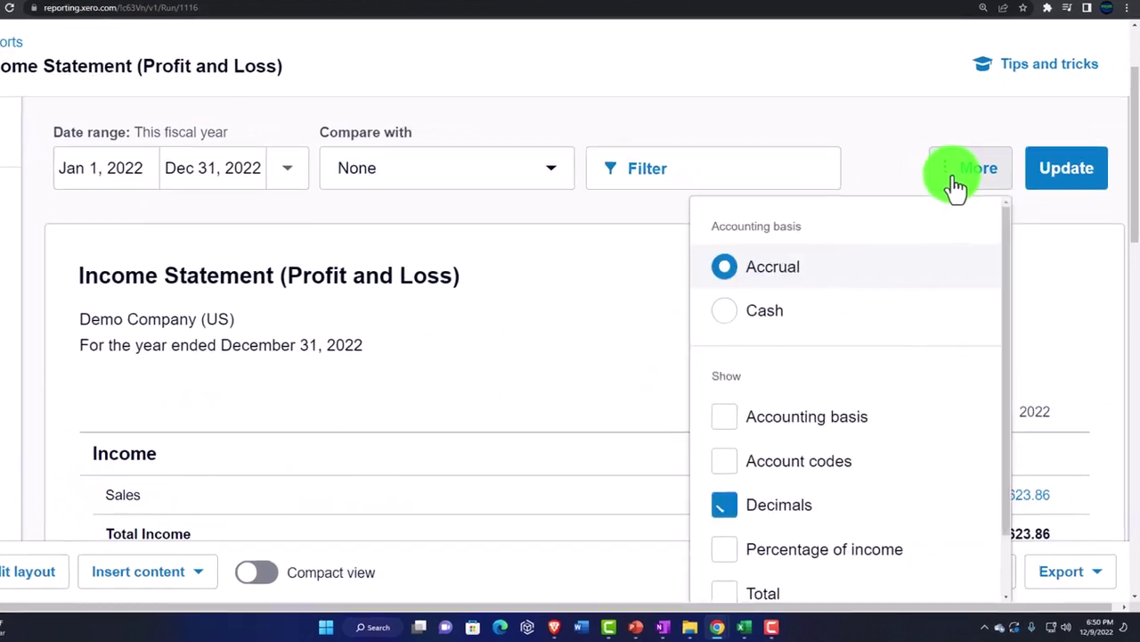
{"action": "scroll", "coordinate": [935, 307], "scroll_direction": "down", "scroll_amount": 2}
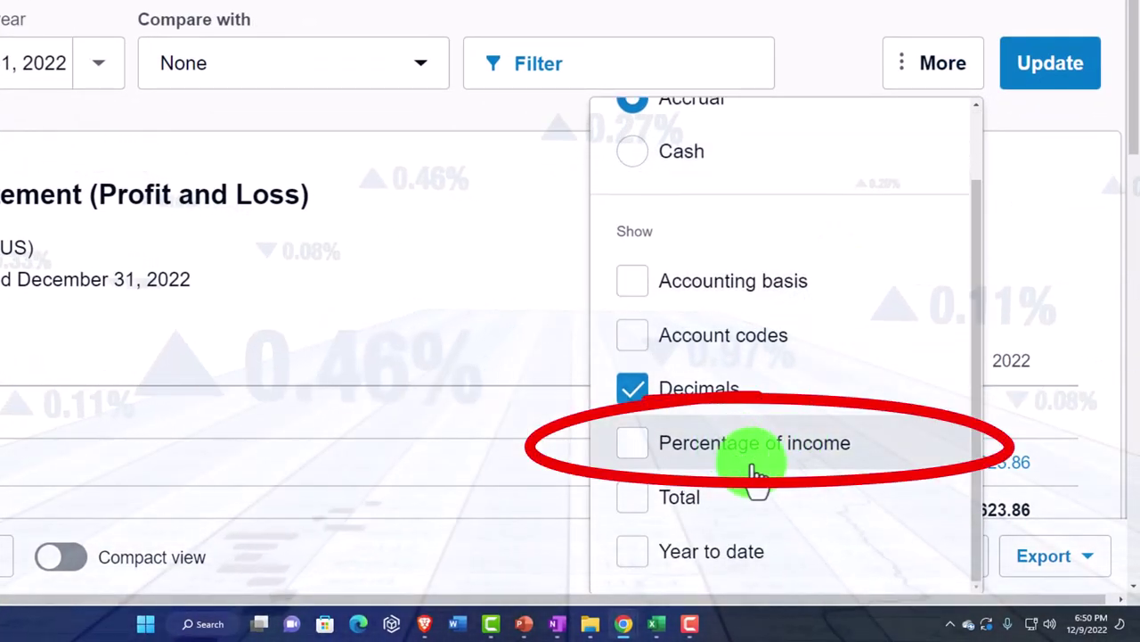
{"action": "left_click", "coordinate": [638, 453]}
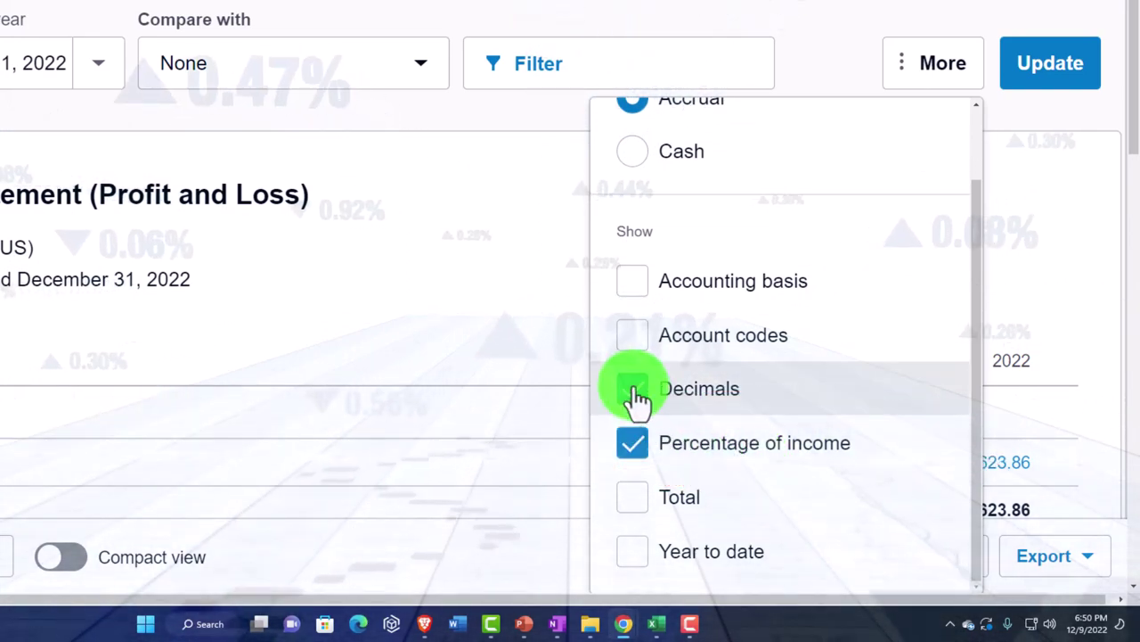
{"action": "left_click", "coordinate": [1035, 76]}
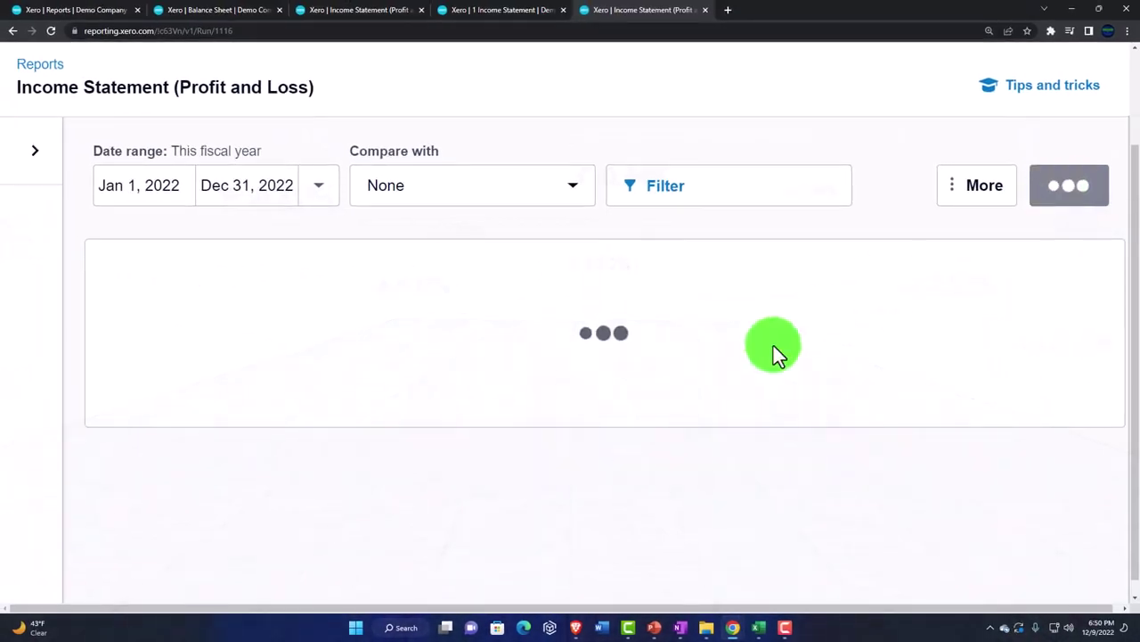
{"action": "scroll", "coordinate": [758, 357], "scroll_direction": "down", "scroll_amount": 3}
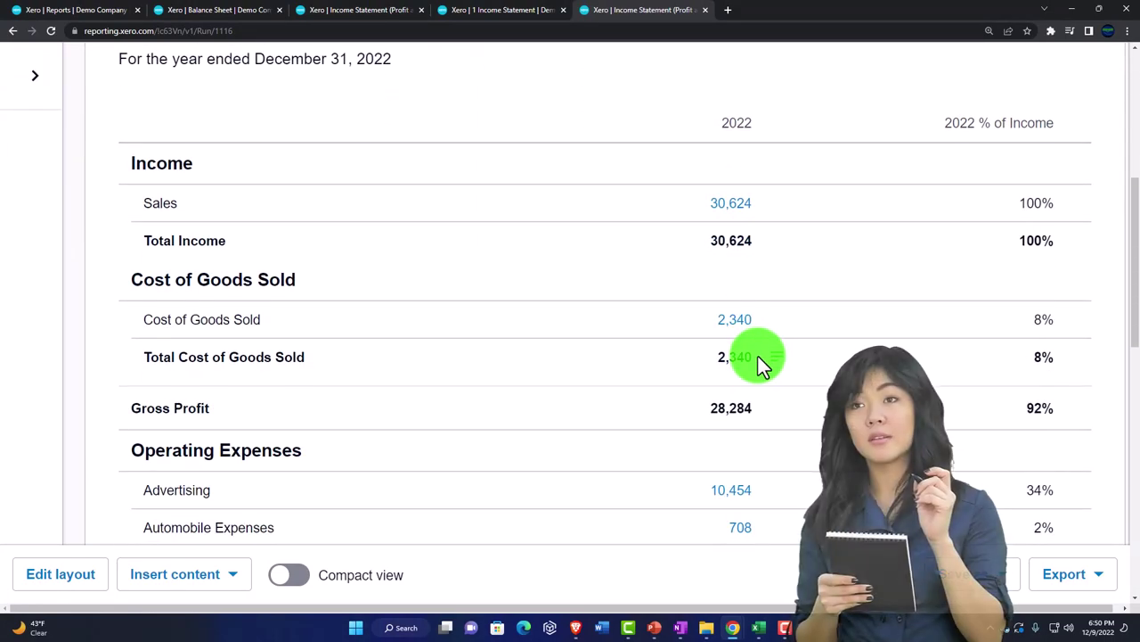
Change the report's title to Vertical Analysis Income Statement and update the report.
{"action": "scroll", "coordinate": [754, 362], "scroll_direction": "up", "scroll_amount": 5}
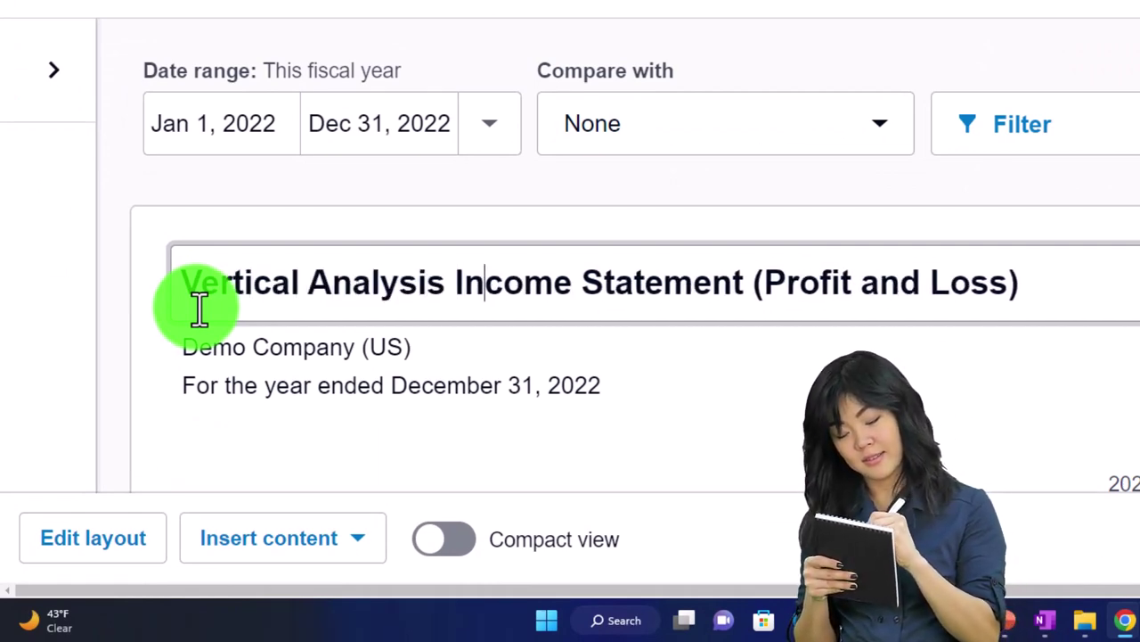
{"action": "key", "text": "End"}
{"action": "key", "text": "Left"}
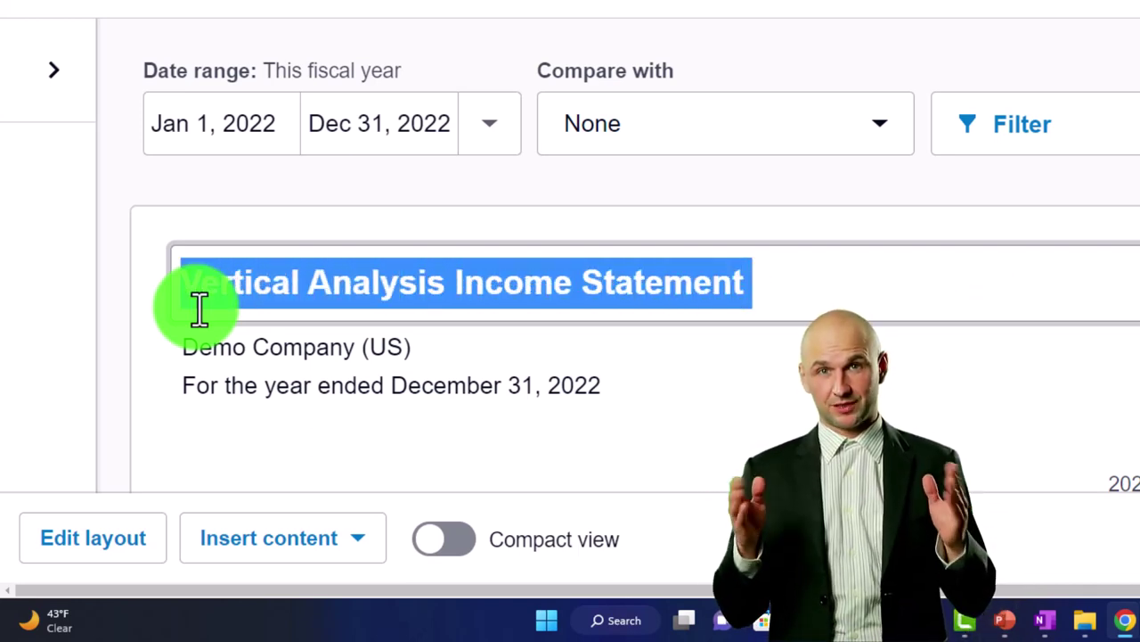
{"action": "left_click", "coordinate": [891, 453]}
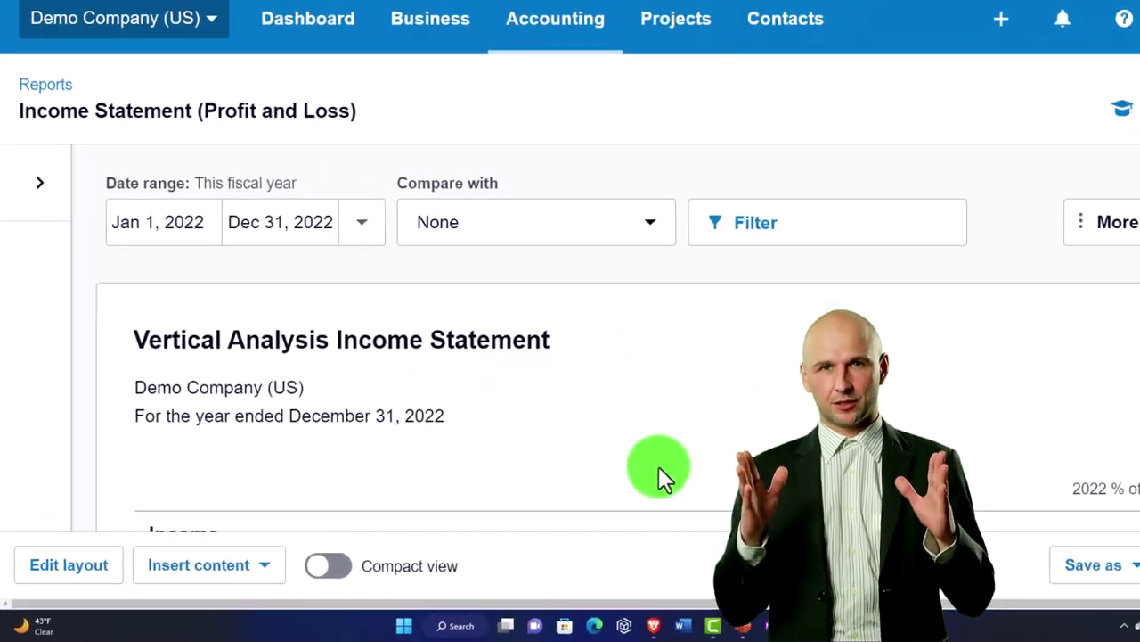
{"action": "scroll", "coordinate": [588, 488], "scroll_direction": "down", "scroll_amount": 5}
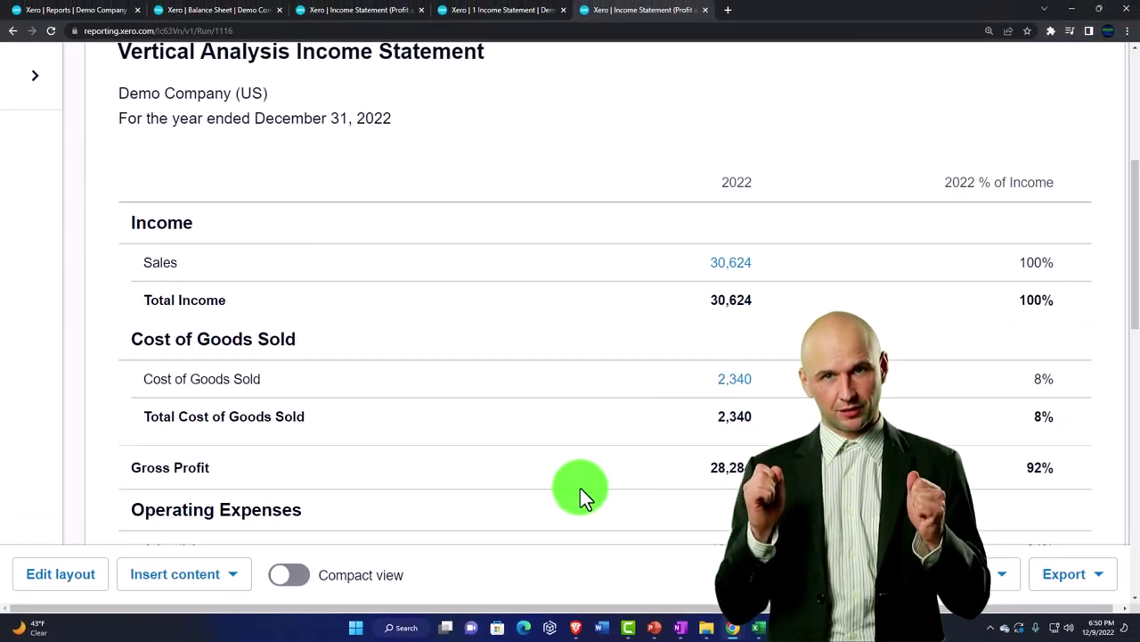
{"action": "scroll", "coordinate": [722, 366], "scroll_direction": "up", "scroll_amount": 5}
{"action": "left_click", "coordinate": [1063, 257]}
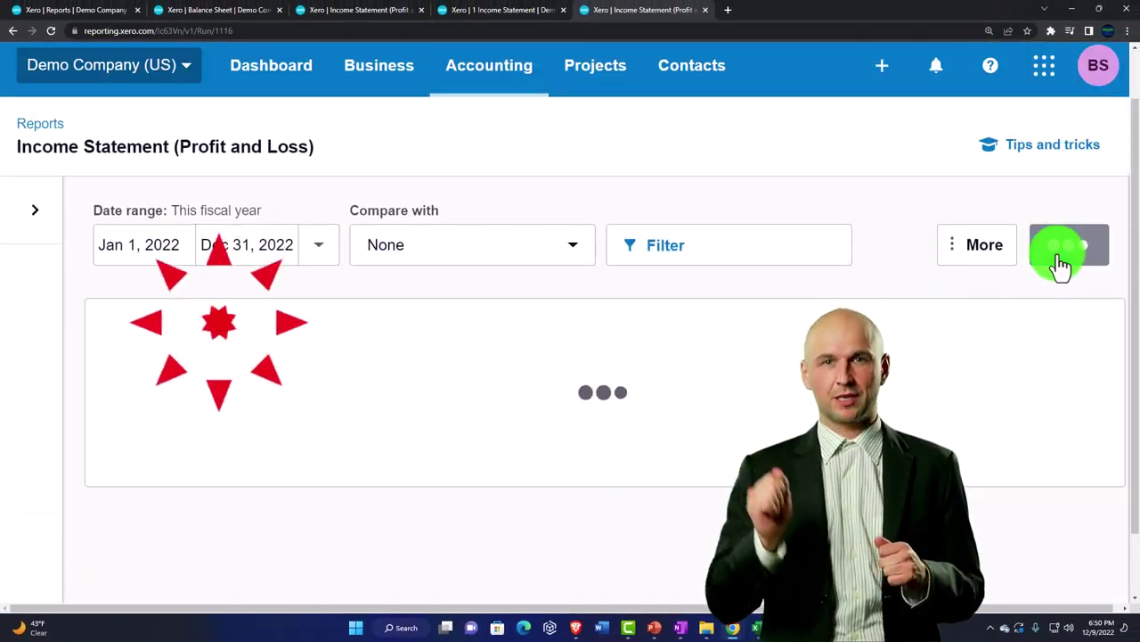
Export the Vertical Analysis Income Statement to Excel.
{"action": "scroll", "coordinate": [763, 345], "scroll_direction": "down", "scroll_amount": 3}
{"action": "scroll", "coordinate": [765, 345], "scroll_direction": "down", "scroll_amount": 3}
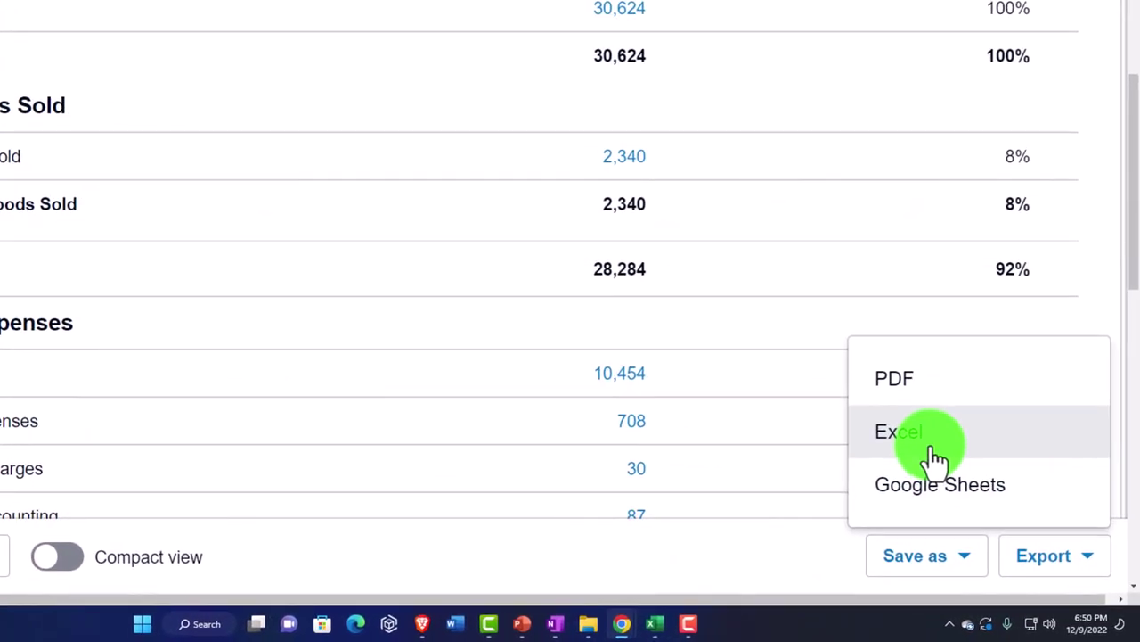
{"action": "left_click", "coordinate": [934, 458]}
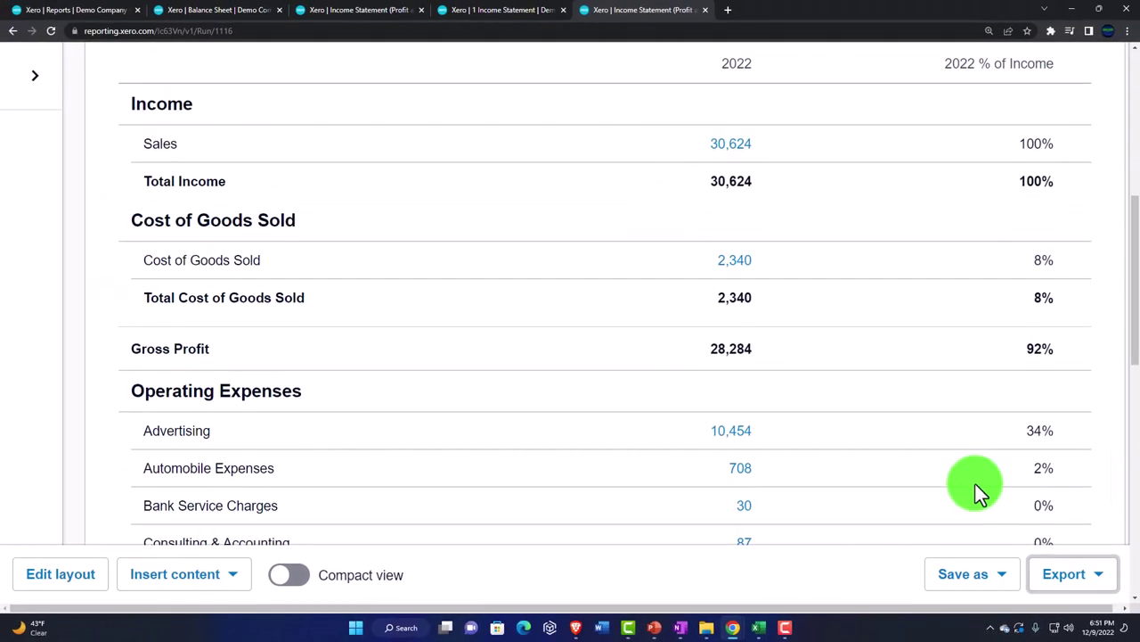
Save the report as a custom report named 2 Vertical Analysis Income Statement.
{"action": "left_click", "coordinate": [999, 540]}
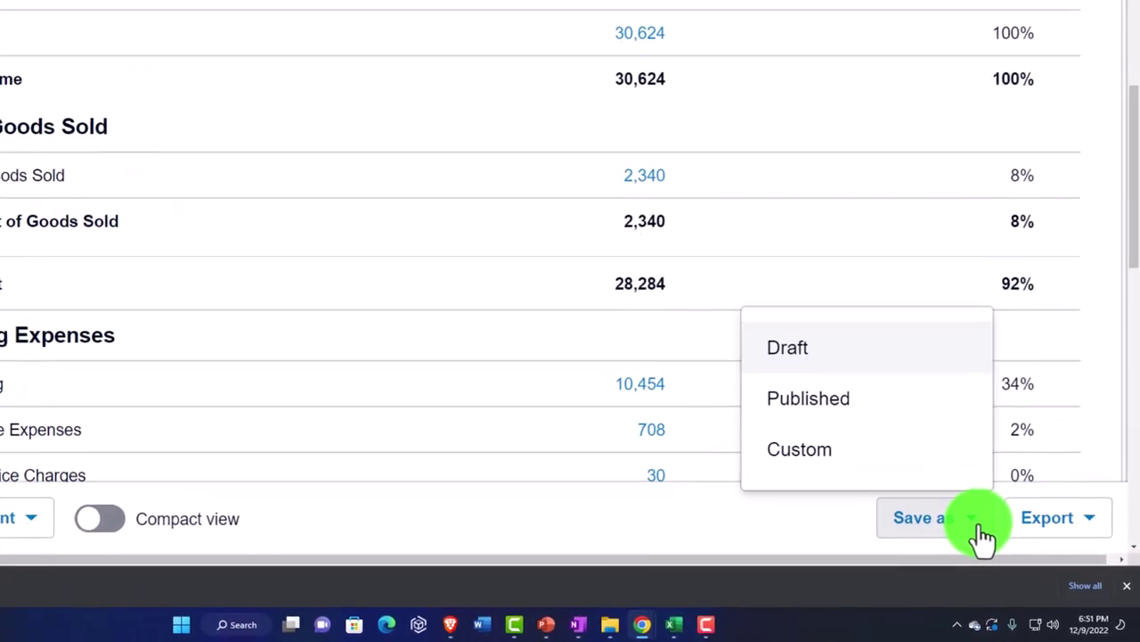
{"action": "left_click", "coordinate": [845, 471]}
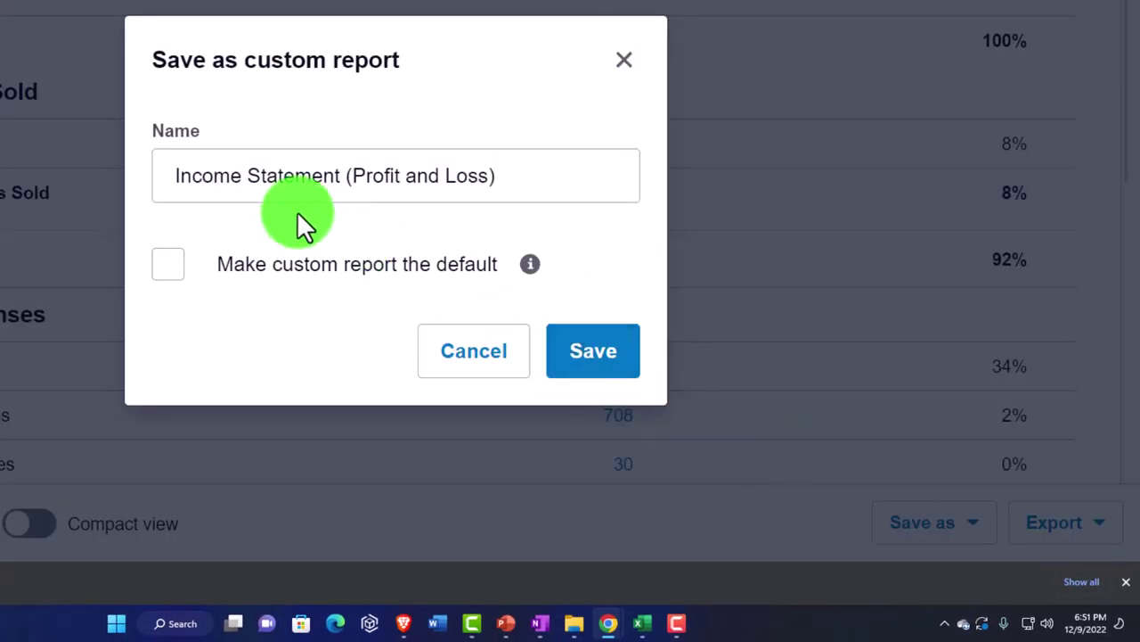
{"action": "left_click", "coordinate": [173, 177]}
{"action": "type", "text": "2"}
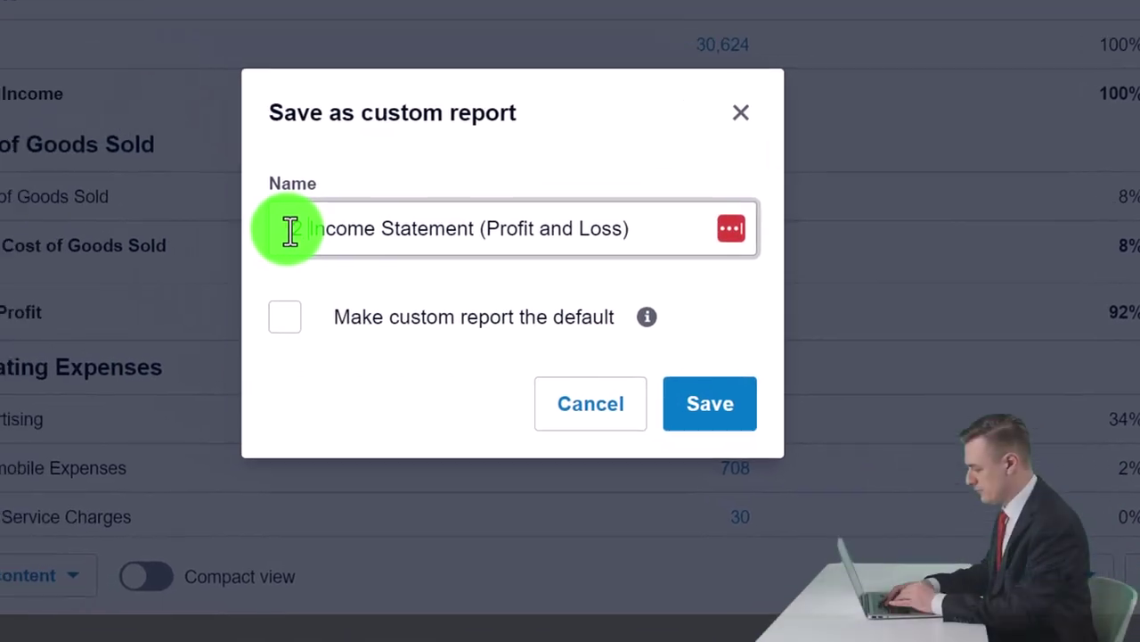
{"action": "left_click_drag", "start_coordinate": [548, 174], "coordinate": [224, 167]}
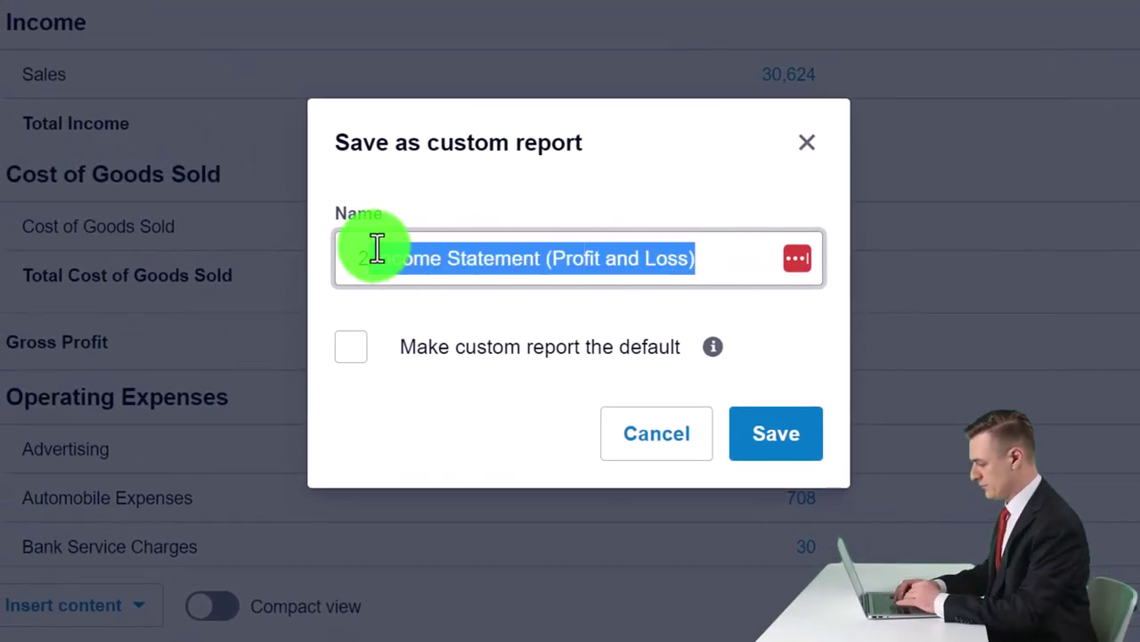
{"action": "left_click", "coordinate": [416, 258]}
{"action": "left_click_drag", "start_coordinate": [705, 267], "coordinate": [380, 267]}
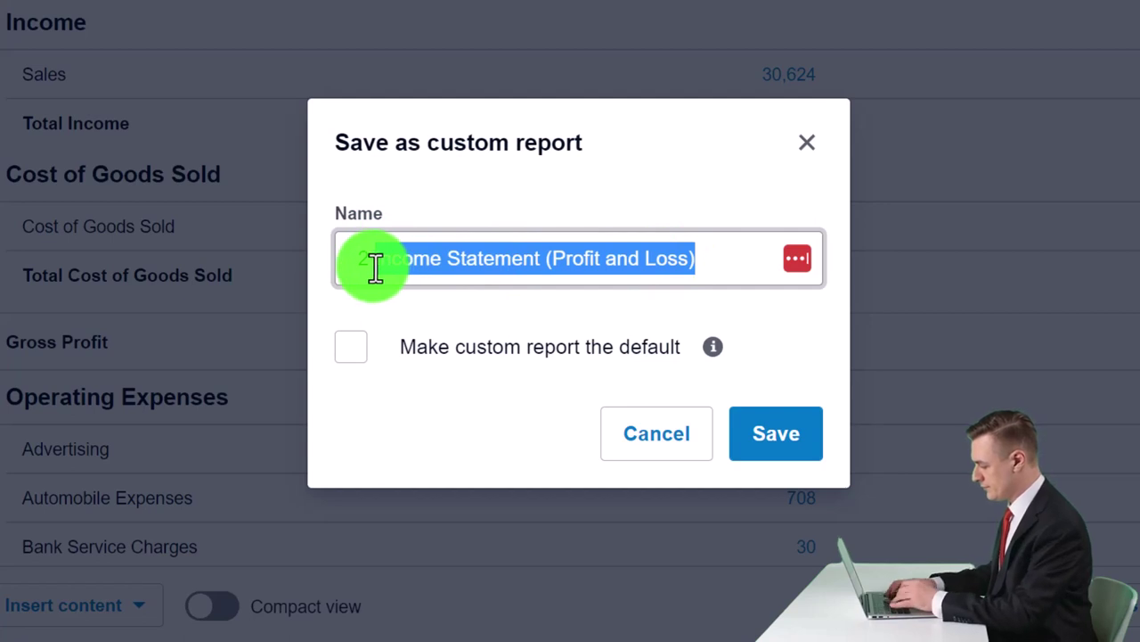
{"action": "key", "text": "BackSpace"}
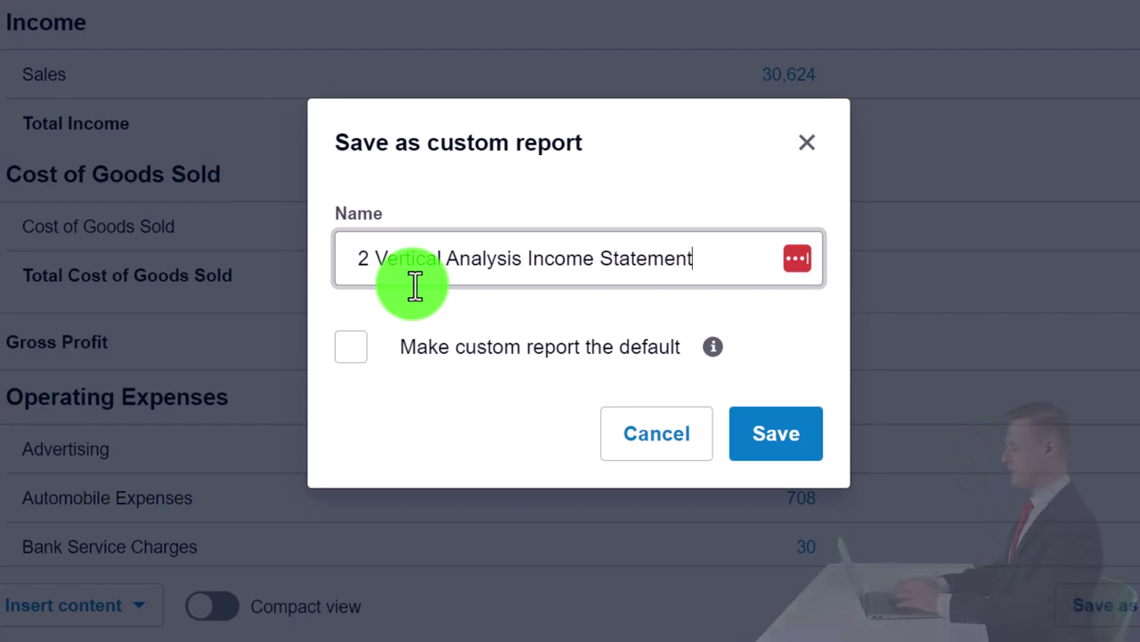
{"action": "left_click", "coordinate": [755, 437]}
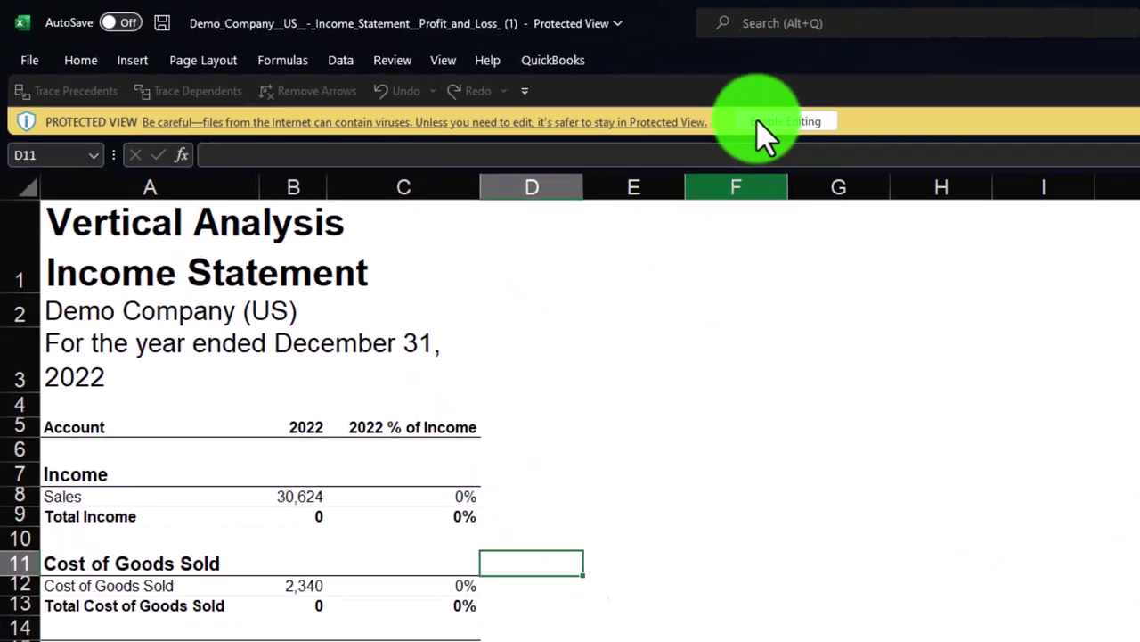
Enable editing in the exported Vertical Analysis Income Statement workbook in Excel.
{"action": "left_click", "coordinate": [989, 157]}
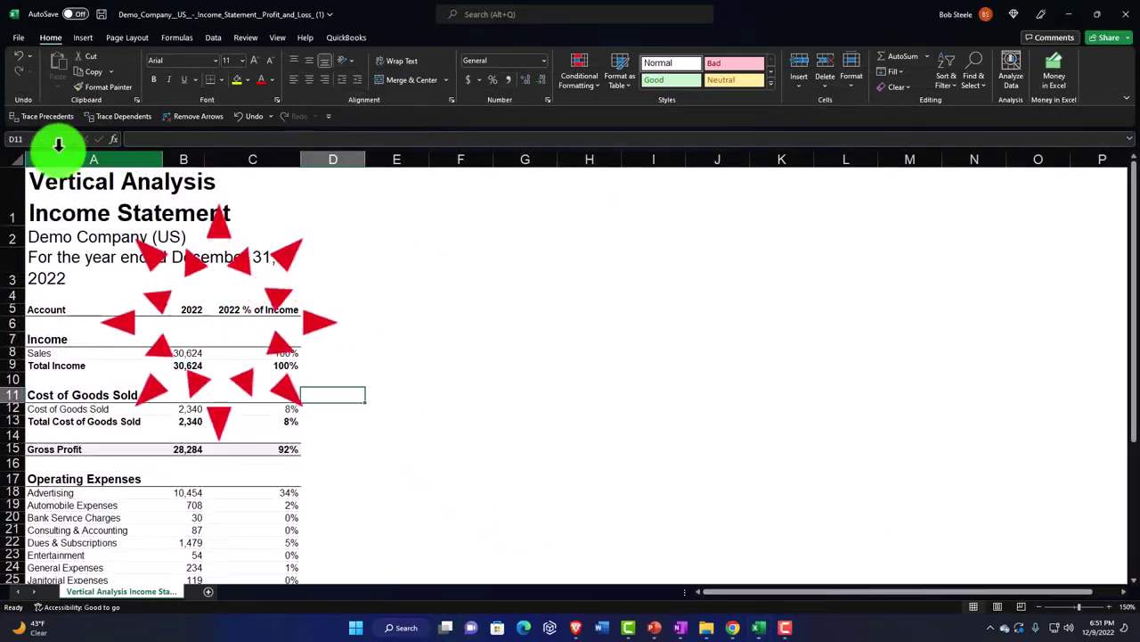
Copy the entire Vertical Analysis Income Statement sheet and add a sheet named IS Virt to the Reports workbook.
{"action": "left_click", "coordinate": [12, 161]}
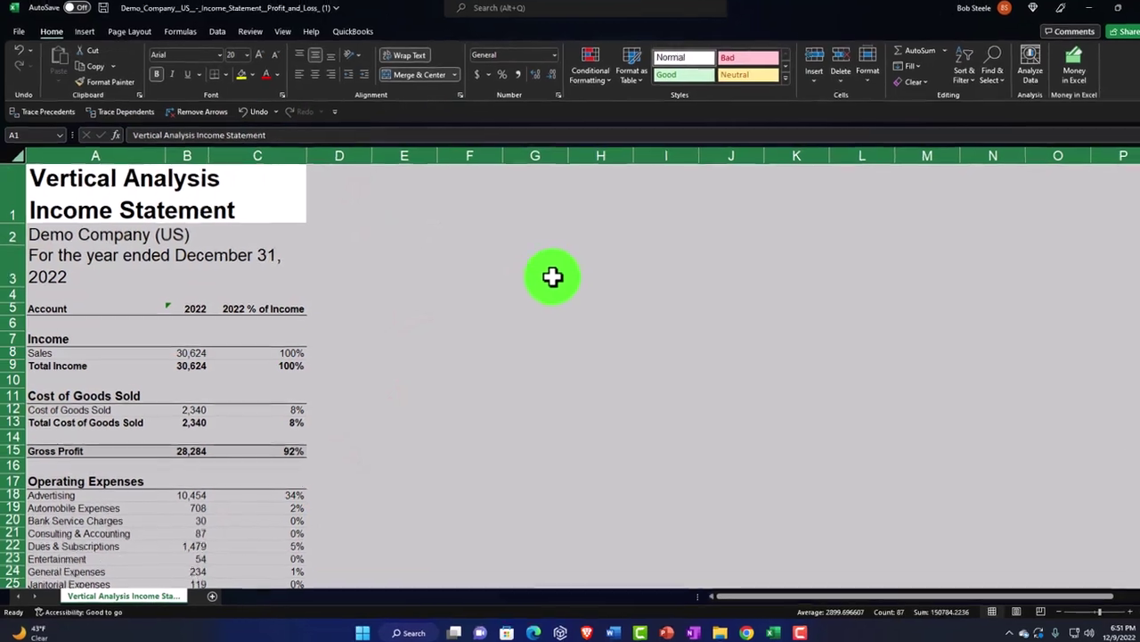
{"action": "right_click", "coordinate": [547, 278]}
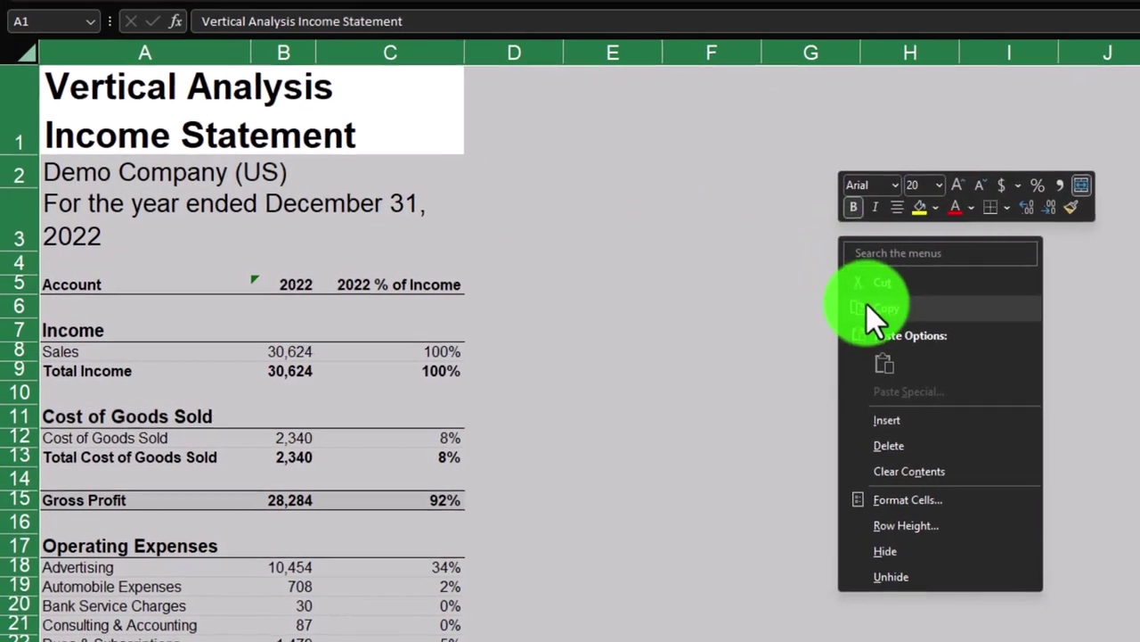
{"action": "left_click", "coordinate": [875, 305]}
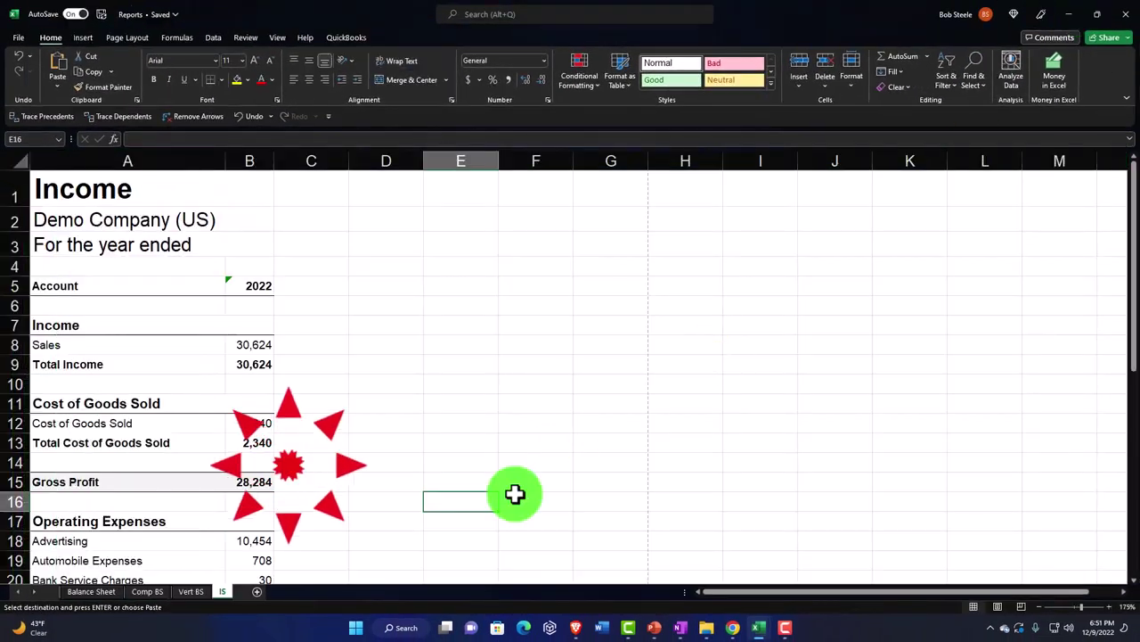
{"action": "left_click", "coordinate": [255, 593]}
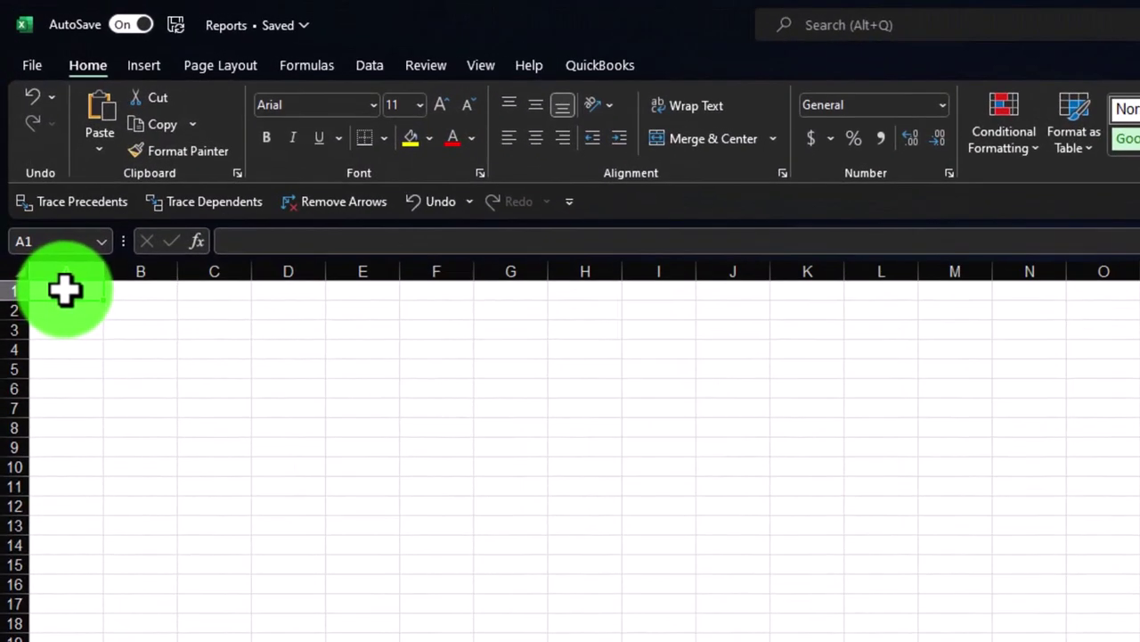
Paste the copied vertical analysis report into the IS Virt sheet starting at cell A1.
{"action": "right_click", "coordinate": [65, 289]}
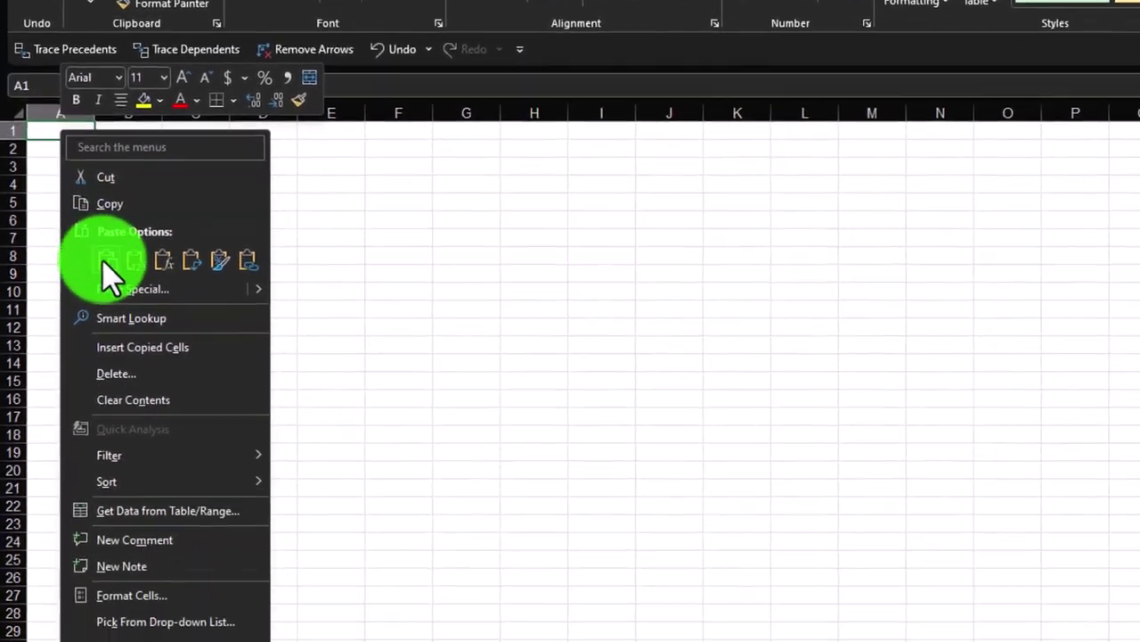
{"action": "left_click", "coordinate": [110, 433]}
{"action": "key", "text": "ctrl+a"}
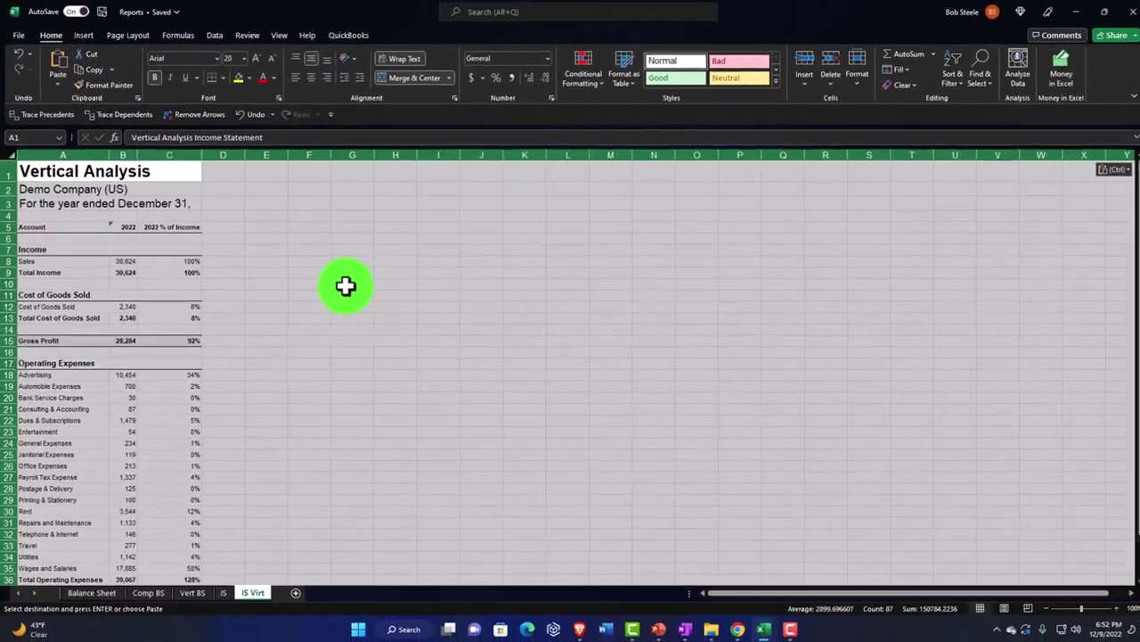
{"action": "left_click", "coordinate": [346, 285]}
{"action": "scroll", "coordinate": [363, 319], "scroll_direction": "up", "scroll_amount": 5}
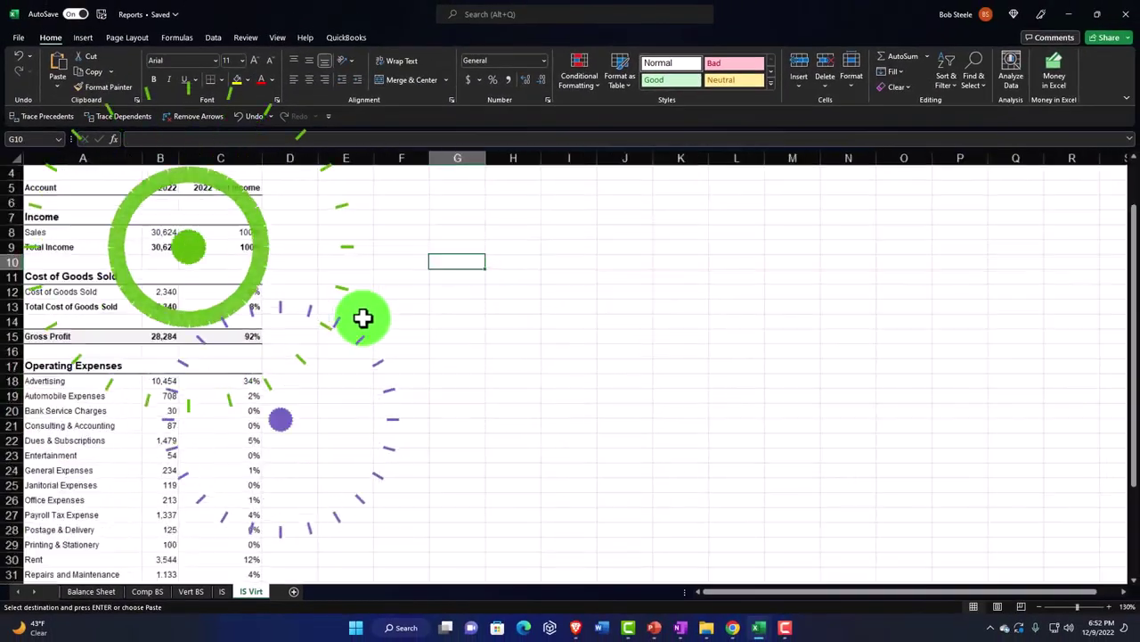
{"action": "scroll", "coordinate": [364, 318], "scroll_direction": "up", "scroll_amount": 3}
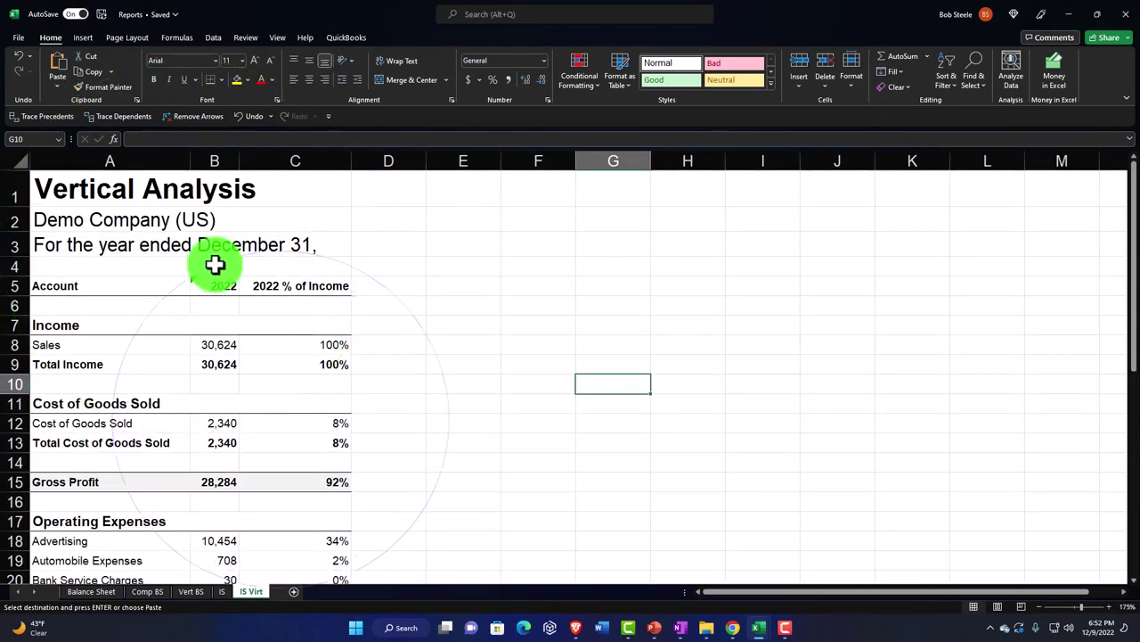
Check the print preview of the entire Reports workbook through to the vertical analysis page, and return to the sheet.
{"action": "left_click", "coordinate": [17, 38]}
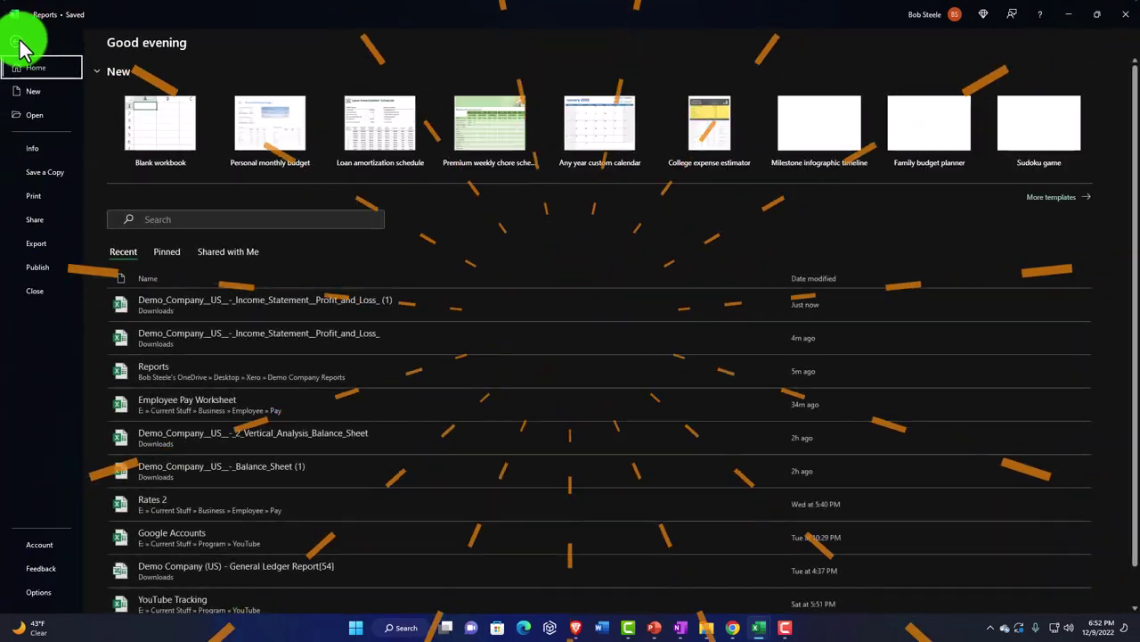
{"action": "left_click", "coordinate": [35, 202]}
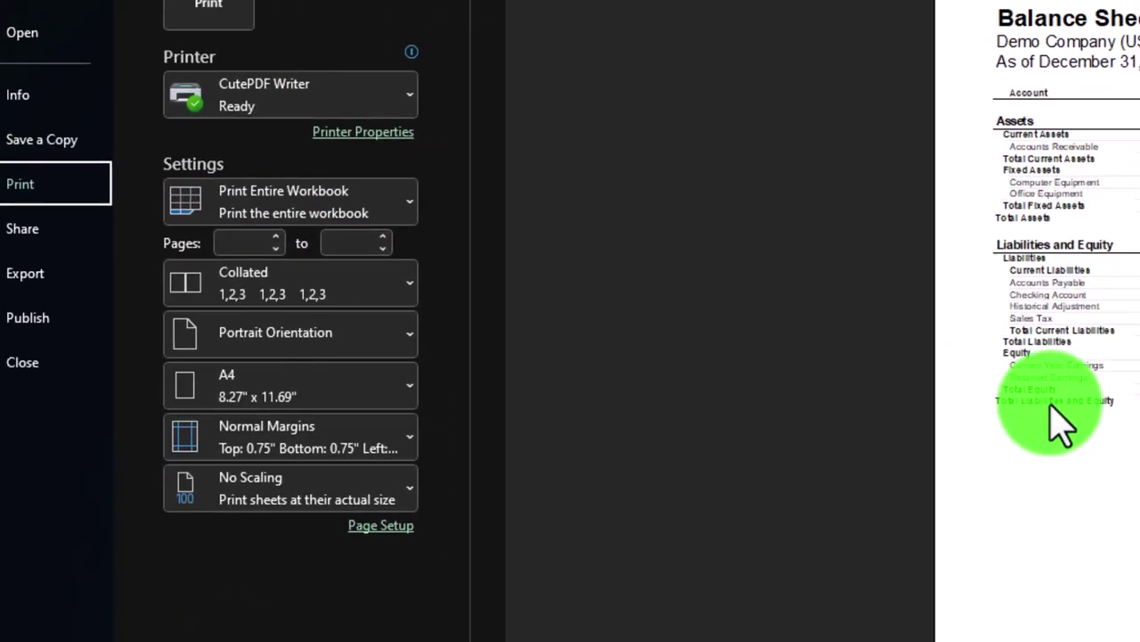
{"action": "scroll", "coordinate": [659, 323], "scroll_direction": "down", "scroll_amount": 3}
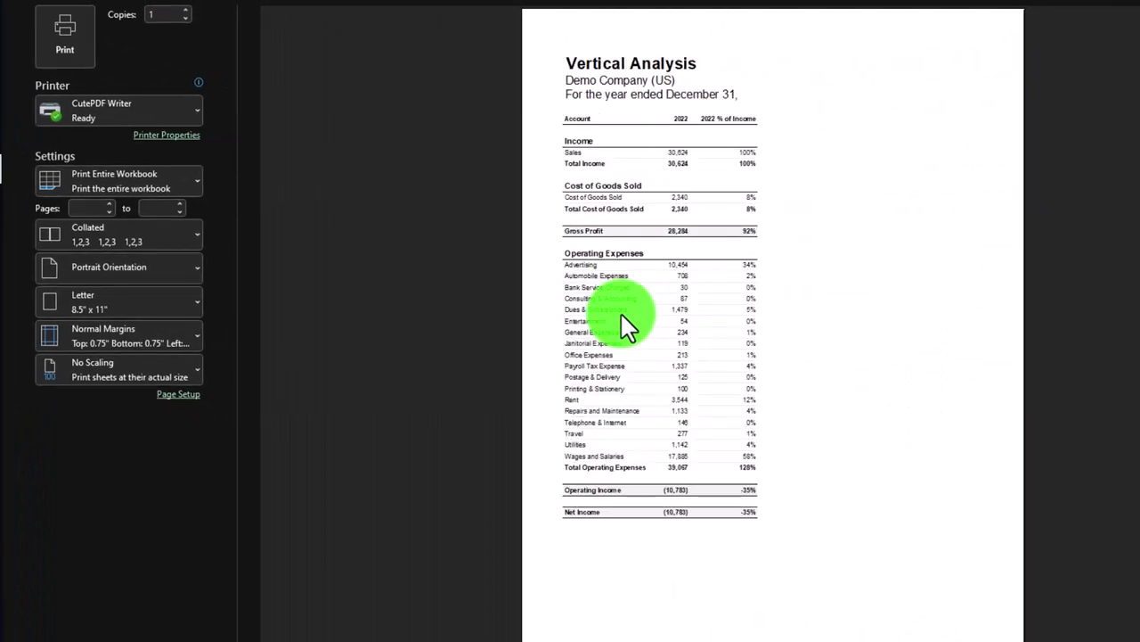
{"action": "left_click", "coordinate": [20, 52]}
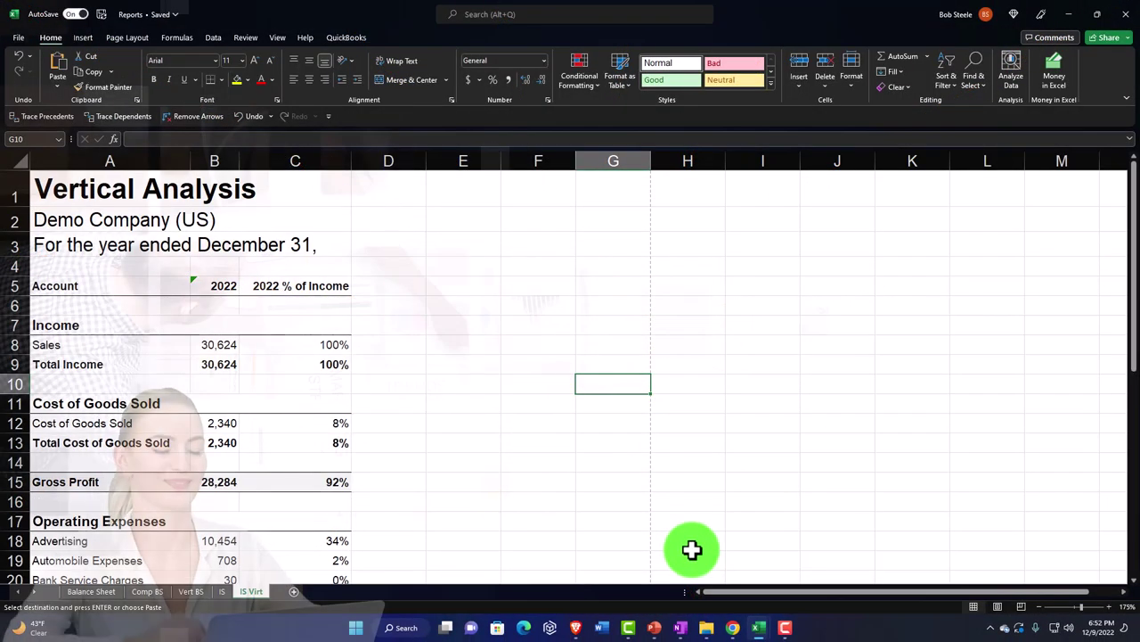
Switch to Xero in Chrome, duplicate the original Income Statement (Profit and Loss) browser tab, and place the copy after the other tabs.
{"action": "mouse_move", "coordinate": [732, 627]}
{"action": "left_click", "coordinate": [784, 577]}
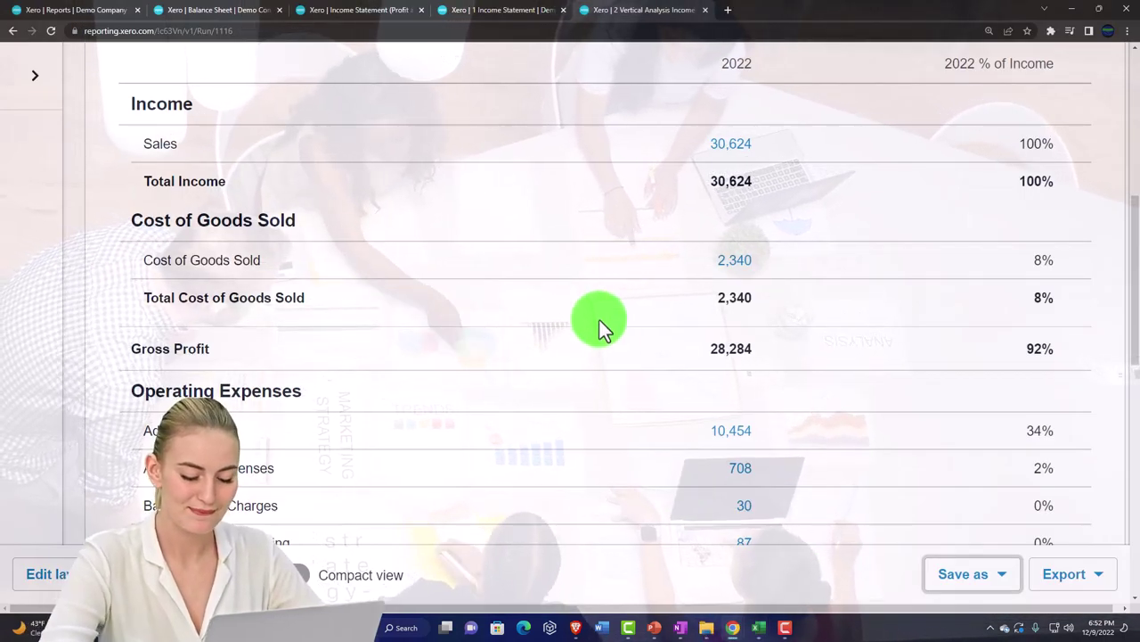
{"action": "left_click", "coordinate": [509, 12]}
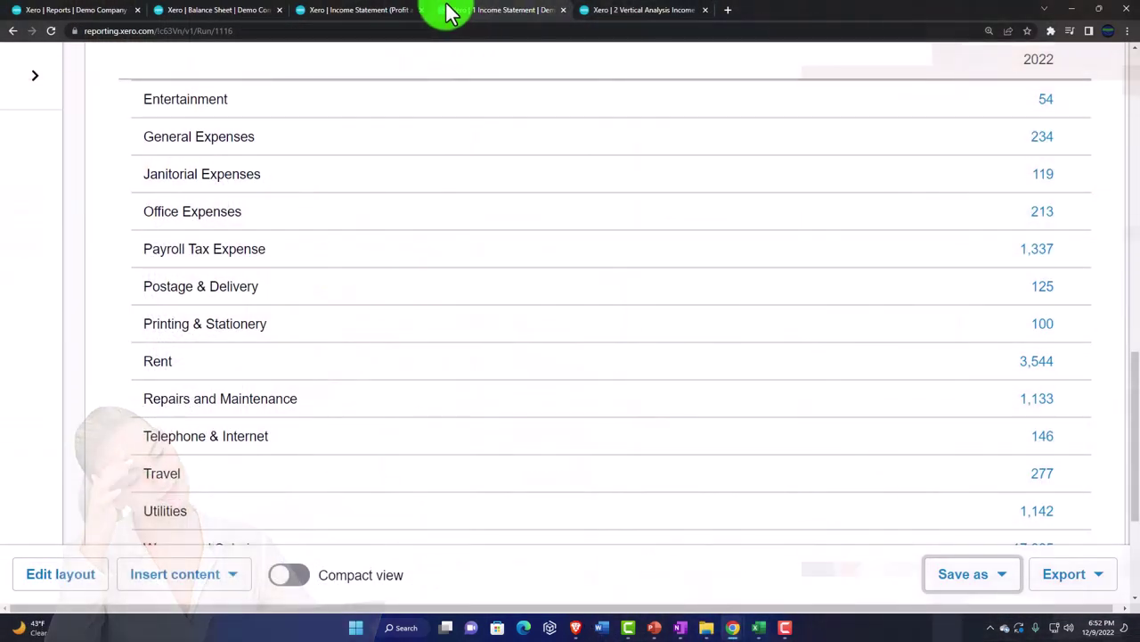
{"action": "scroll", "coordinate": [389, 161], "scroll_direction": "up", "scroll_amount": 10}
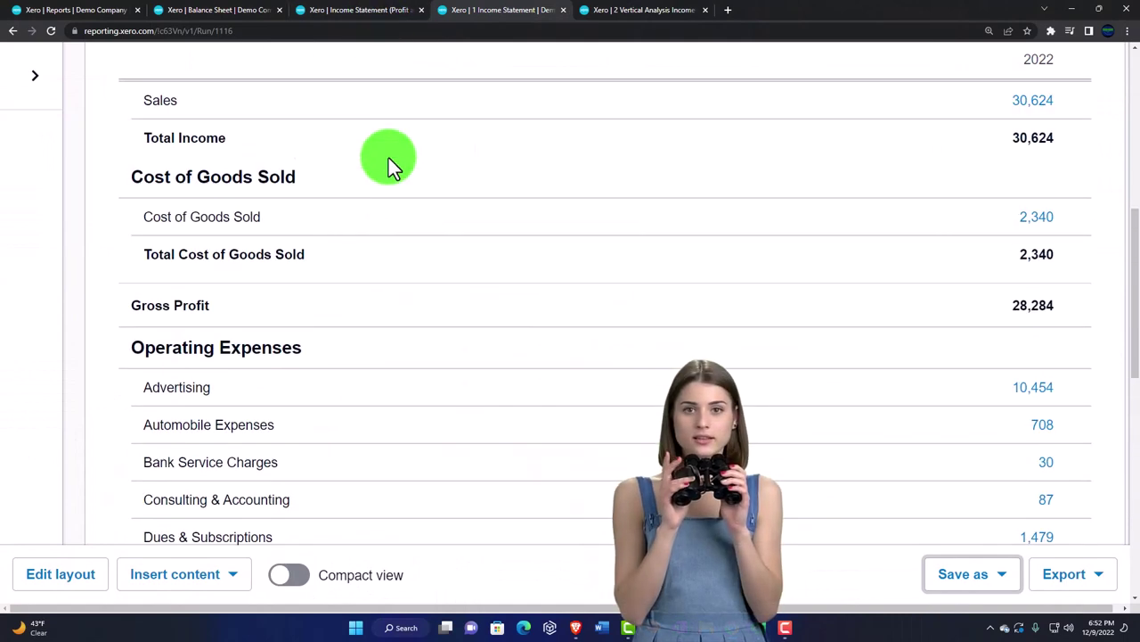
{"action": "scroll", "coordinate": [389, 158], "scroll_direction": "up", "scroll_amount": 3}
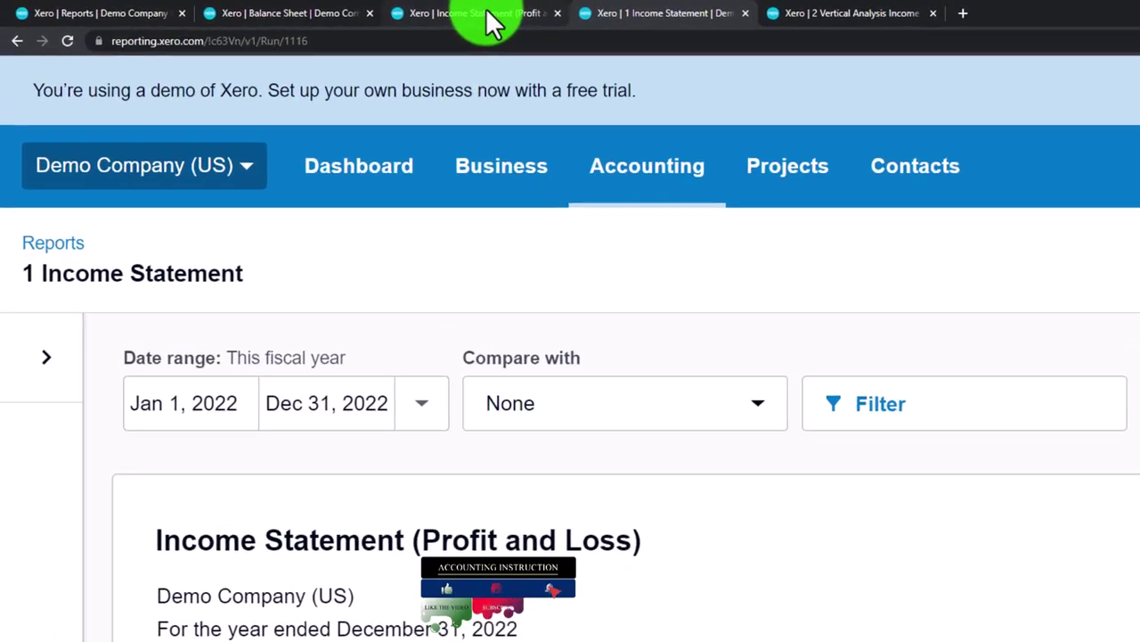
{"action": "left_click", "coordinate": [490, 18]}
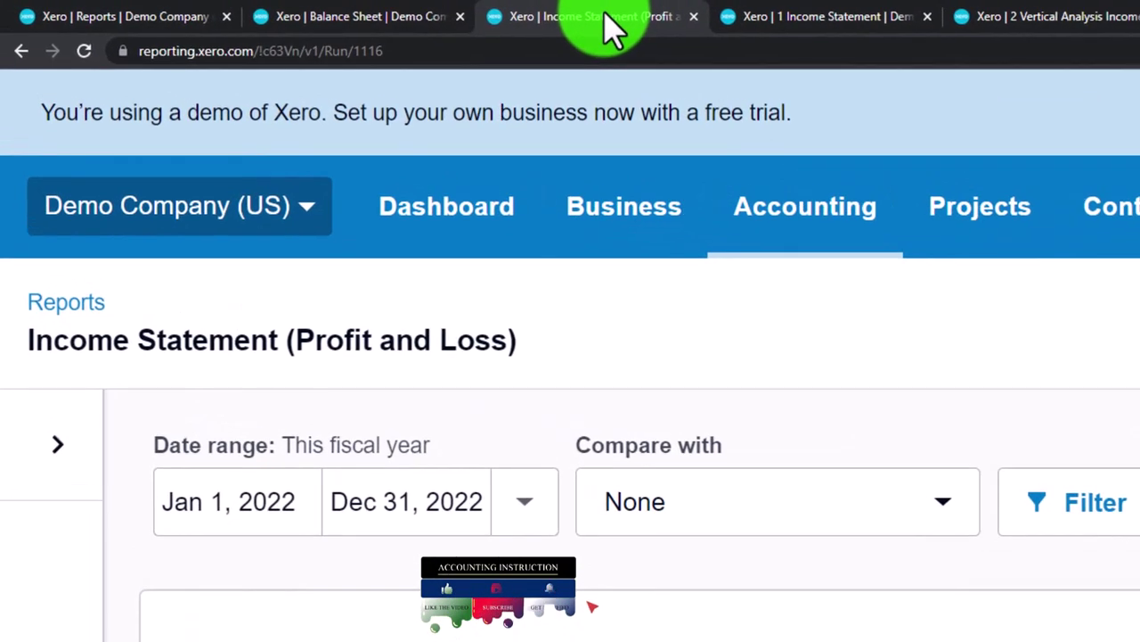
{"action": "right_click", "coordinate": [497, 18]}
{"action": "left_click", "coordinate": [655, 154]}
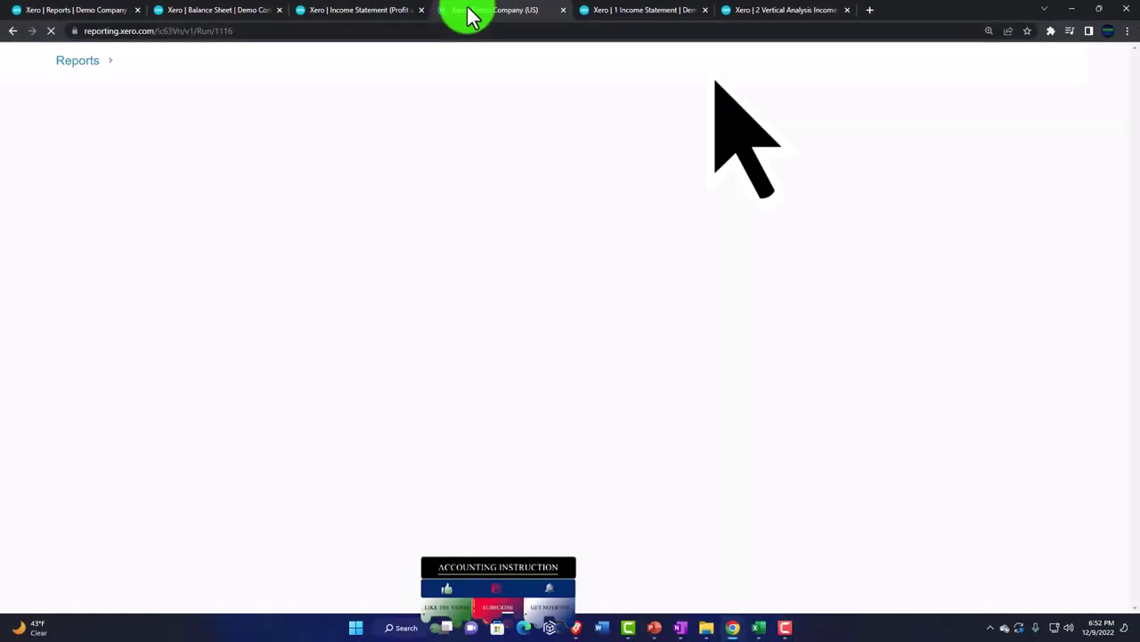
{"action": "left_click_drag", "start_coordinate": [470, 16], "coordinate": [763, 35]}
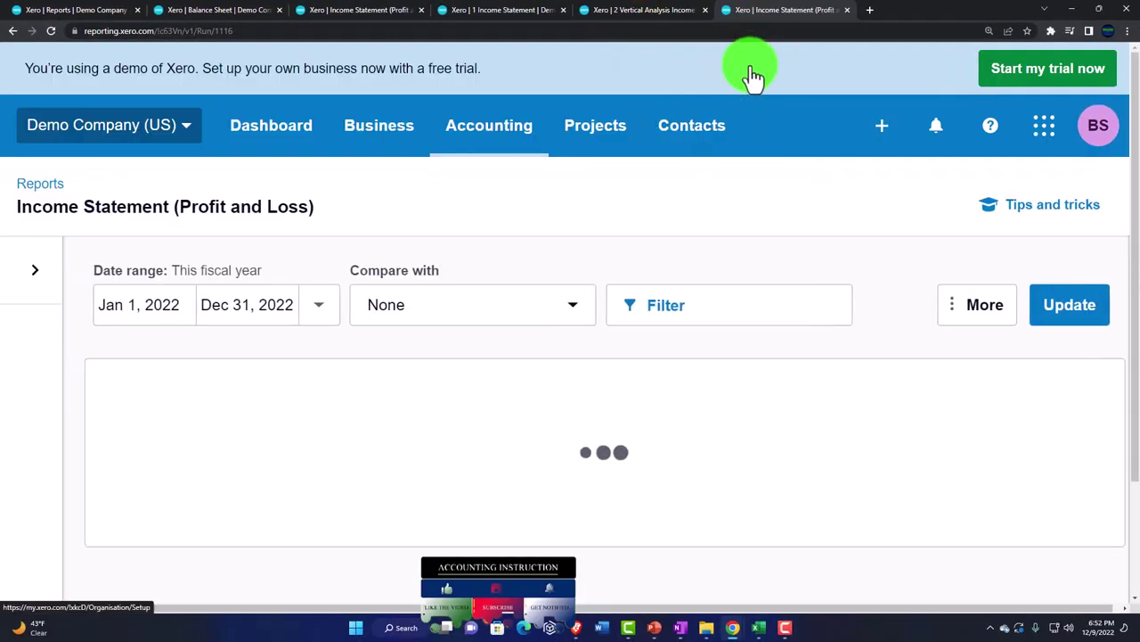
Set the income statement's date range to This quarter, compare it with 1 quarter, and update the report.
{"action": "scroll", "coordinate": [623, 281], "scroll_direction": "down", "scroll_amount": 3}
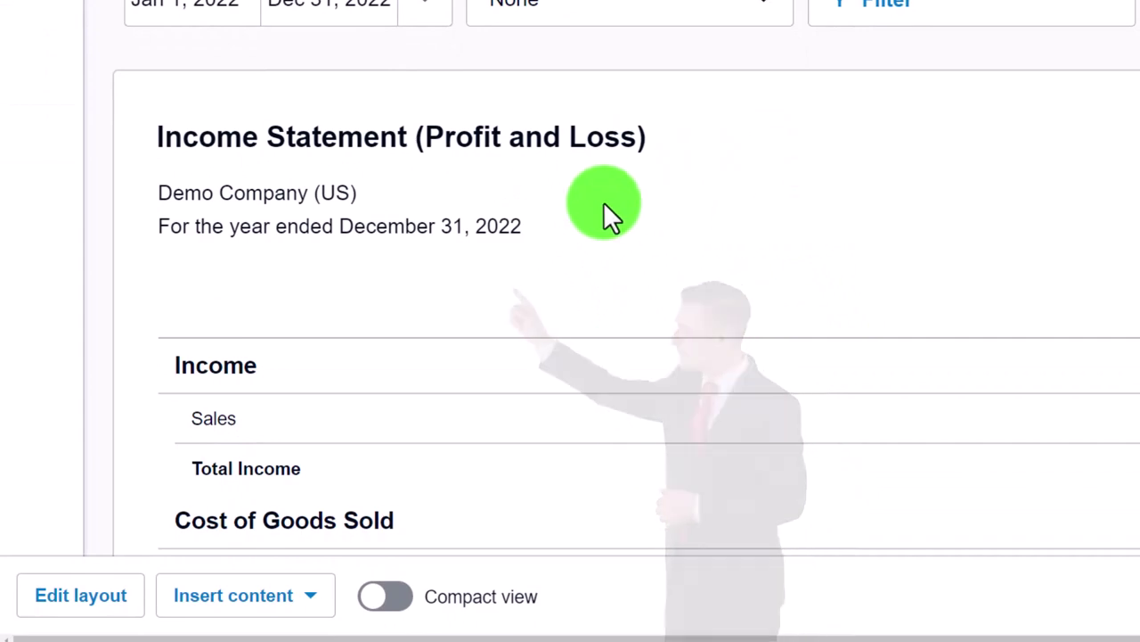
{"action": "left_click", "coordinate": [475, 185]}
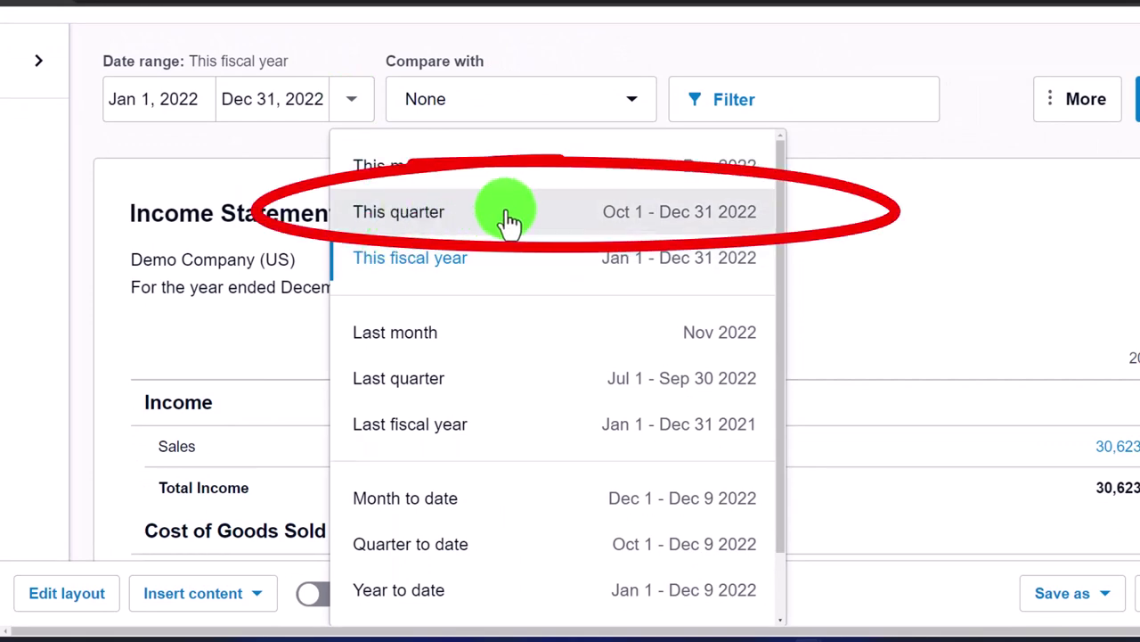
{"action": "left_click", "coordinate": [646, 230]}
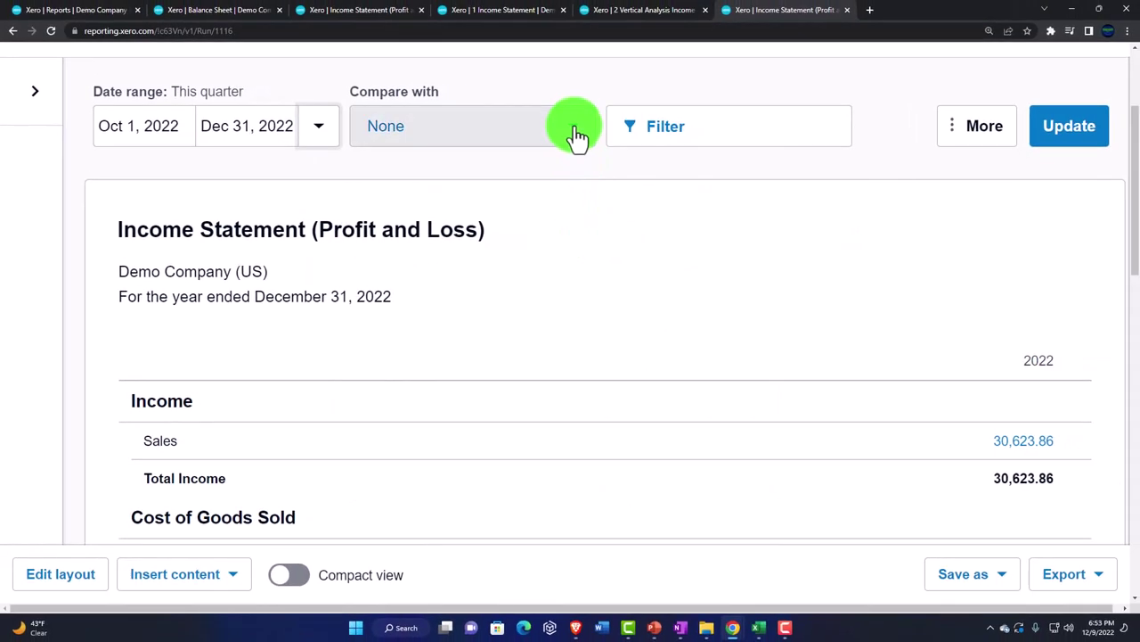
{"action": "left_click", "coordinate": [577, 135]}
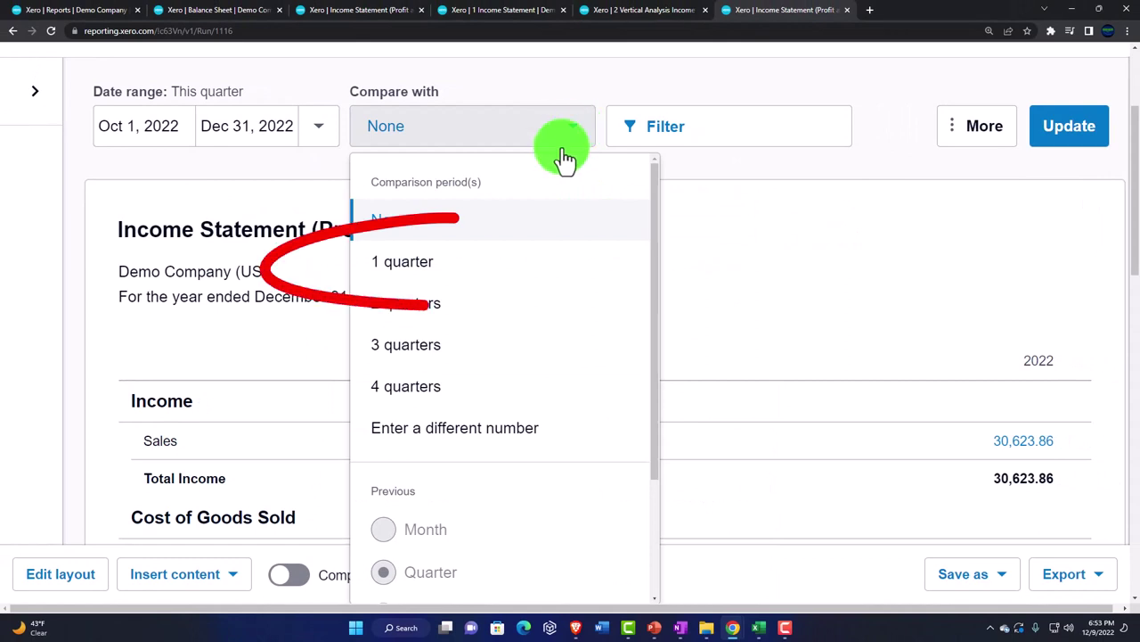
{"action": "left_click", "coordinate": [422, 278]}
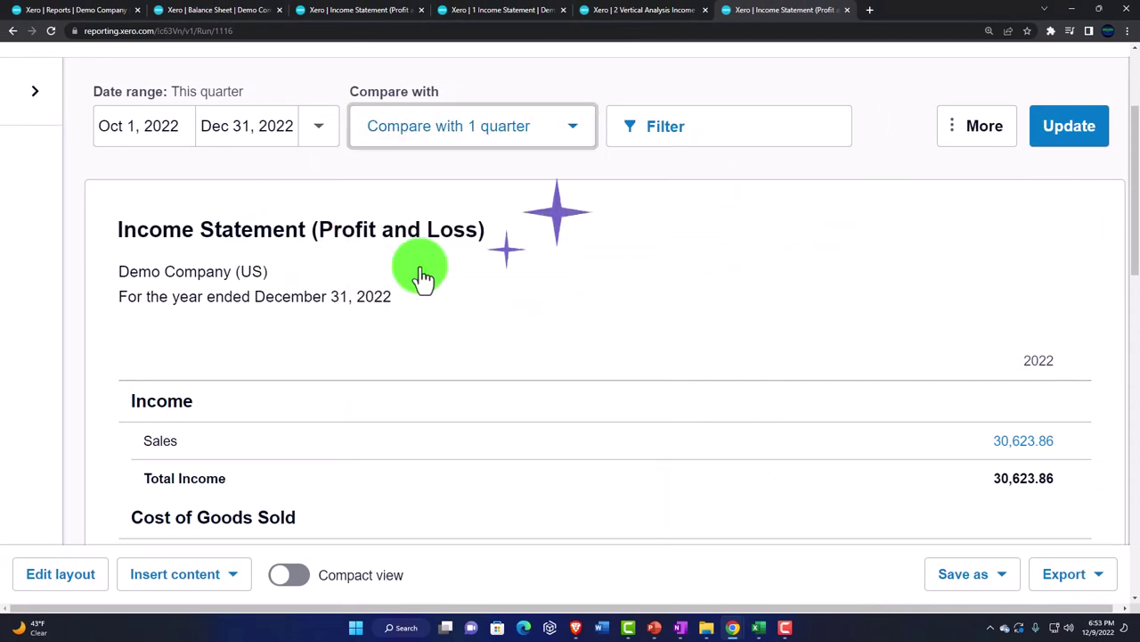
{"action": "left_click", "coordinate": [1062, 141]}
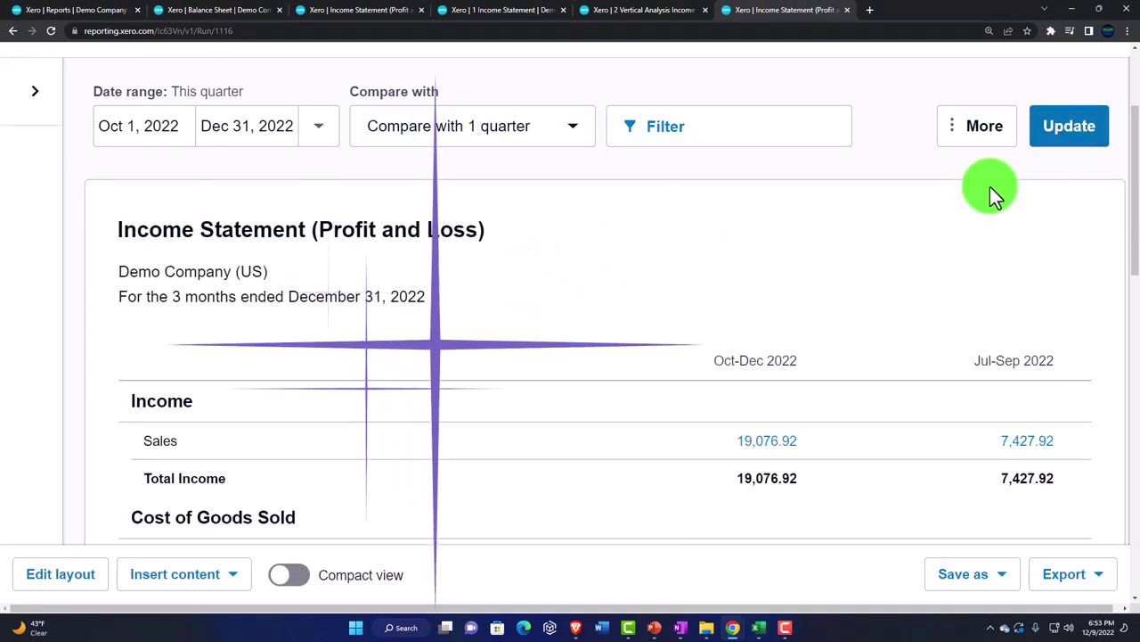
{"action": "left_click", "coordinate": [840, 251]}
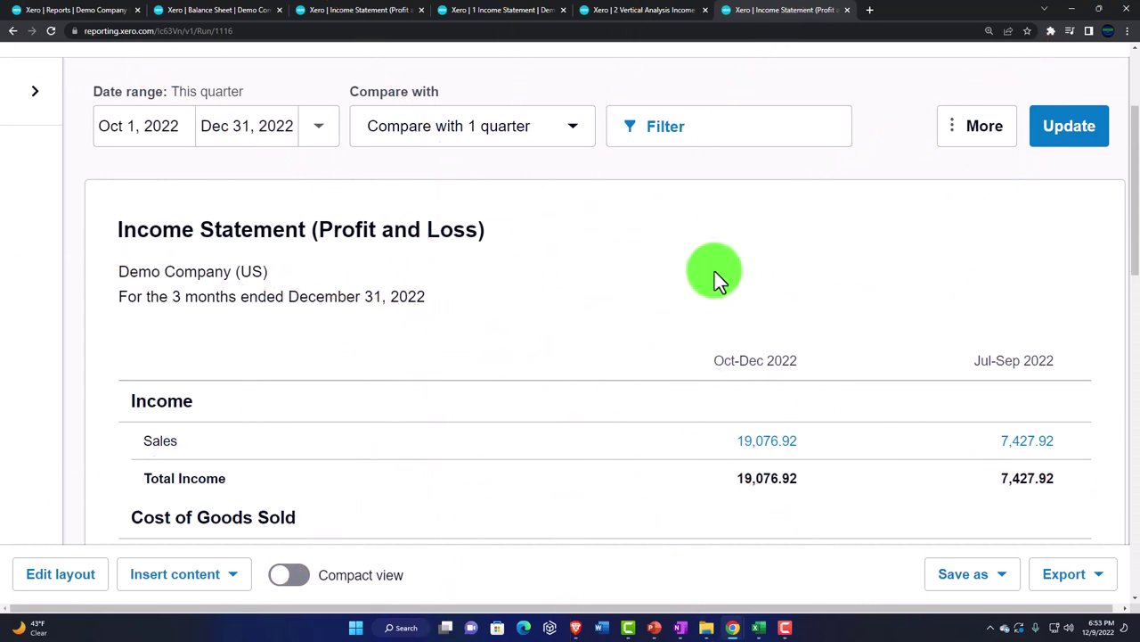
{"action": "scroll", "coordinate": [716, 272], "scroll_direction": "down", "scroll_amount": 2}
{"action": "scroll", "coordinate": [715, 271], "scroll_direction": "up", "scroll_amount": 2}
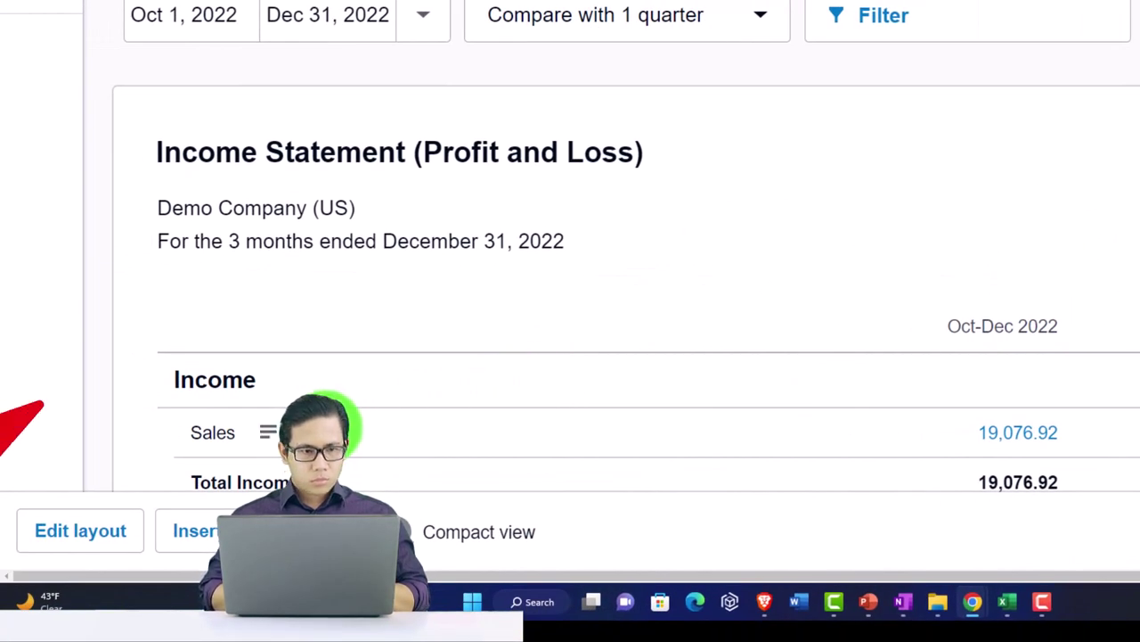
Open the income statement's layout for editing and add a formula column.
{"action": "left_click", "coordinate": [94, 544]}
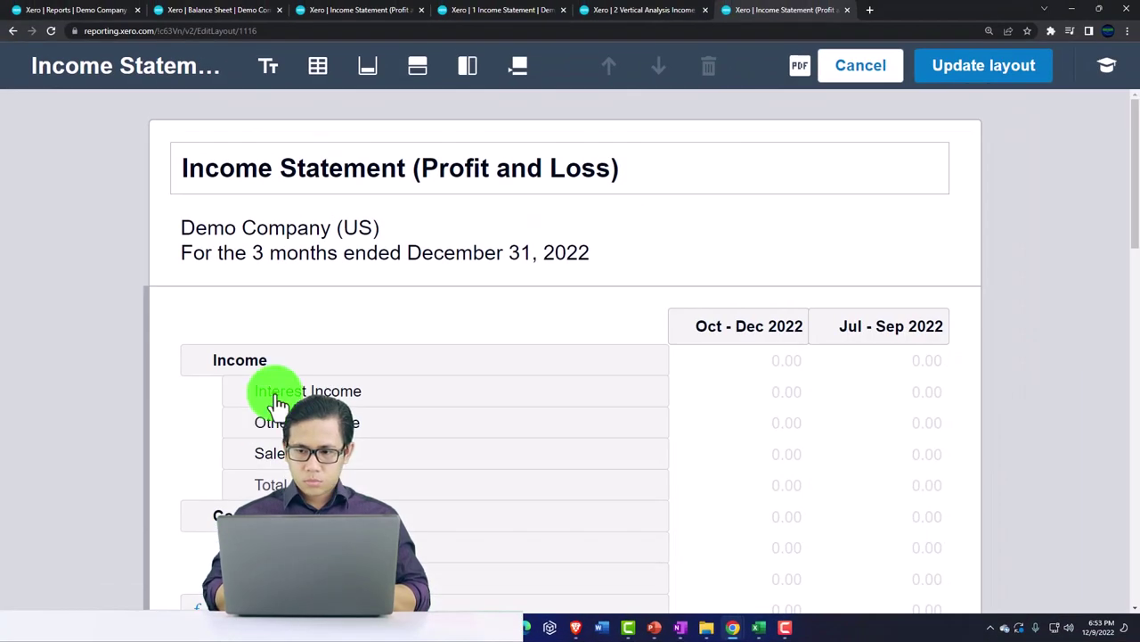
{"action": "scroll", "coordinate": [276, 401], "scroll_direction": "down", "scroll_amount": 2}
{"action": "scroll", "coordinate": [276, 401], "scroll_direction": "up", "scroll_amount": 2}
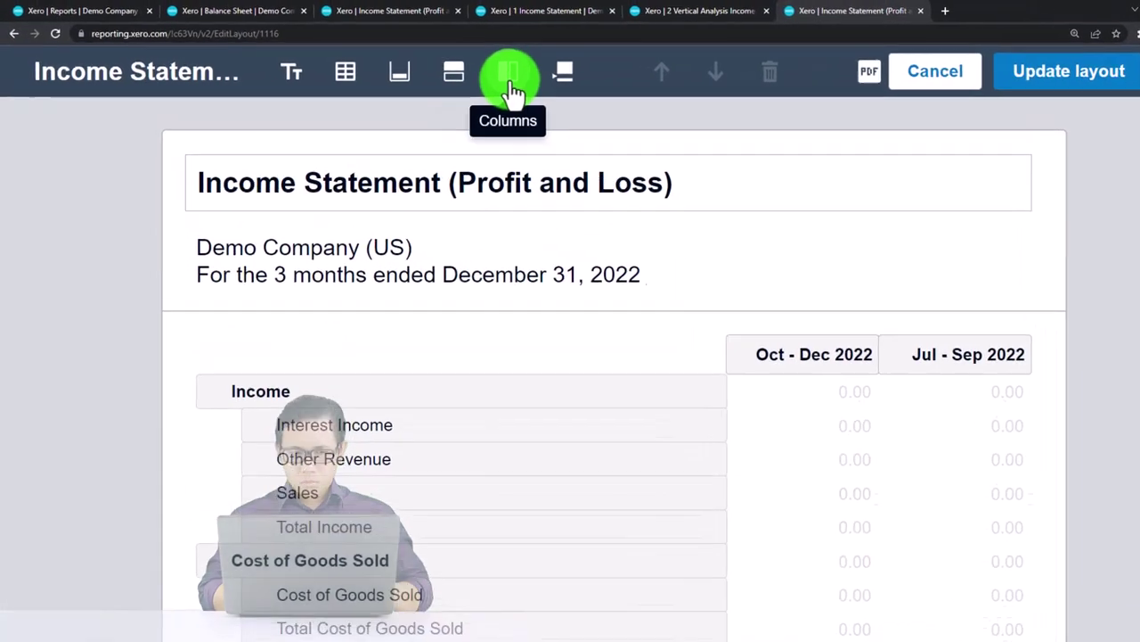
{"action": "left_click", "coordinate": [468, 67]}
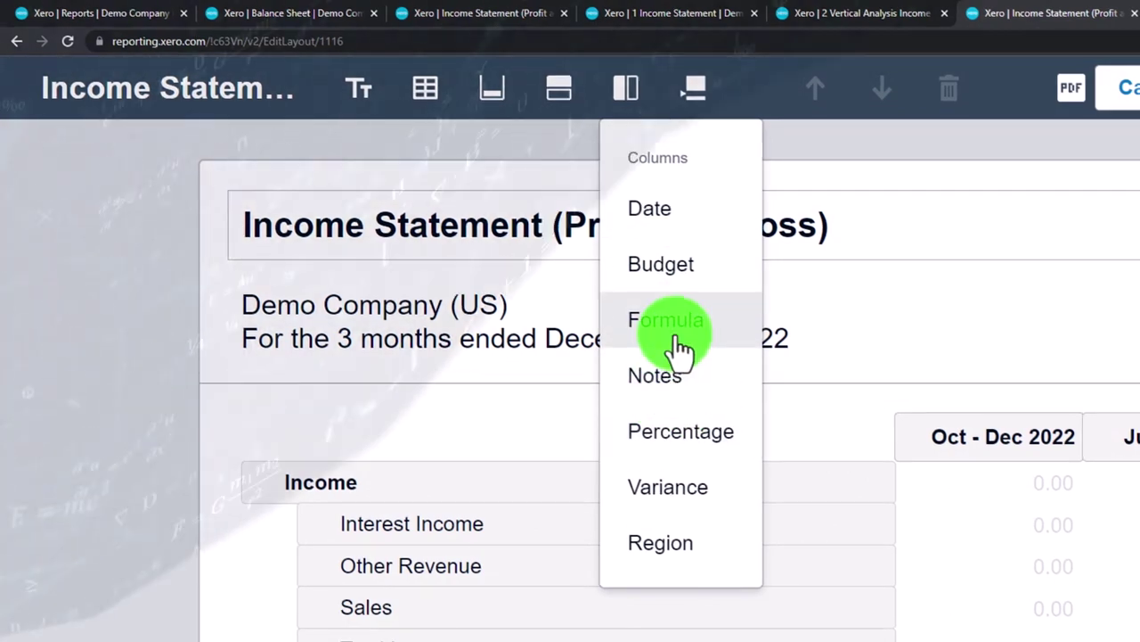
{"action": "left_click", "coordinate": [682, 330]}
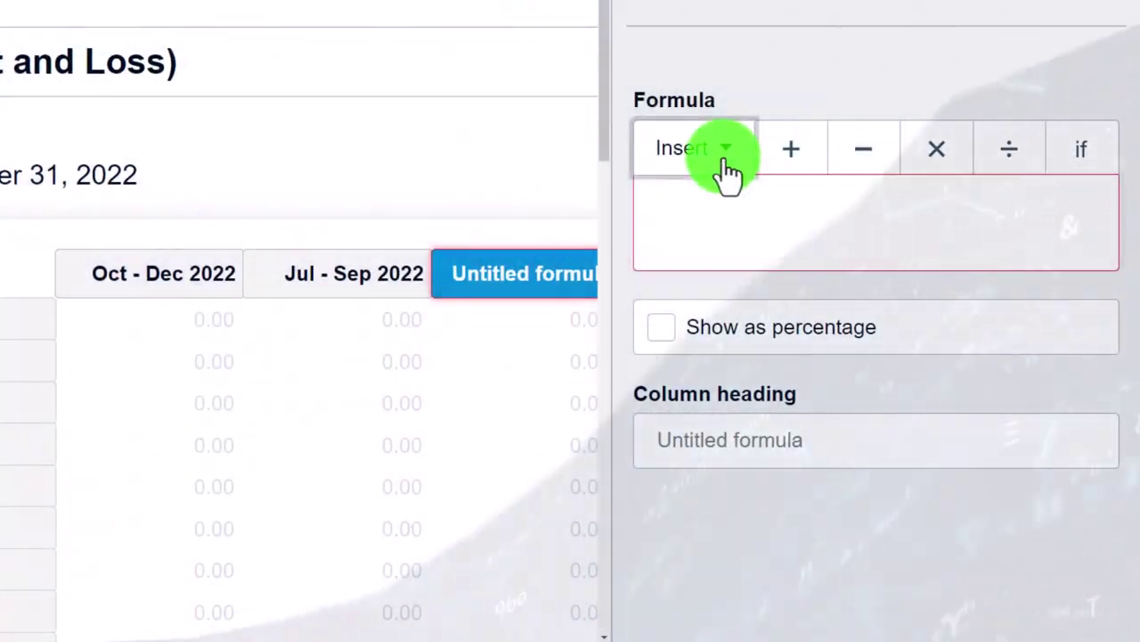
Set the new column's formula to Oct - Dec 2022 + Jul - Sep 2022.
{"action": "left_click", "coordinate": [728, 171]}
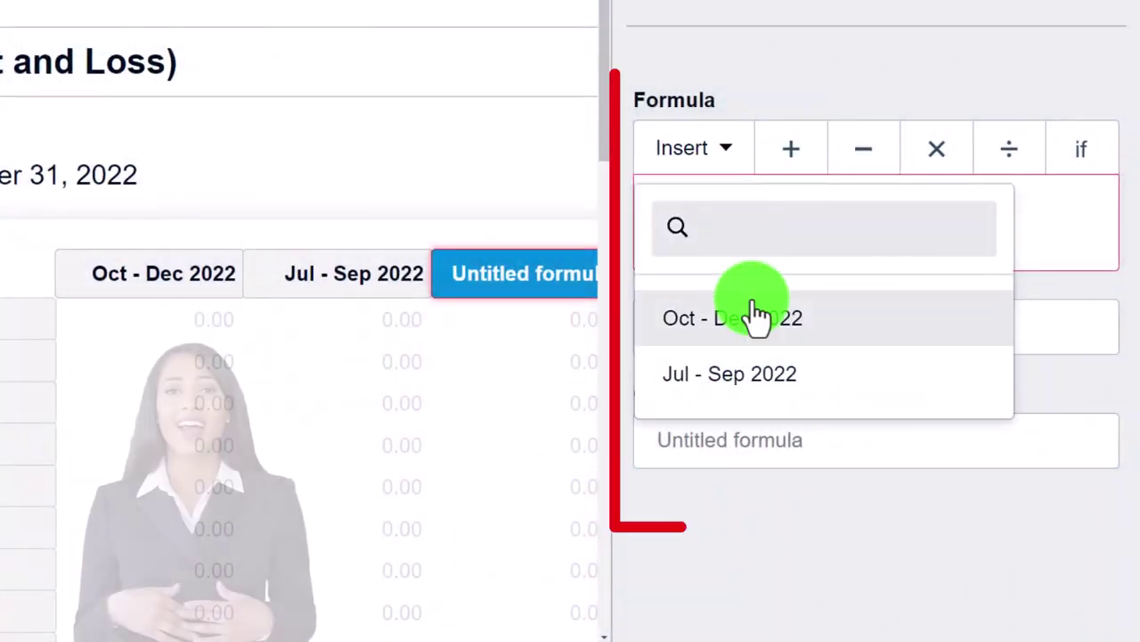
{"action": "left_click", "coordinate": [756, 316]}
{"action": "left_click", "coordinate": [789, 170]}
{"action": "left_click", "coordinate": [739, 174]}
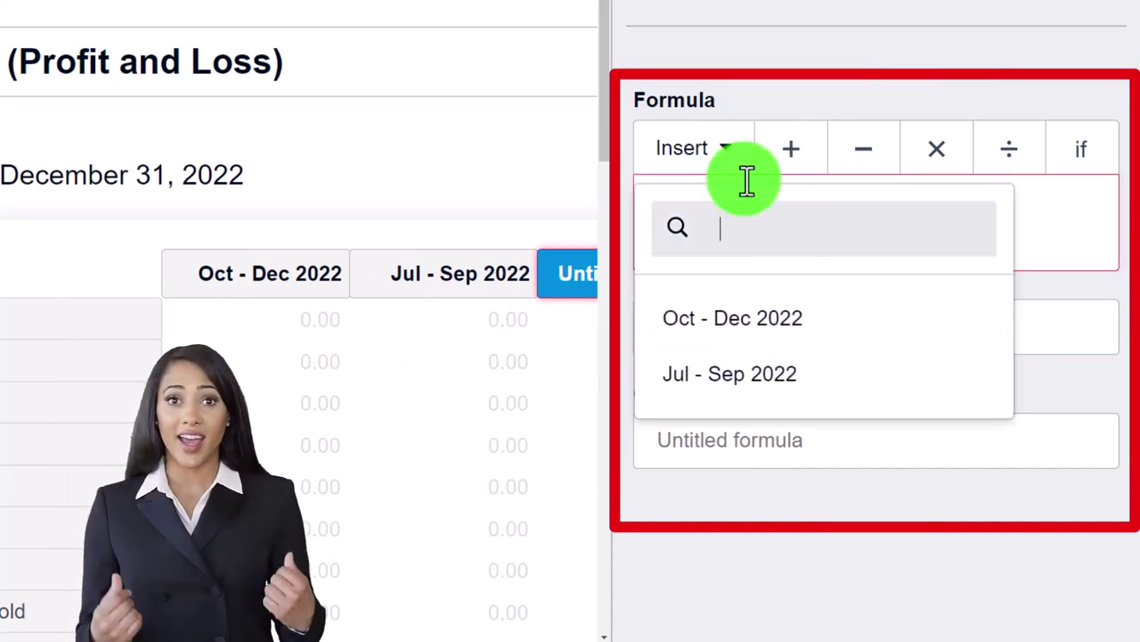
{"action": "left_click", "coordinate": [757, 378]}
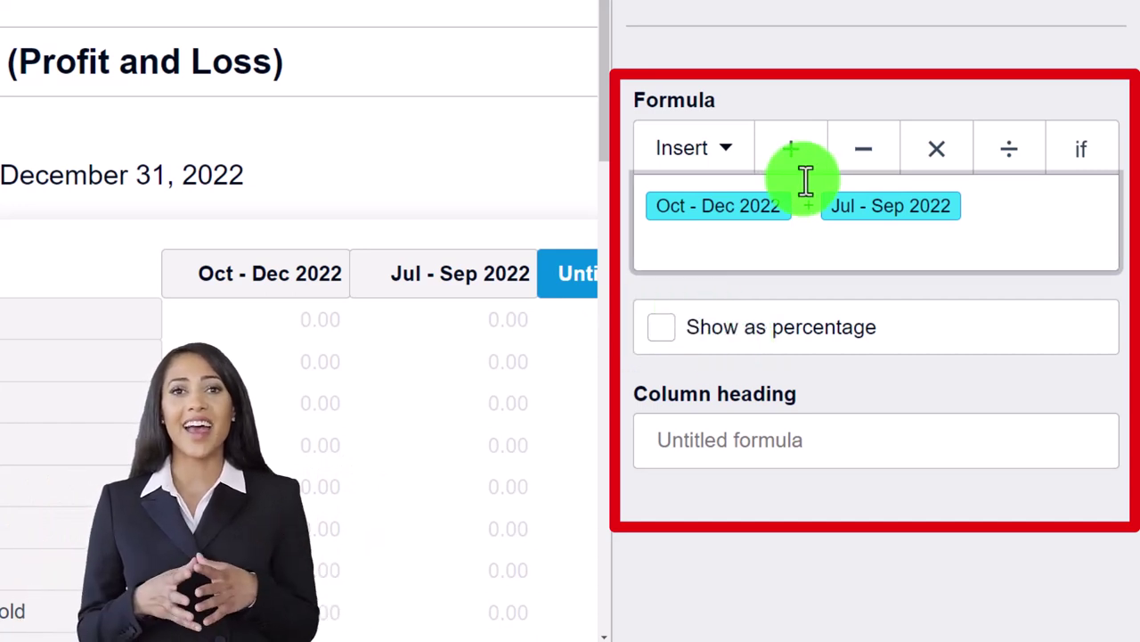
Set the formula column's heading to Total and update the report layout.
{"action": "left_click", "coordinate": [738, 444]}
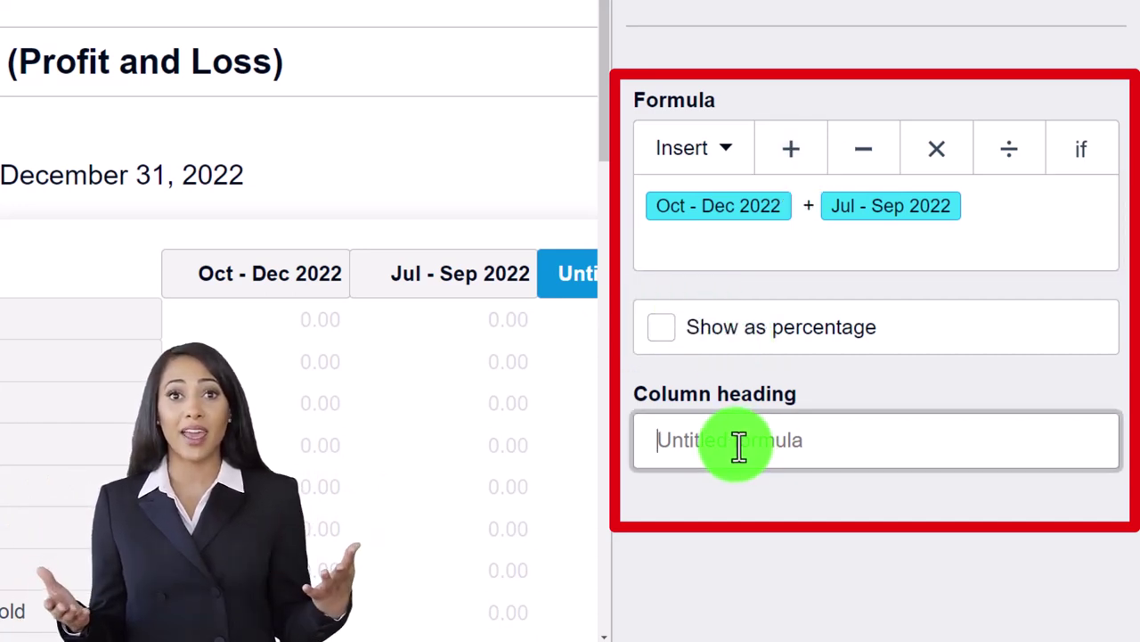
{"action": "type", "text": "Total"}
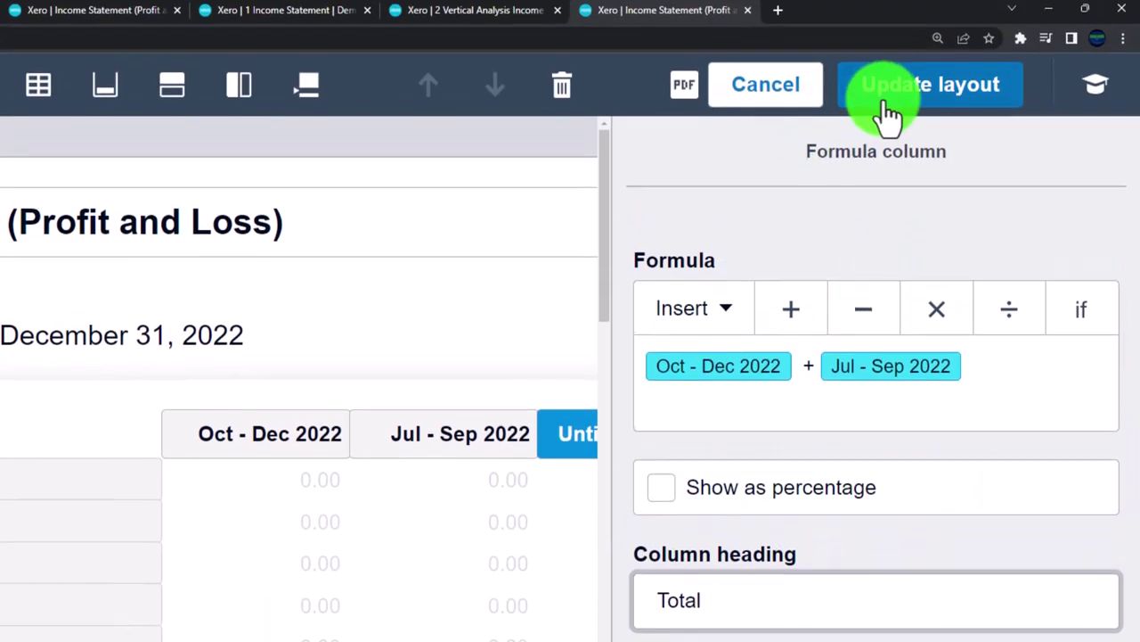
{"action": "left_click", "coordinate": [888, 119]}
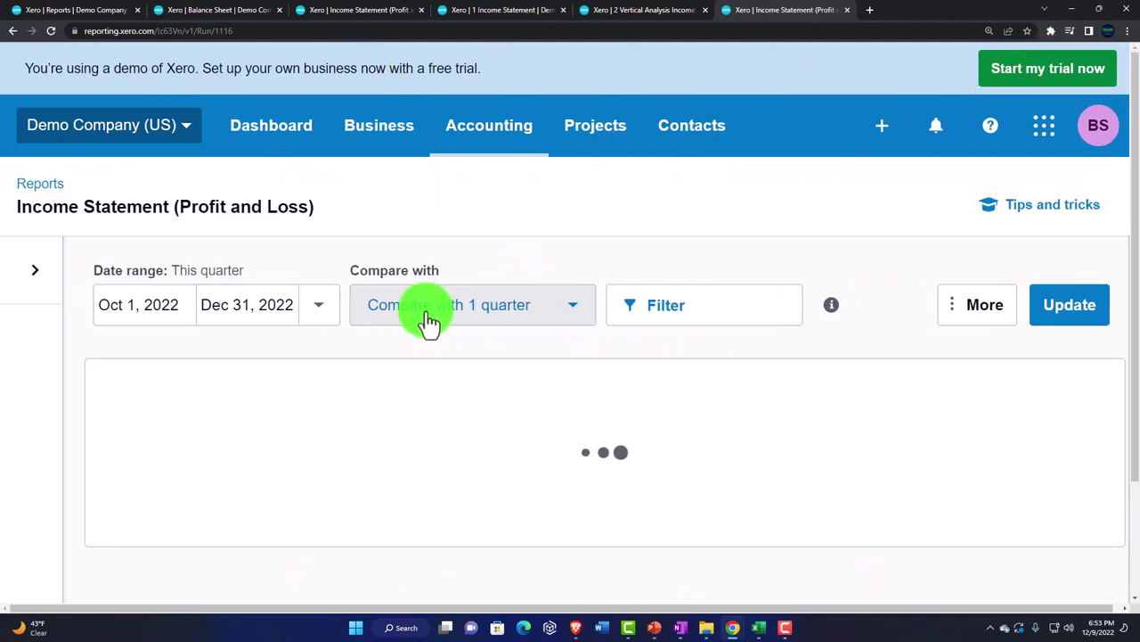
Retitle the report Income Statement QT and save it as a custom report named Income Statement QT.
{"action": "scroll", "coordinate": [400, 335], "scroll_direction": "down", "scroll_amount": 3}
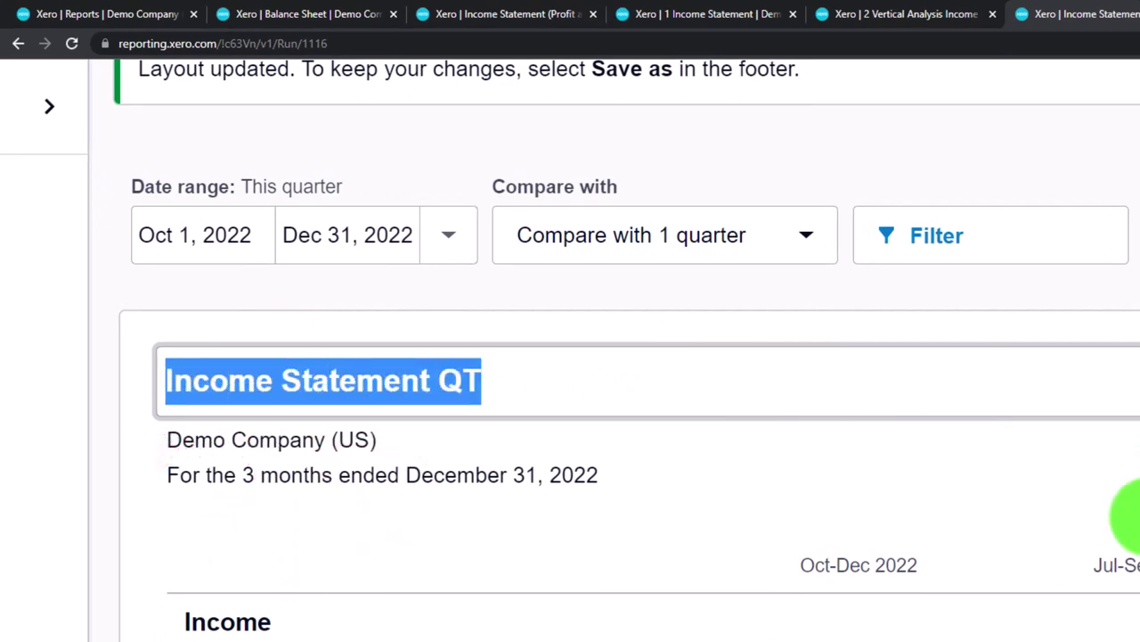
{"action": "scroll", "coordinate": [1129, 517], "scroll_direction": "down", "scroll_amount": 1}
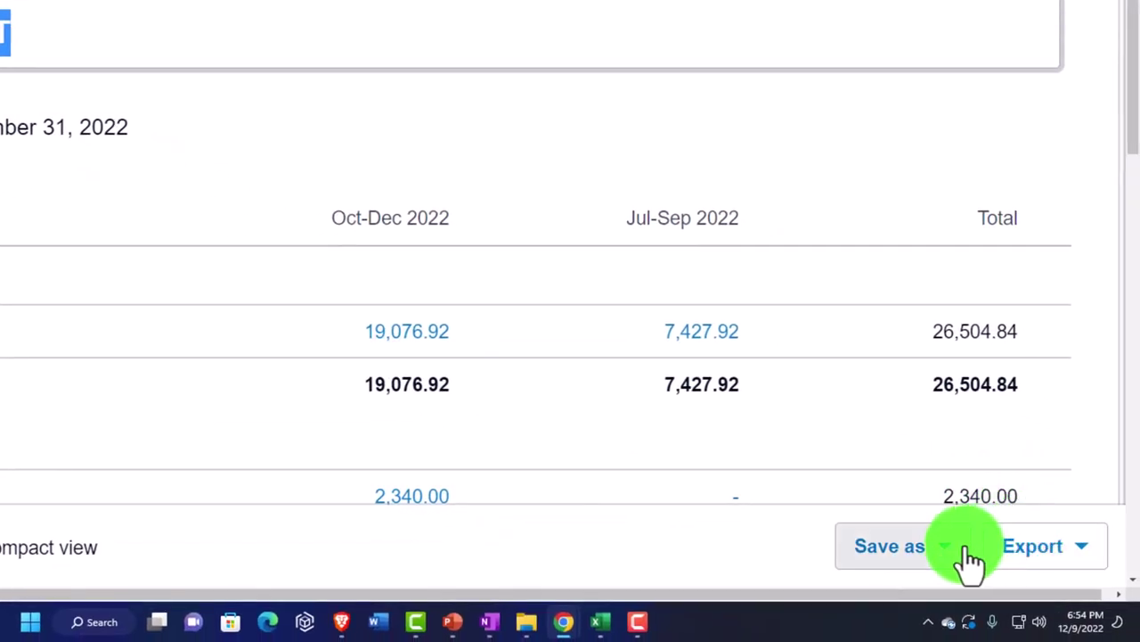
{"action": "left_click", "coordinate": [966, 551]}
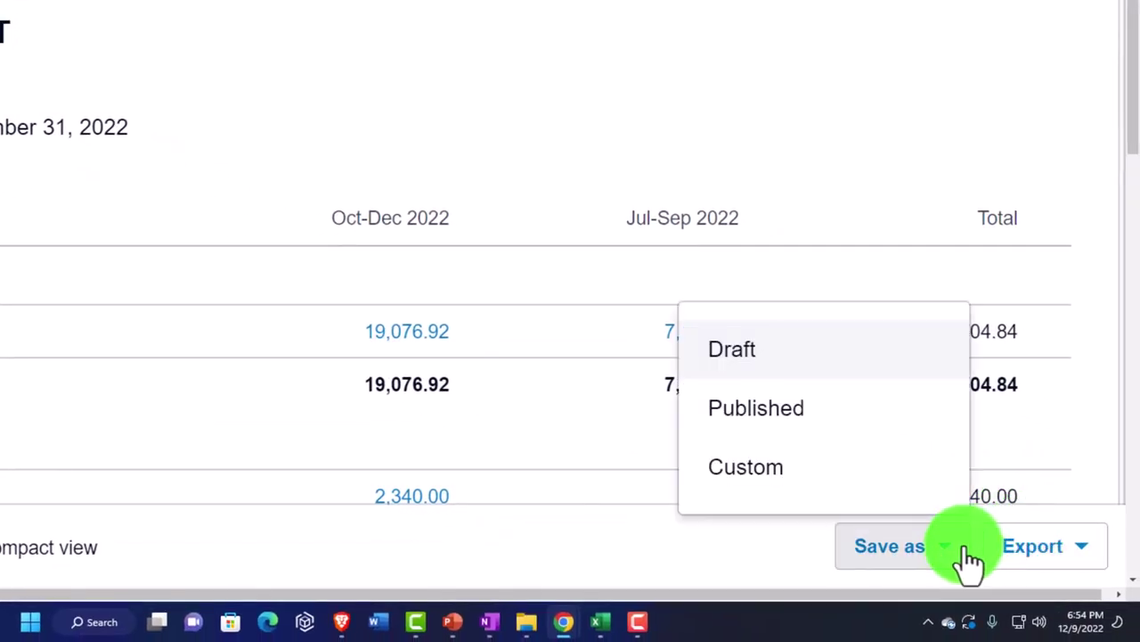
{"action": "left_click", "coordinate": [825, 486]}
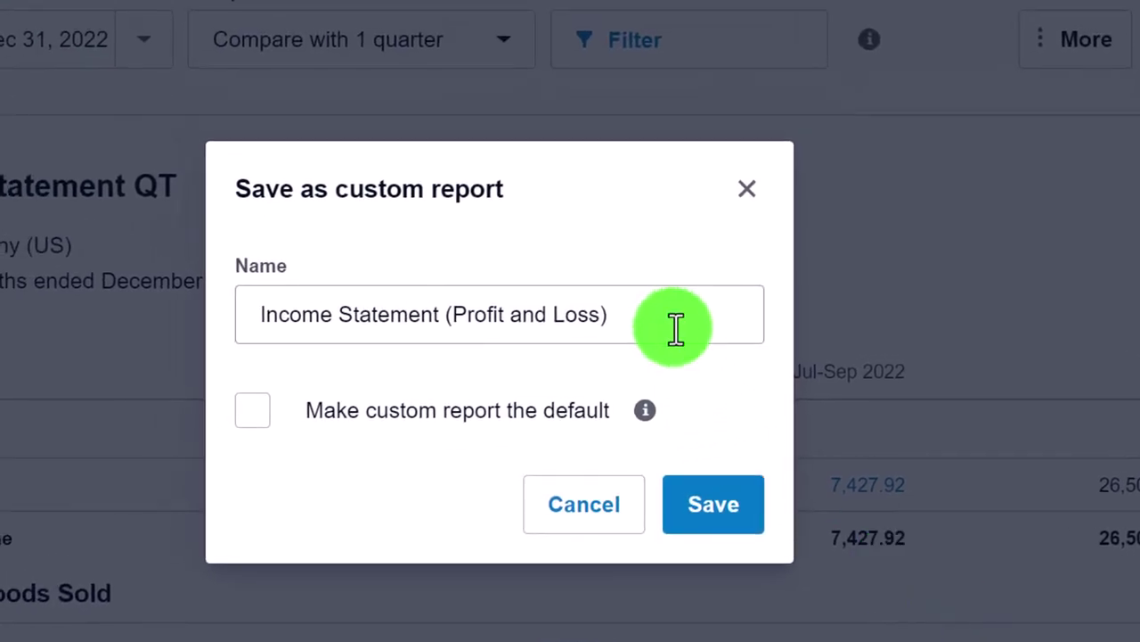
{"action": "left_click_drag", "start_coordinate": [676, 329], "coordinate": [202, 301]}
{"action": "type", "text": "Income Statement QT"}
{"action": "left_click", "coordinate": [726, 512]}
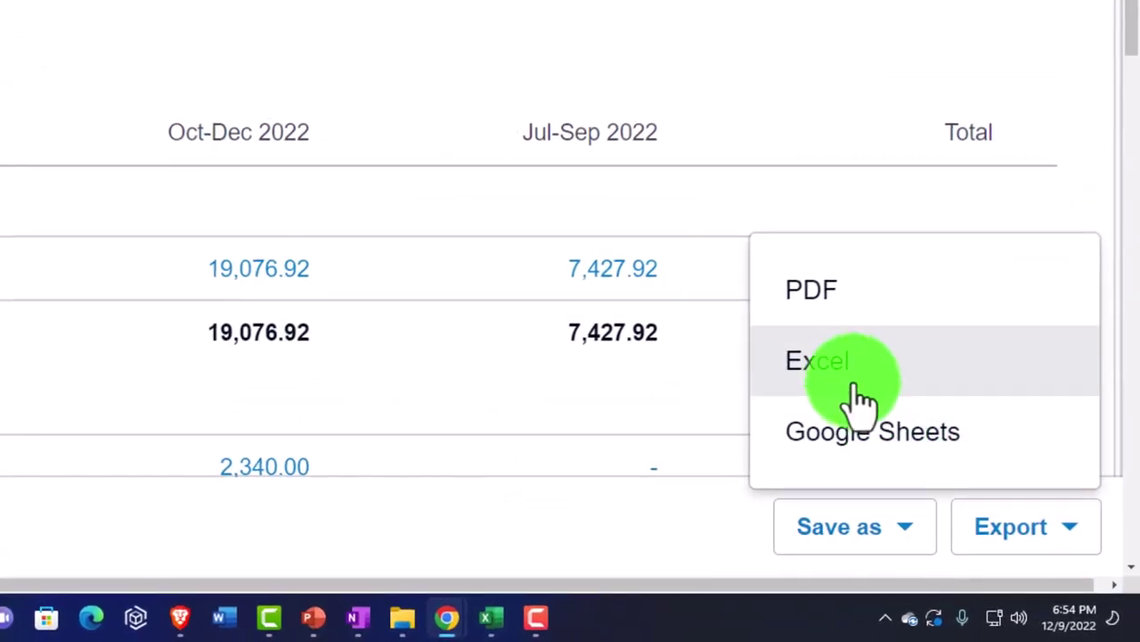
Export the quarterly income statement to Excel, open the downloaded workbook, and enable editing.
{"action": "left_click", "coordinate": [845, 381]}
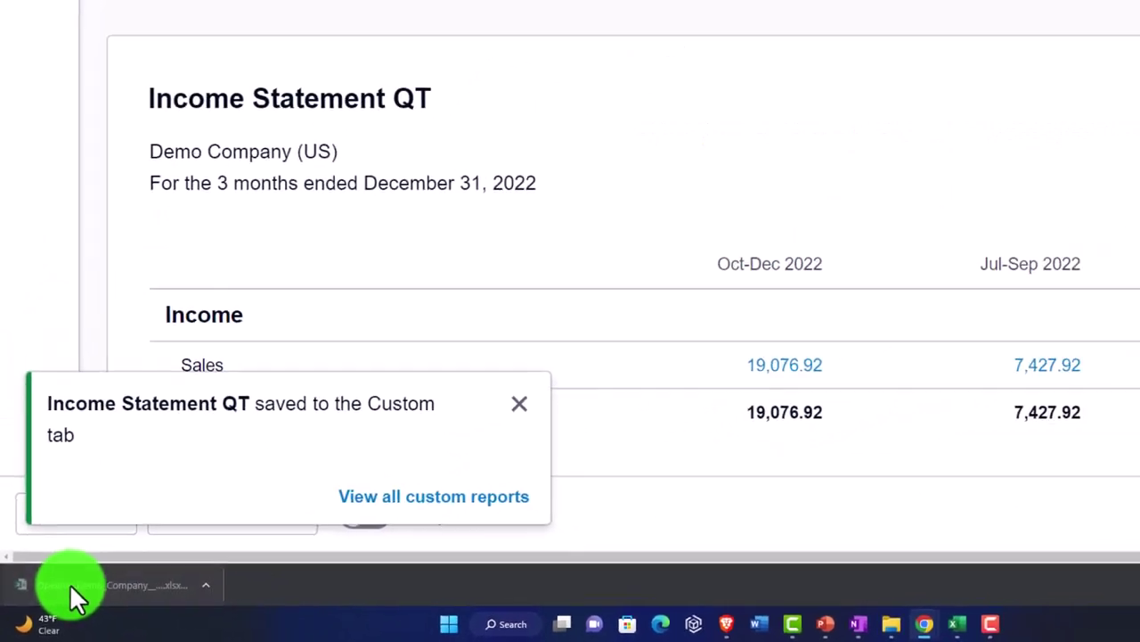
{"action": "left_click", "coordinate": [70, 583]}
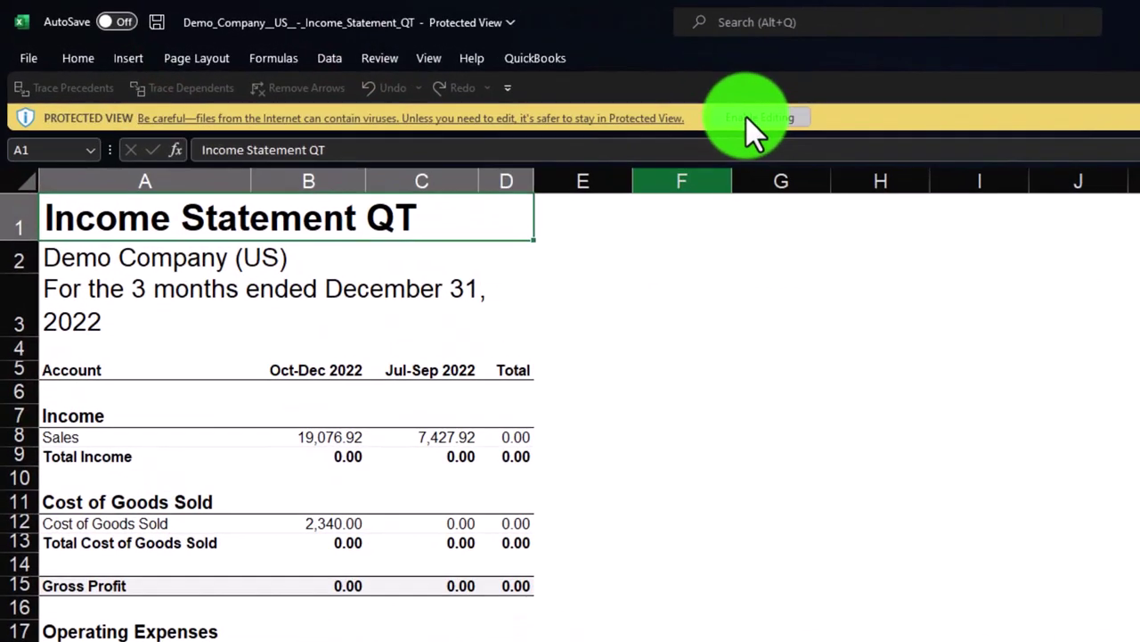
{"action": "left_click", "coordinate": [488, 76]}
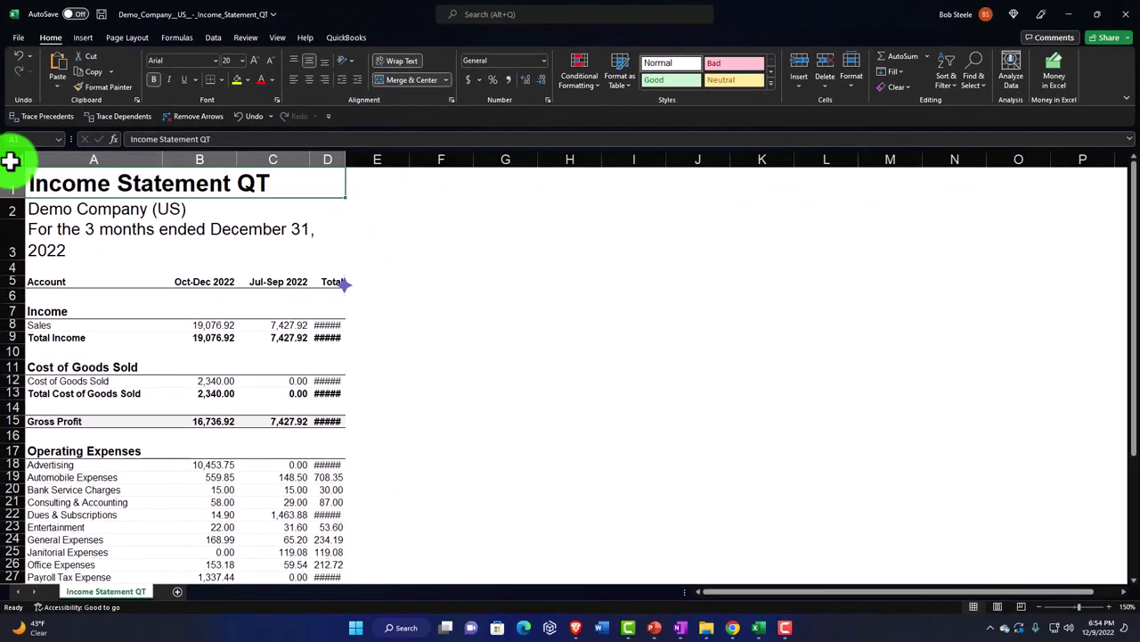
Copy the entire Income Statement QT worksheet and return to the Reports workbook.
{"action": "left_click", "coordinate": [11, 160]}
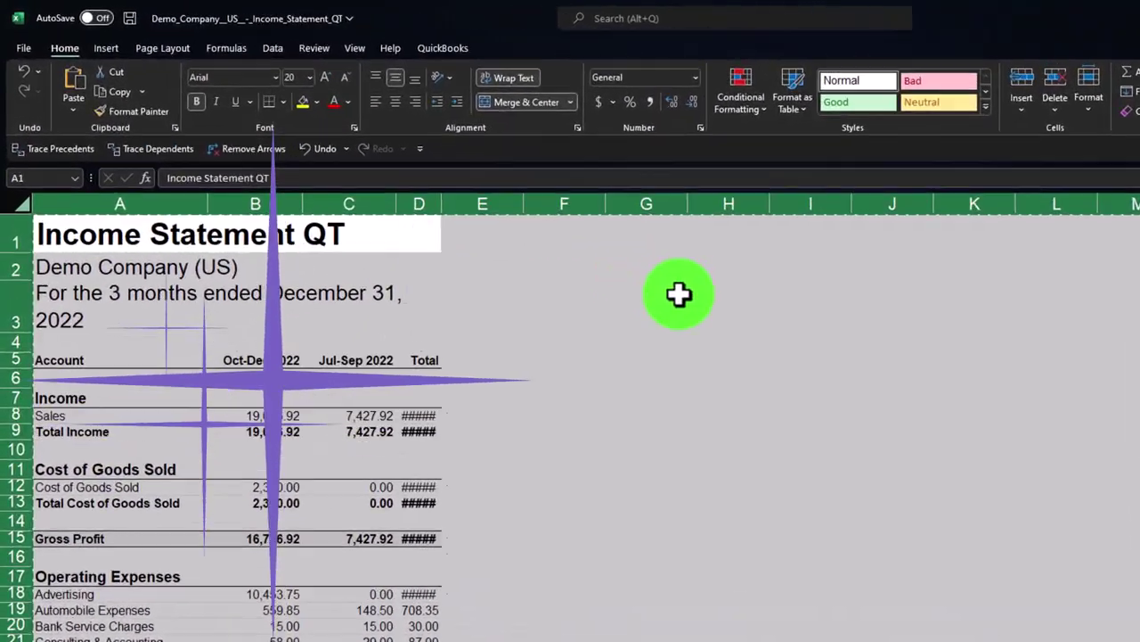
{"action": "right_click", "coordinate": [546, 235]}
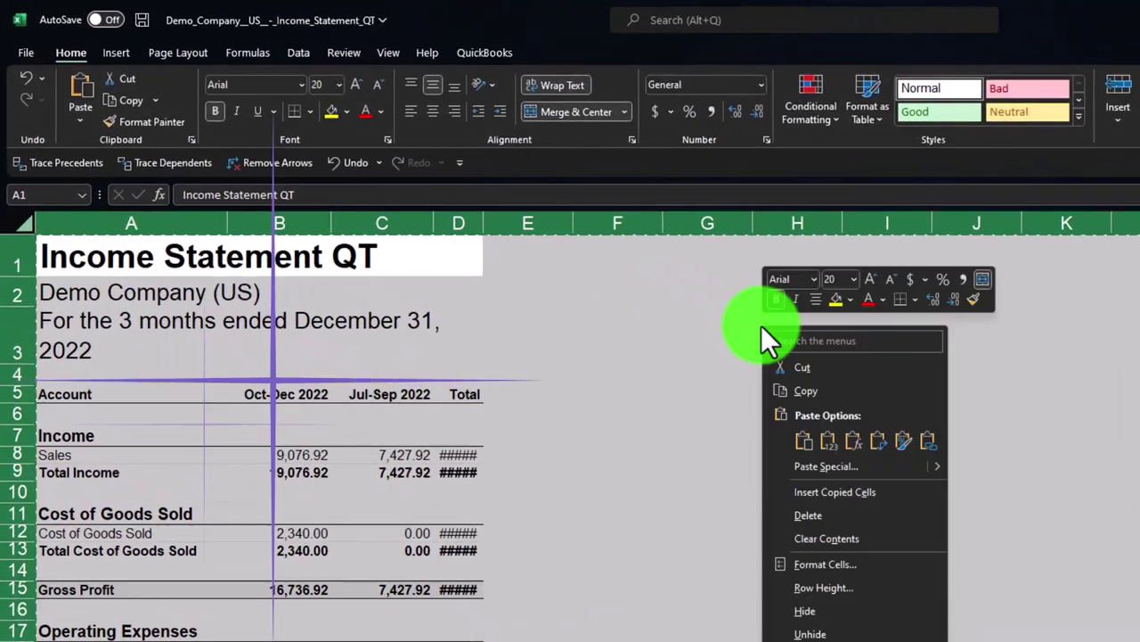
{"action": "left_click", "coordinate": [796, 389]}
{"action": "left_click", "coordinate": [1067, 14]}
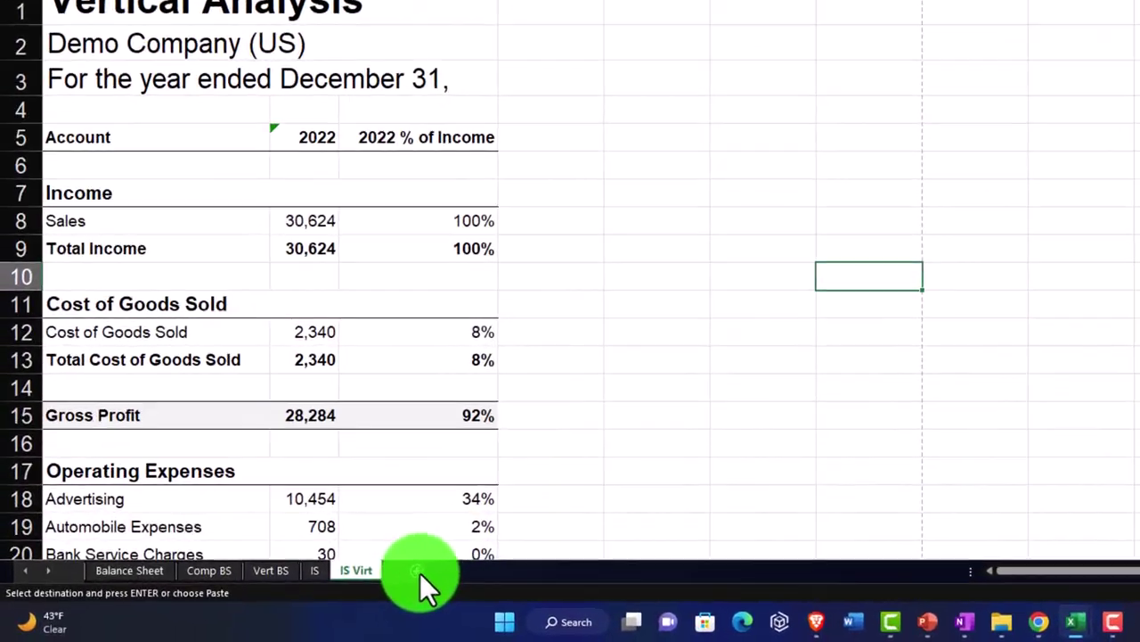
Add a new worksheet after IS Virt in the Reports workbook and name it IS QT.
{"action": "left_click", "coordinate": [444, 570]}
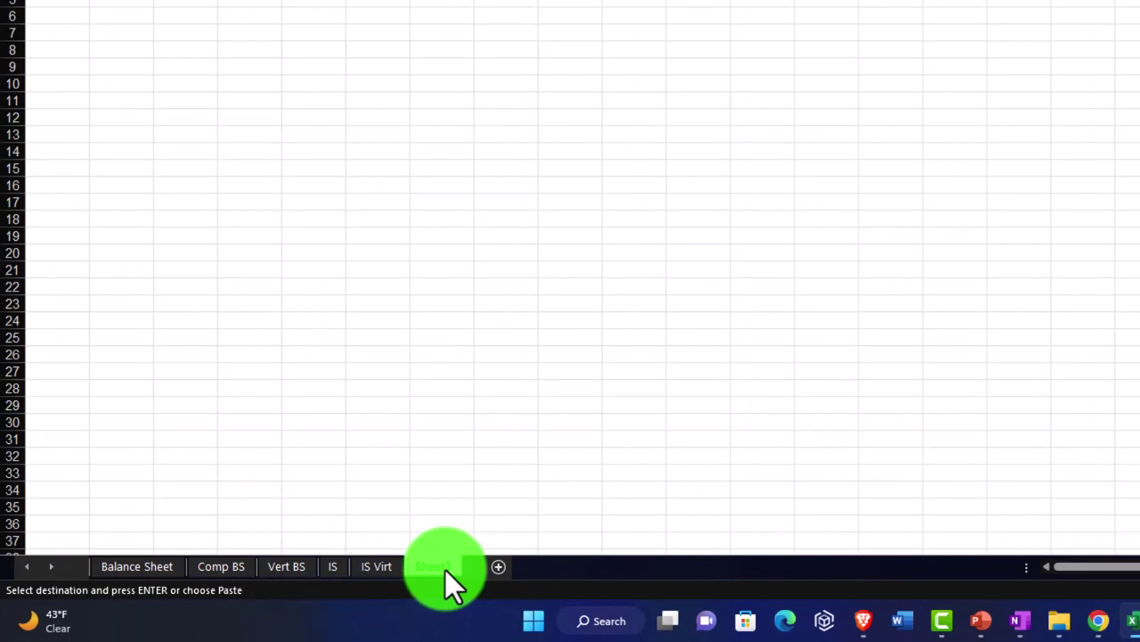
{"action": "double_click", "coordinate": [453, 563]}
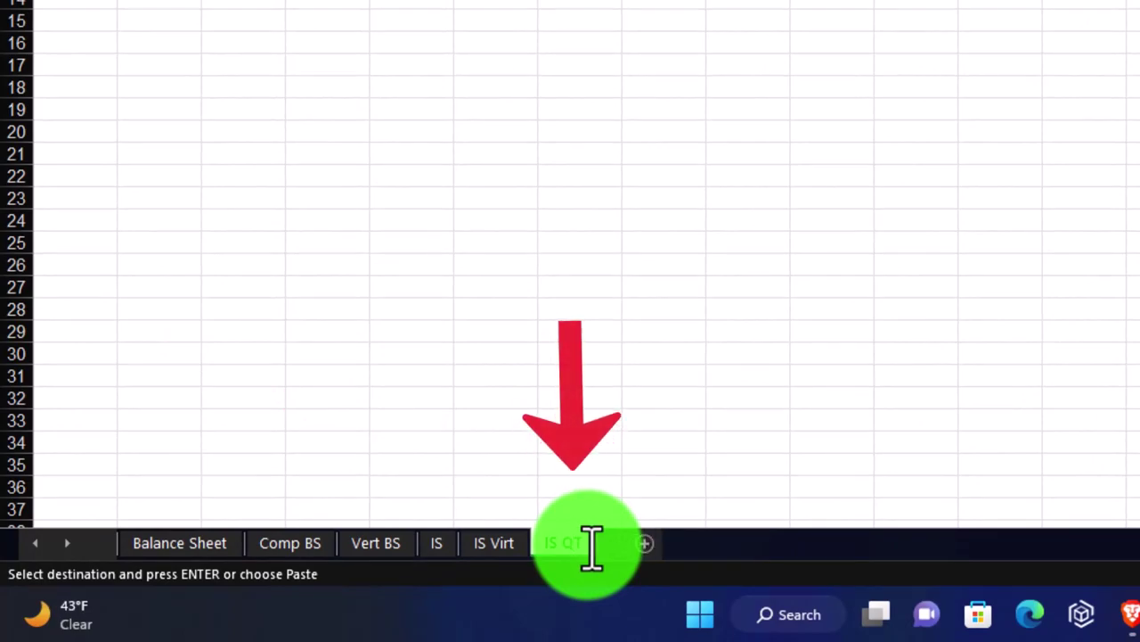
{"action": "type", "text": "IS QT"}
{"action": "left_click", "coordinate": [597, 211]}
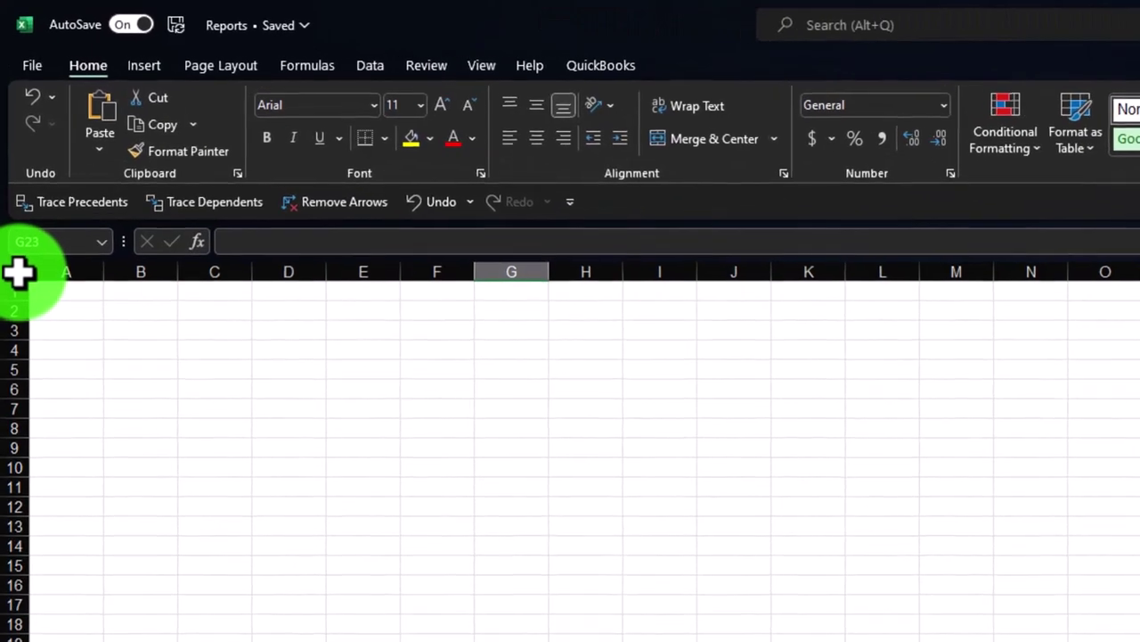
Paste the copied quarterly income statement over the whole IS QT sheet, starting at cell A1.
{"action": "left_click", "coordinate": [20, 272]}
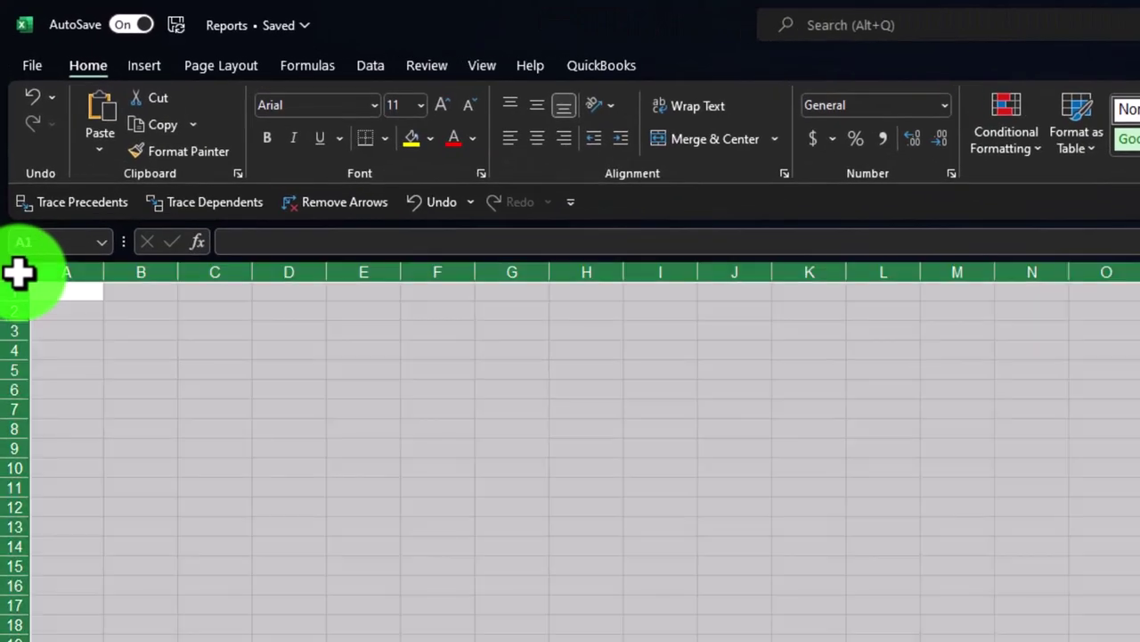
{"action": "right_click", "coordinate": [305, 398]}
{"action": "left_click", "coordinate": [352, 540]}
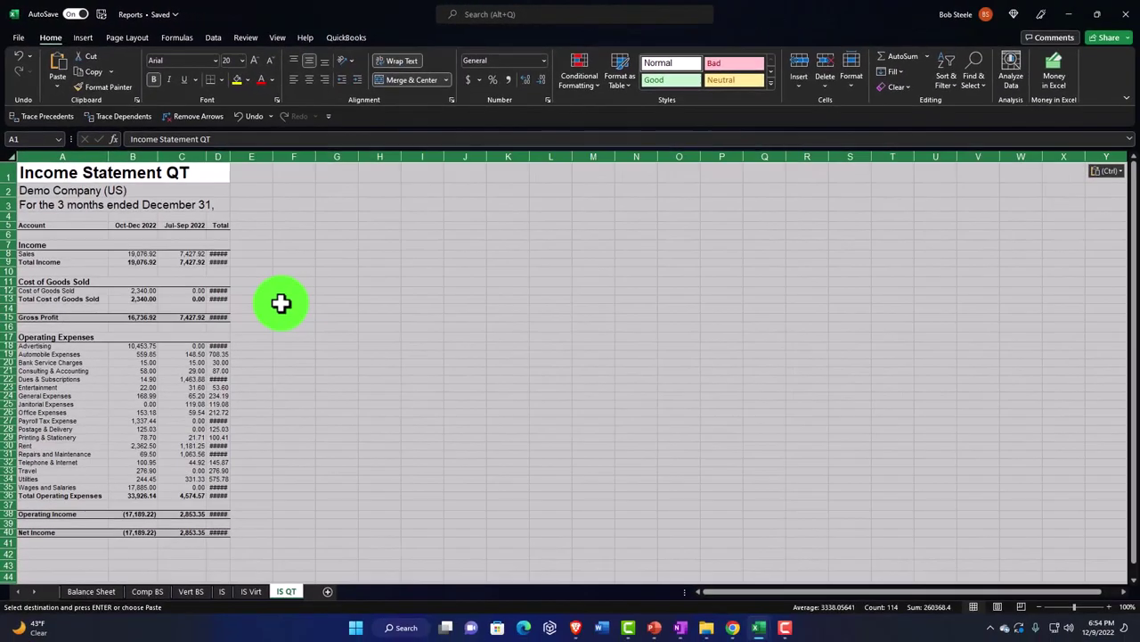
{"action": "left_click", "coordinate": [280, 301]}
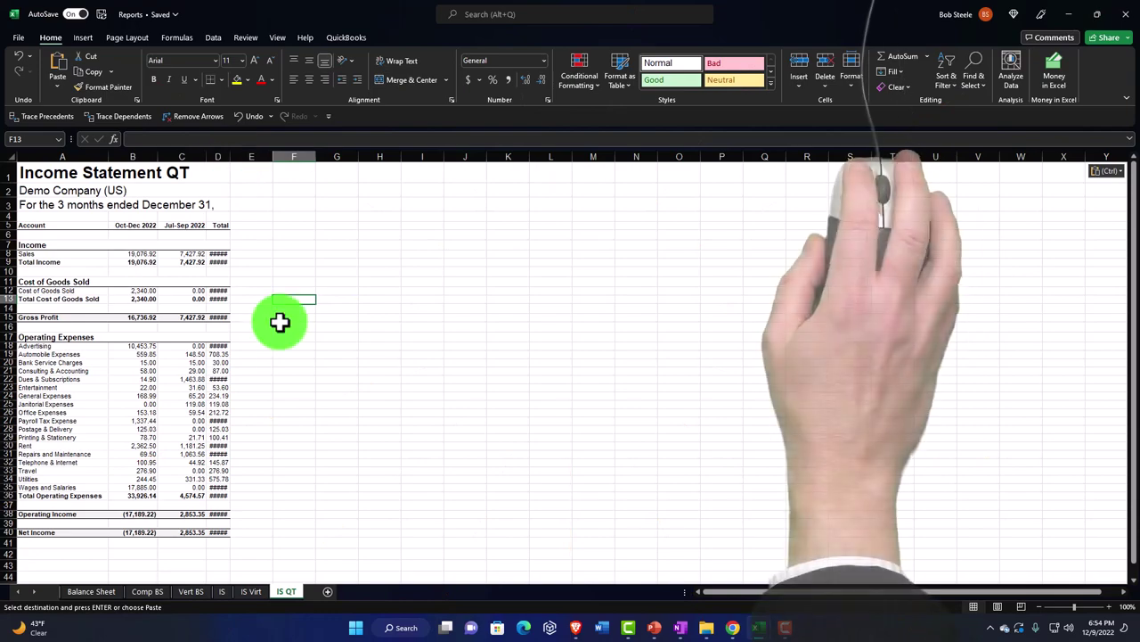
Widen column D on the IS QT sheet enough to fit the Total amounts.
{"action": "scroll", "coordinate": [309, 372], "scroll_direction": "up", "scroll_amount": 3}
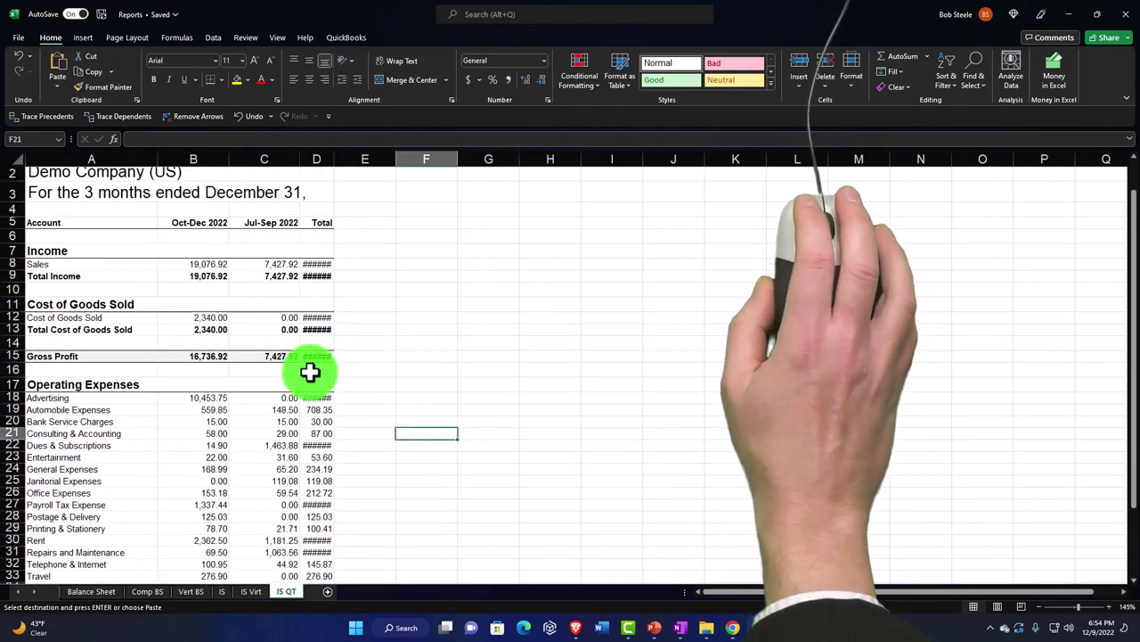
{"action": "left_click_drag", "start_coordinate": [333, 163], "coordinate": [341, 163]}
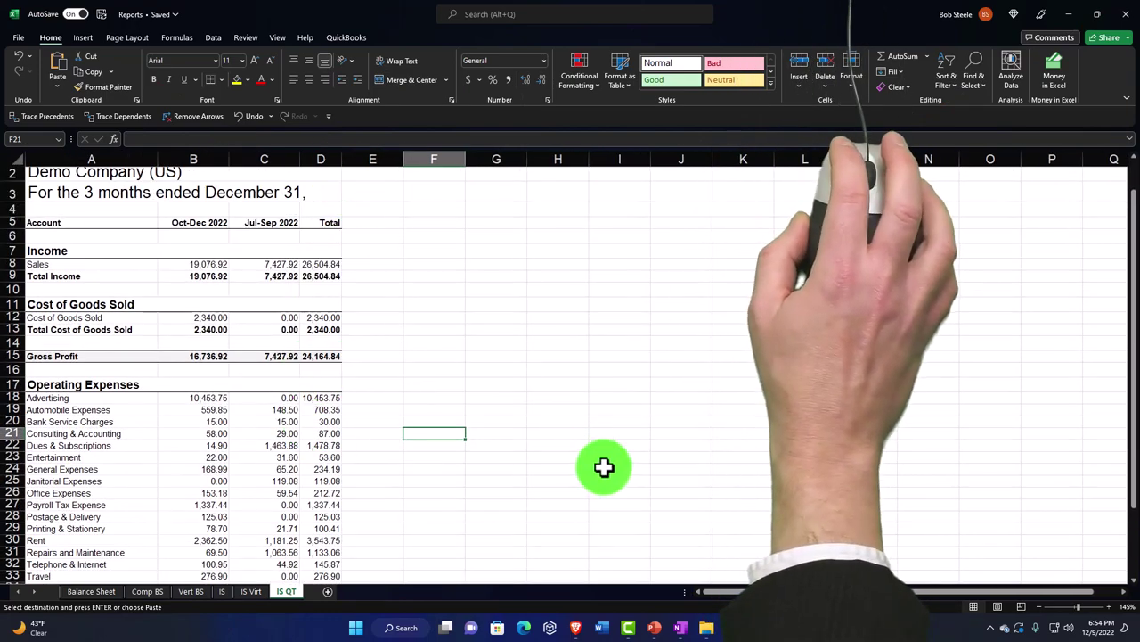
{"action": "left_click", "coordinate": [995, 608]}
{"action": "left_click", "coordinate": [973, 608]}
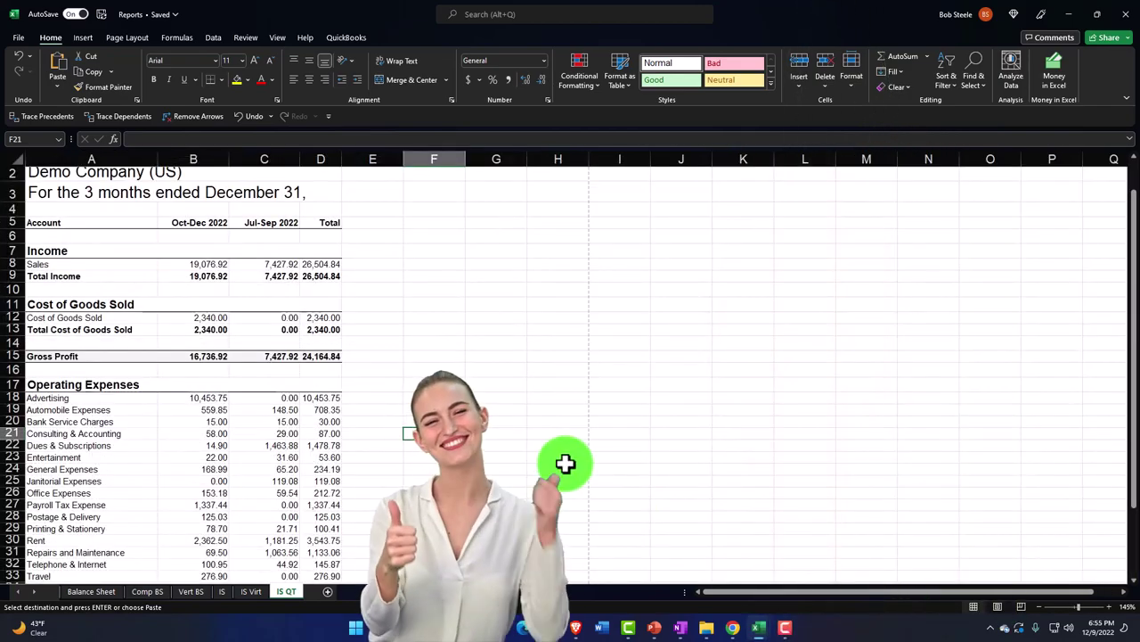
{"action": "scroll", "coordinate": [560, 467], "scroll_direction": "up", "scroll_amount": 1}
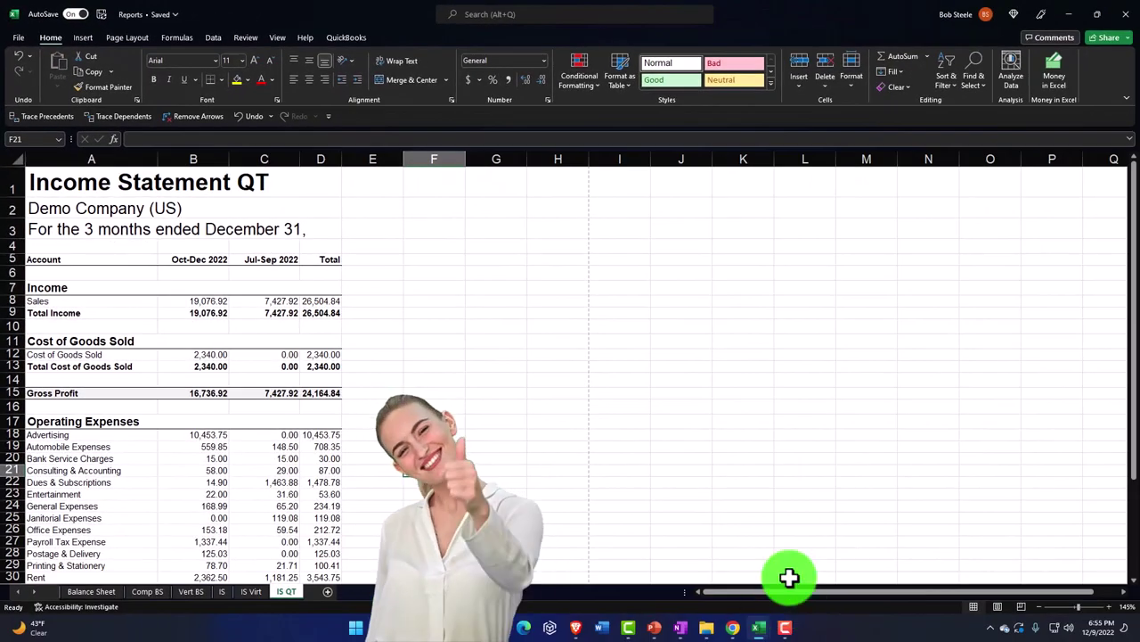
Return to Xero in Chrome, duplicate the fiscal-year Income Statement (Profit and Loss) browser tab, and move the copy after the Income Statement QT tab.
{"action": "mouse_move", "coordinate": [766, 631]}
{"action": "left_click", "coordinate": [770, 588]}
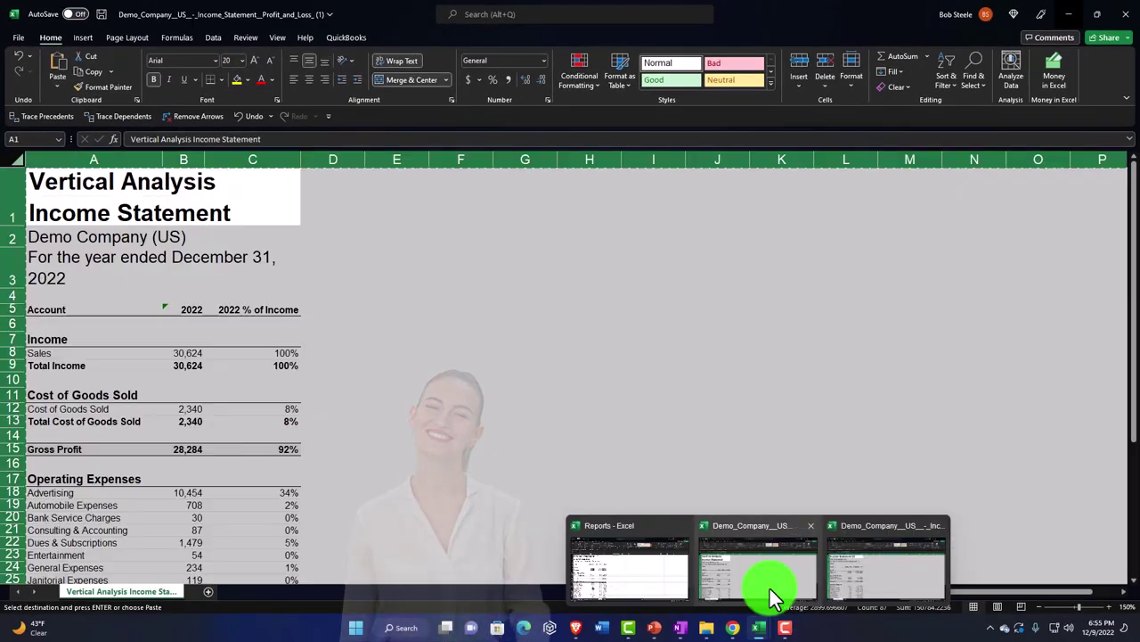
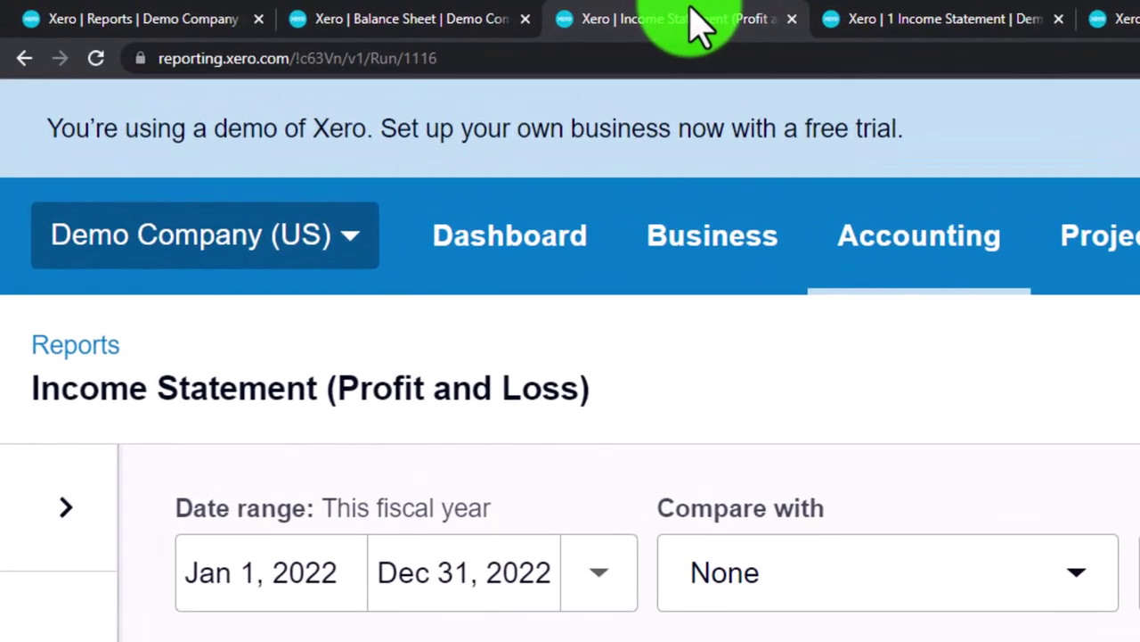
{"action": "right_click", "coordinate": [373, 13]}
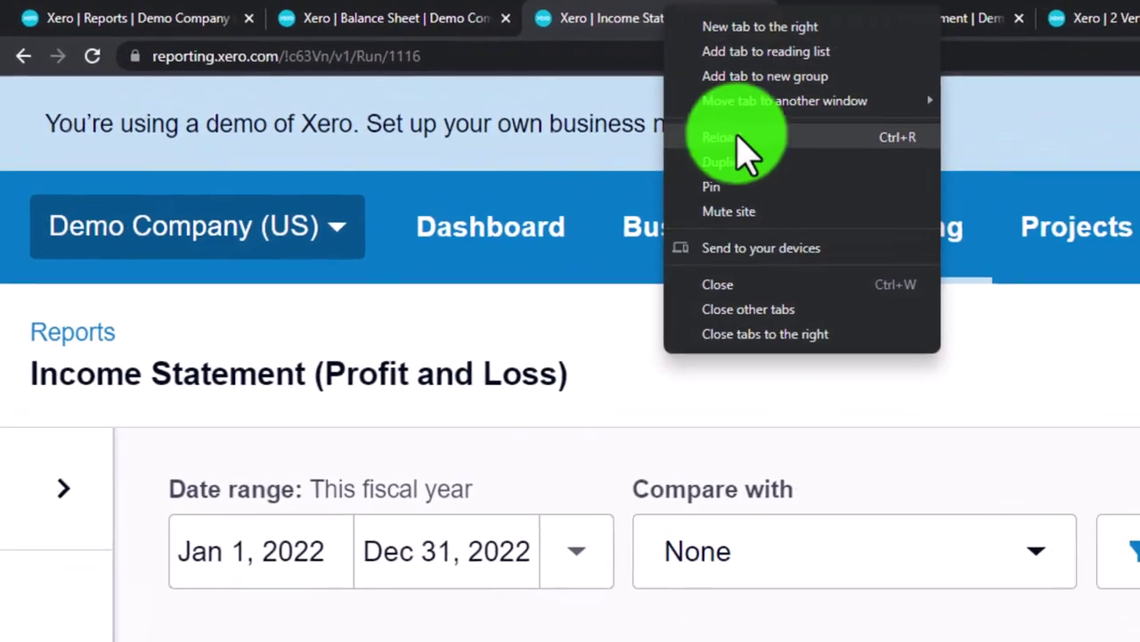
{"action": "left_click", "coordinate": [757, 167]}
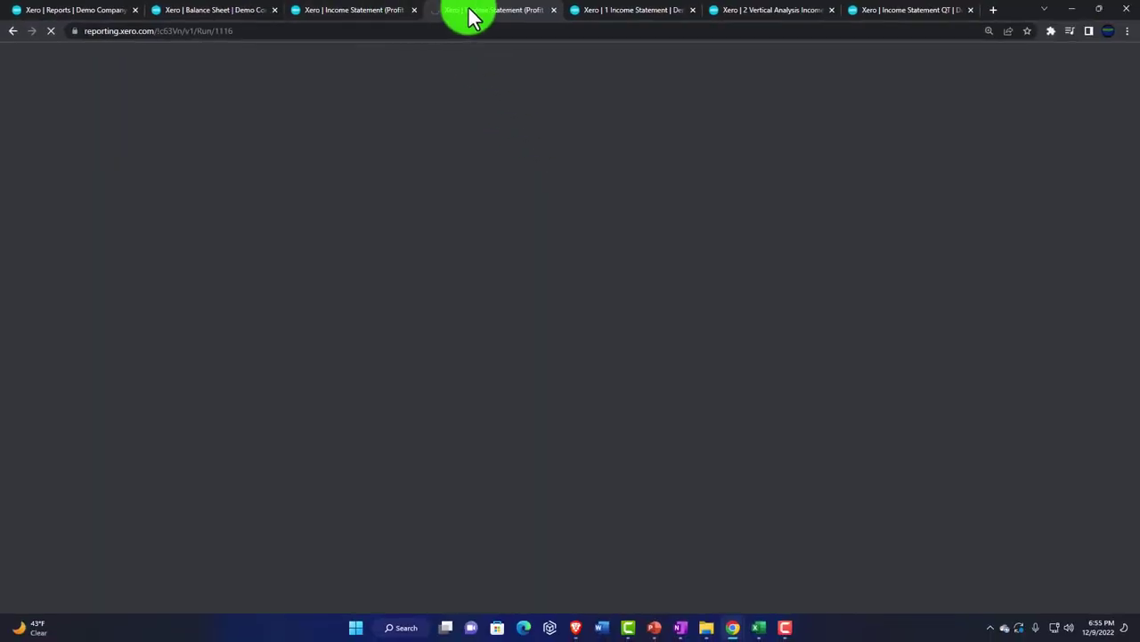
{"action": "left_click_drag", "start_coordinate": [472, 18], "coordinate": [861, 24]}
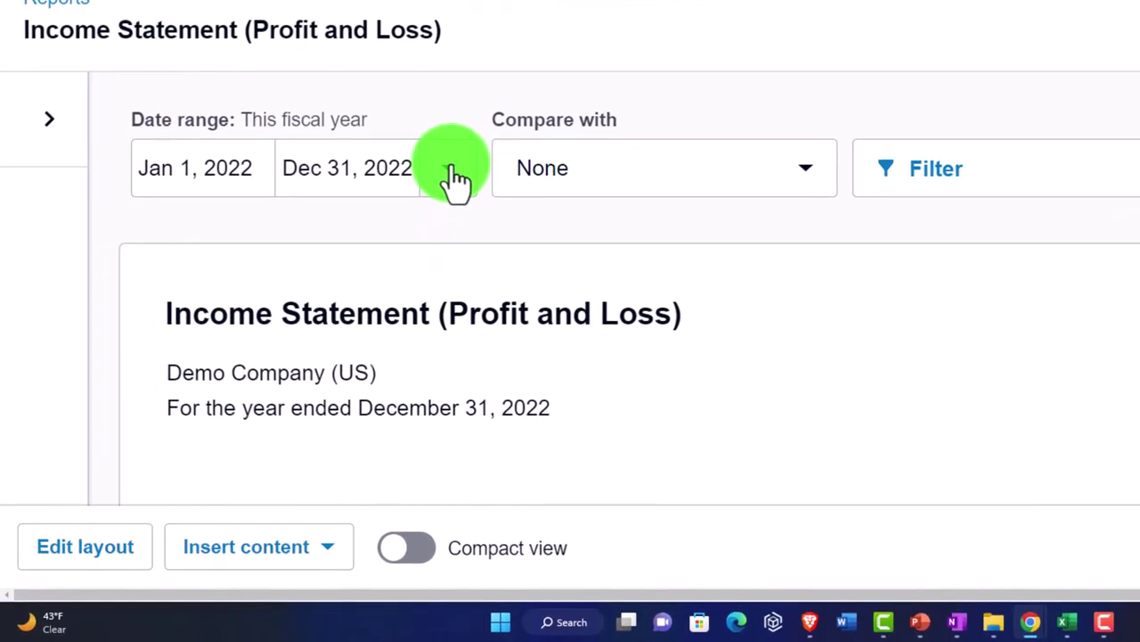
Set the duplicated income statement's date range to This quarter, compare it with 1 quarter, and update the report.
{"action": "left_click", "coordinate": [450, 174]}
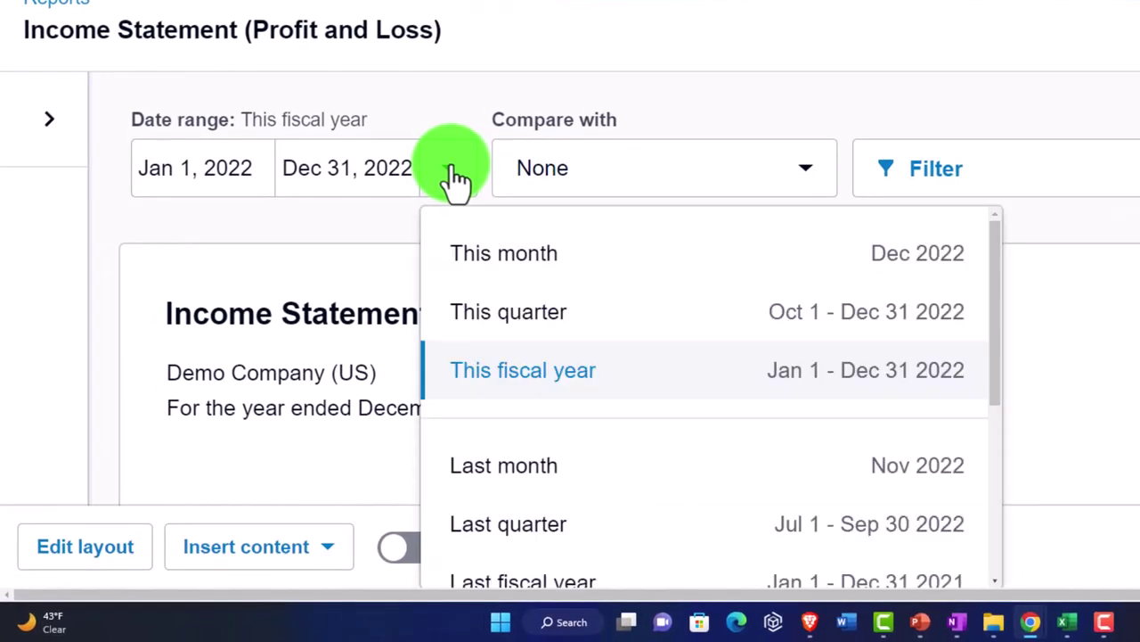
{"action": "left_click", "coordinate": [470, 311]}
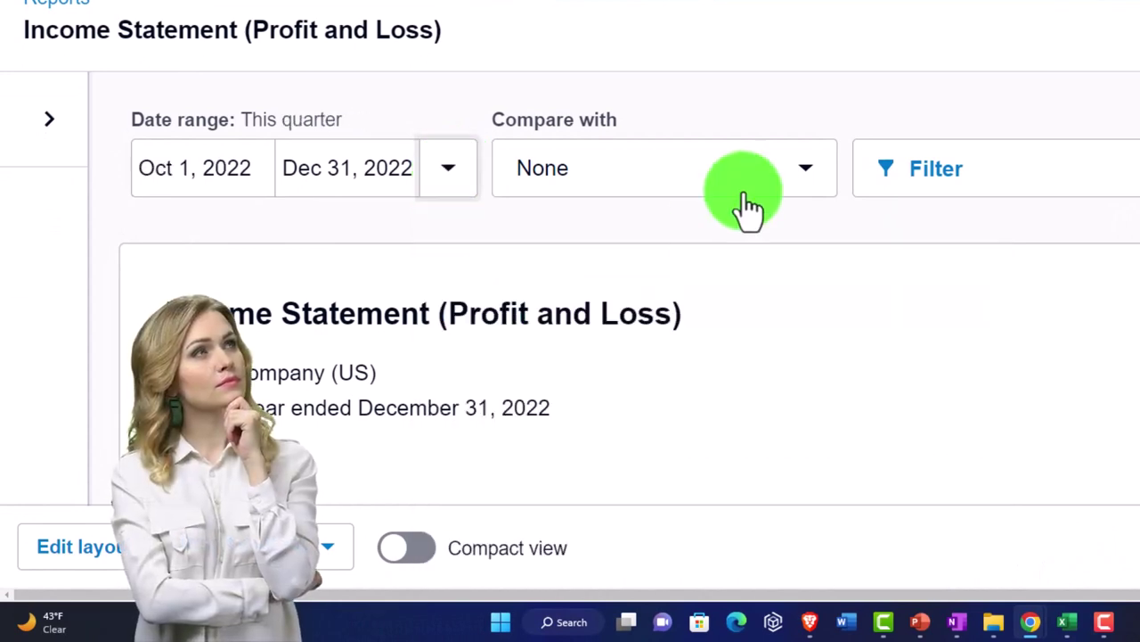
{"action": "left_click", "coordinate": [749, 191]}
{"action": "left_click", "coordinate": [636, 365]}
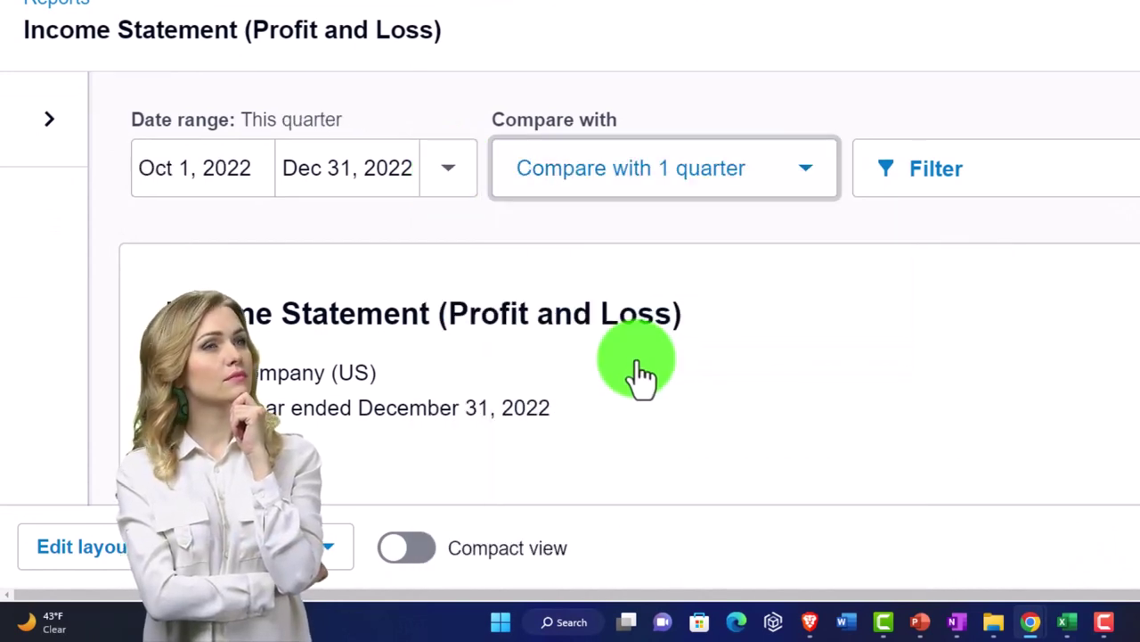
{"action": "left_click", "coordinate": [1033, 303]}
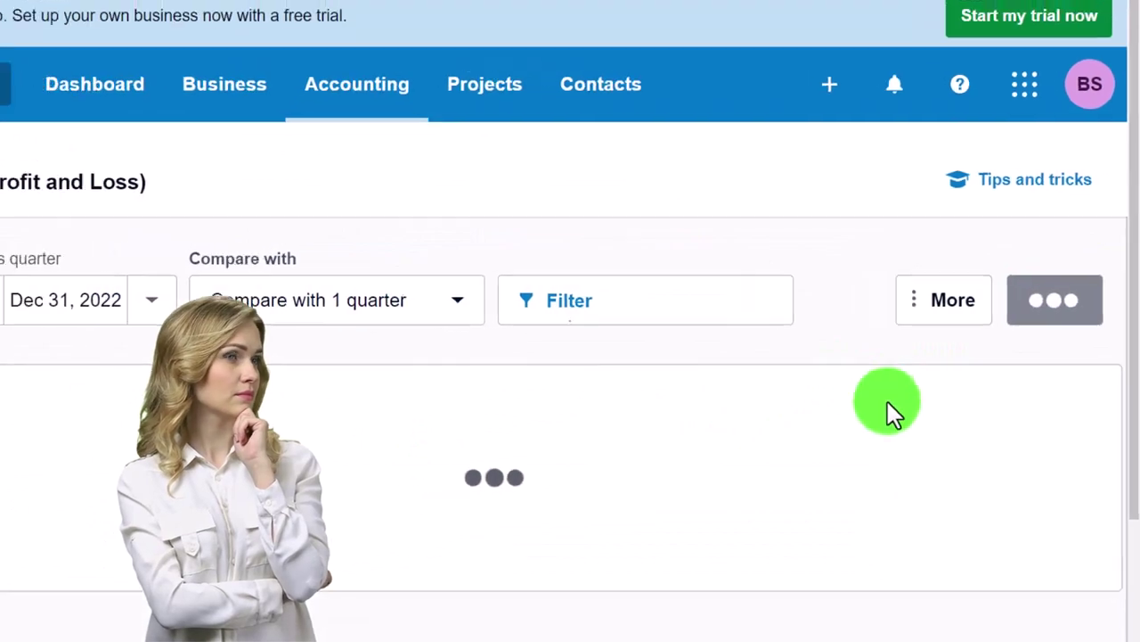
Open the quarterly comparison income statement's layout for editing and discard the unsaved layout changes.
{"action": "scroll", "coordinate": [887, 401], "scroll_direction": "down", "scroll_amount": 3}
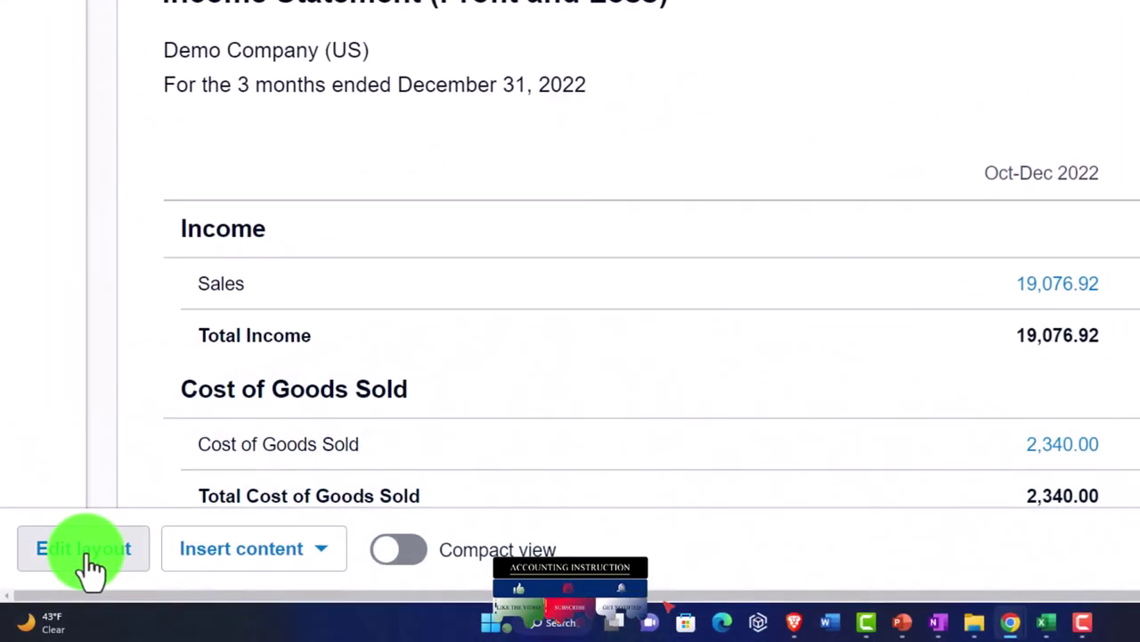
{"action": "left_click", "coordinate": [89, 563]}
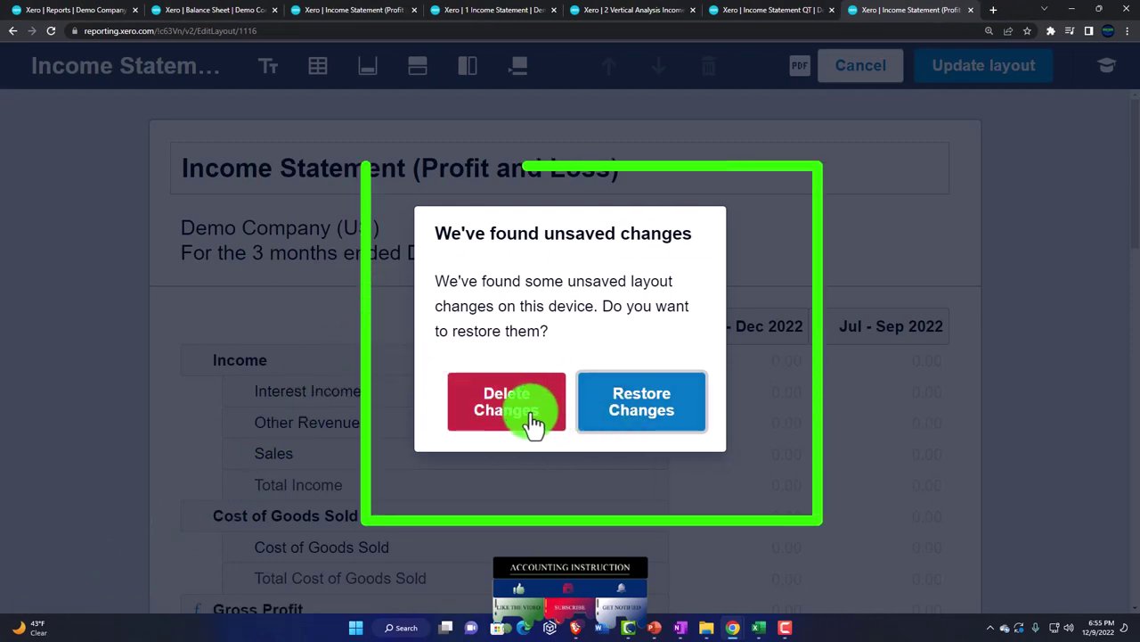
{"action": "left_click", "coordinate": [525, 428]}
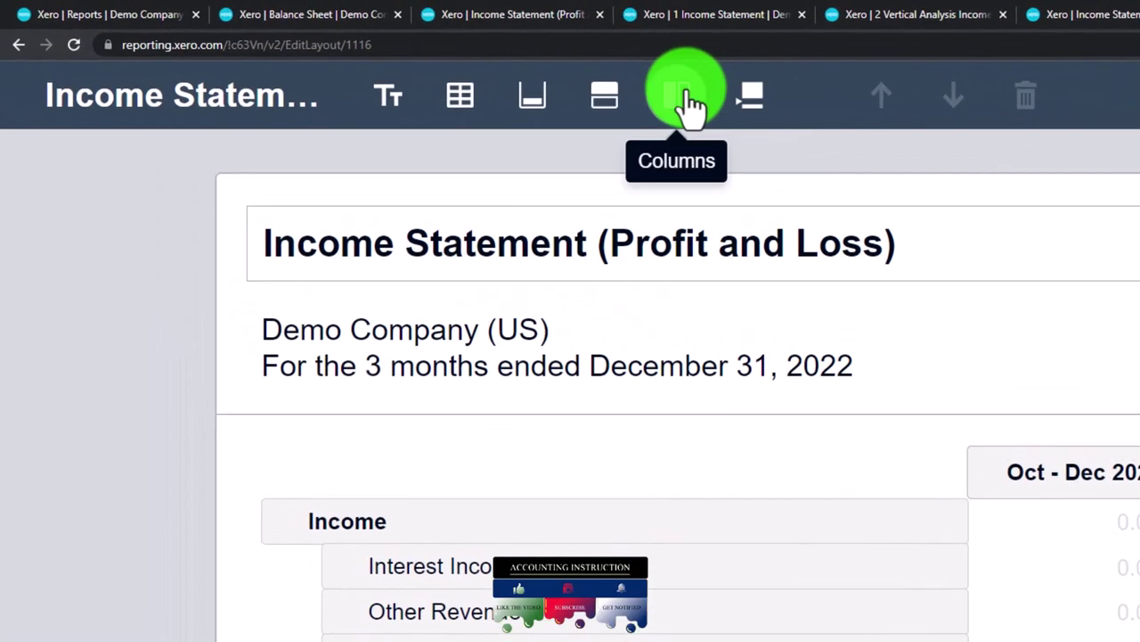
Add a formula column headed Difference that subtracts Jul - Sep 2022 from Oct - Dec 2022.
{"action": "left_click", "coordinate": [686, 96]}
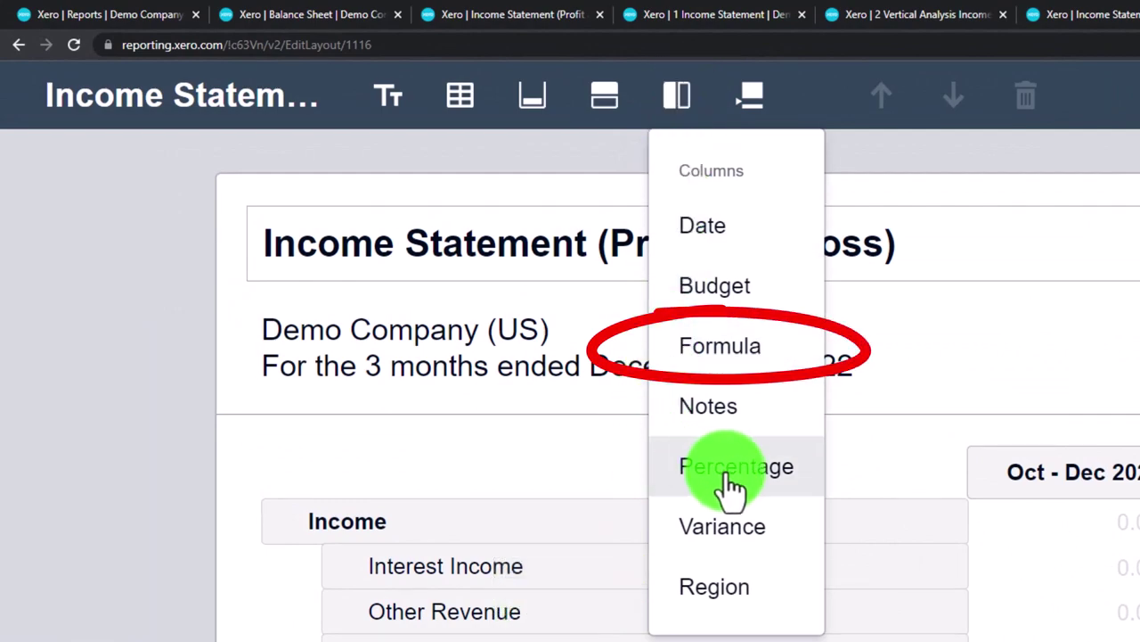
{"action": "left_click", "coordinate": [724, 352]}
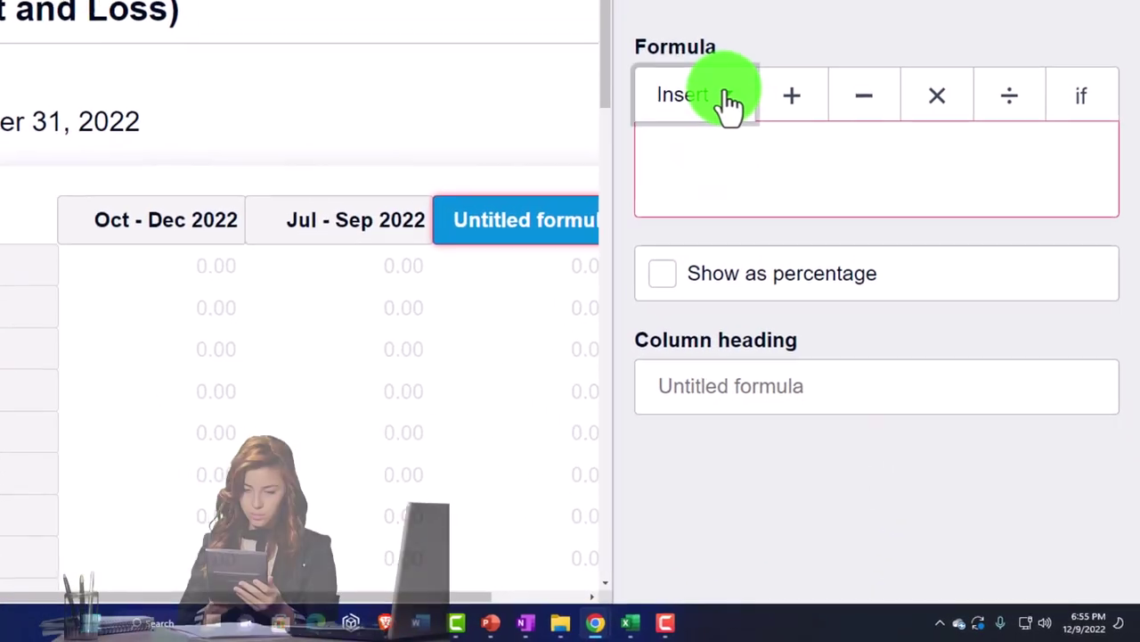
{"action": "left_click", "coordinate": [995, 232]}
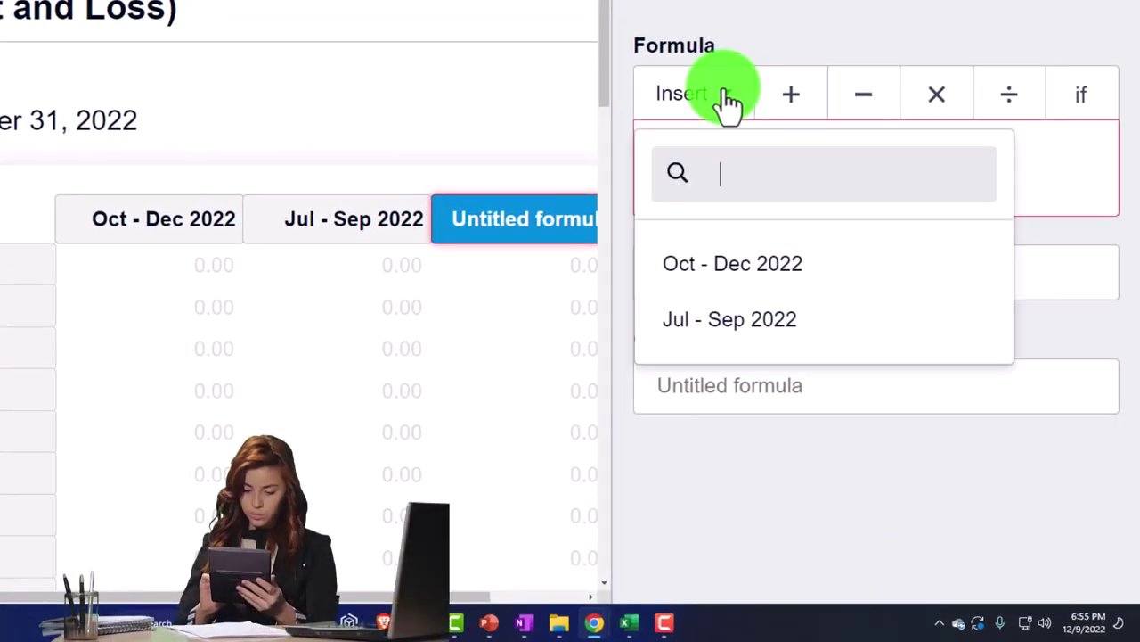
{"action": "left_click", "coordinate": [728, 266]}
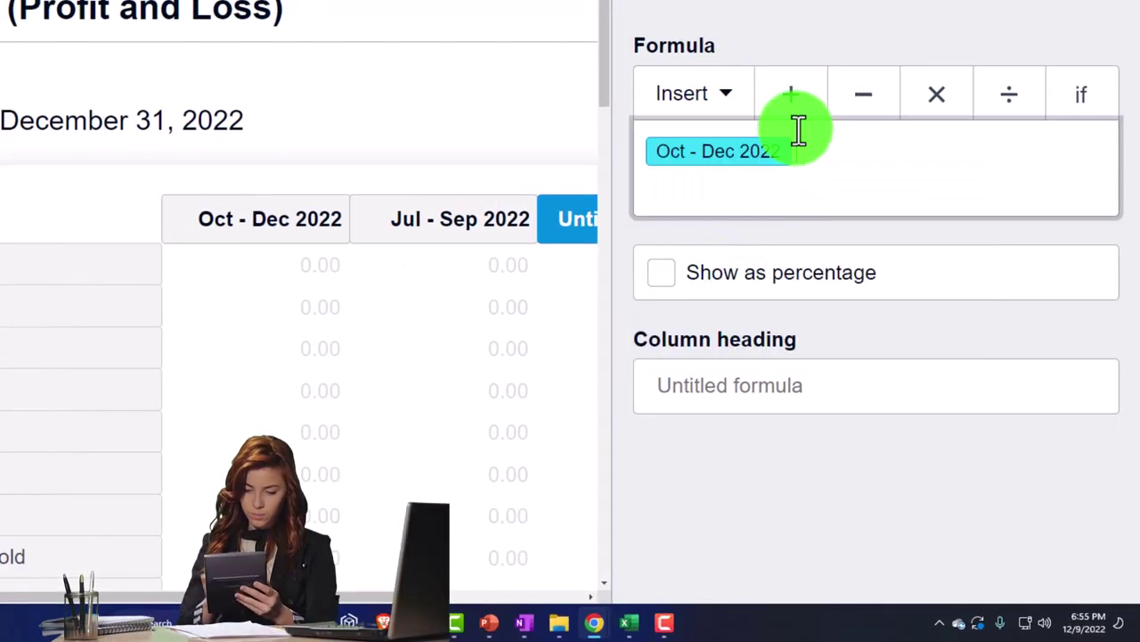
{"action": "left_click", "coordinate": [853, 103]}
{"action": "left_click", "coordinate": [731, 105]}
{"action": "left_click", "coordinate": [757, 320]}
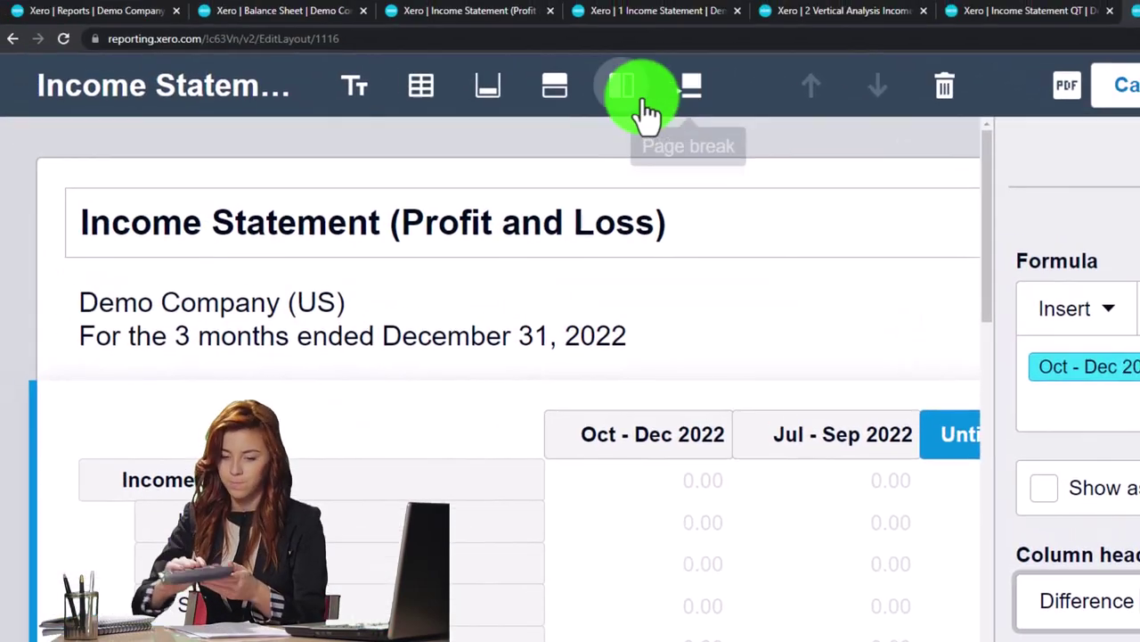
Add a formula column headed % Difference that divides Difference by Jul - Sep 2022, shown as a percentage, and update the layout.
{"action": "left_click", "coordinate": [631, 90]}
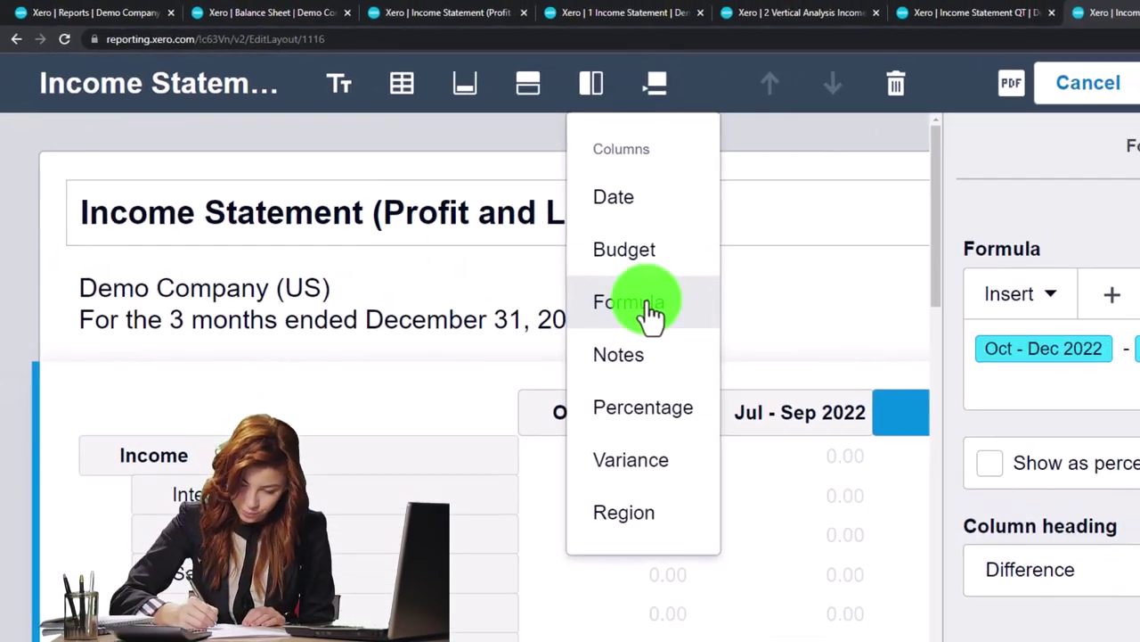
{"action": "left_click", "coordinate": [667, 320]}
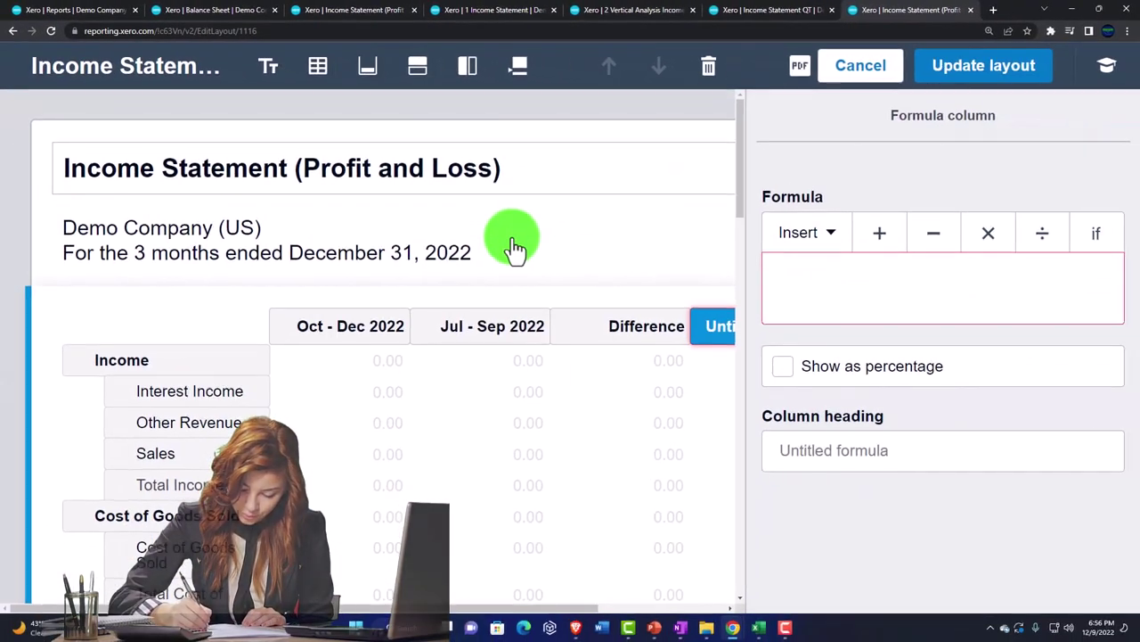
{"action": "left_click", "coordinate": [799, 299]}
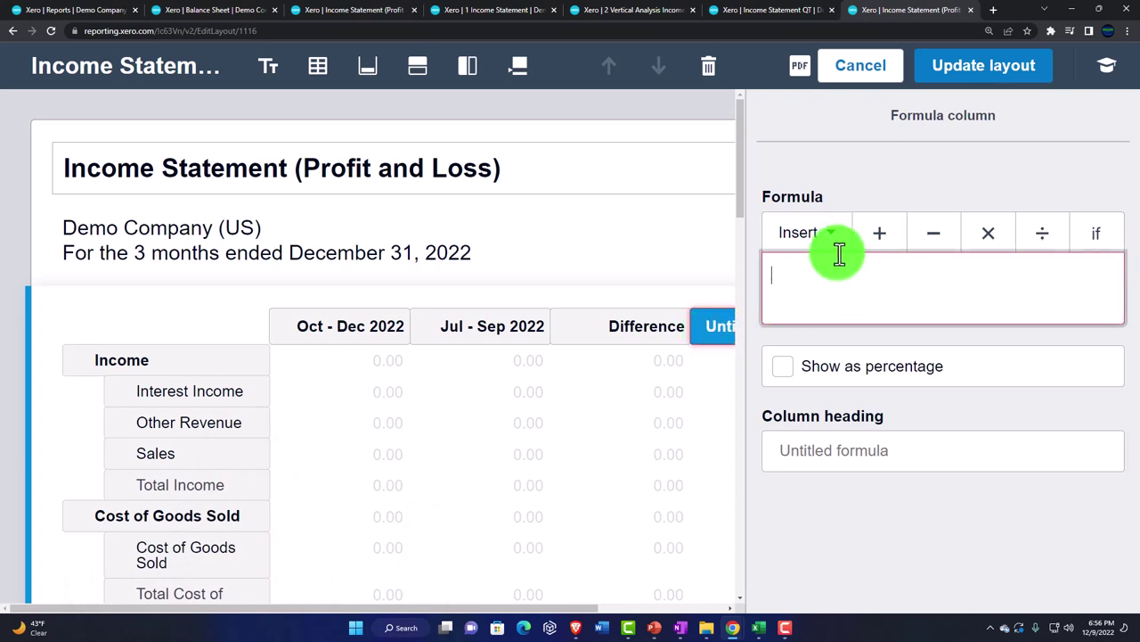
{"action": "left_click", "coordinate": [821, 235]}
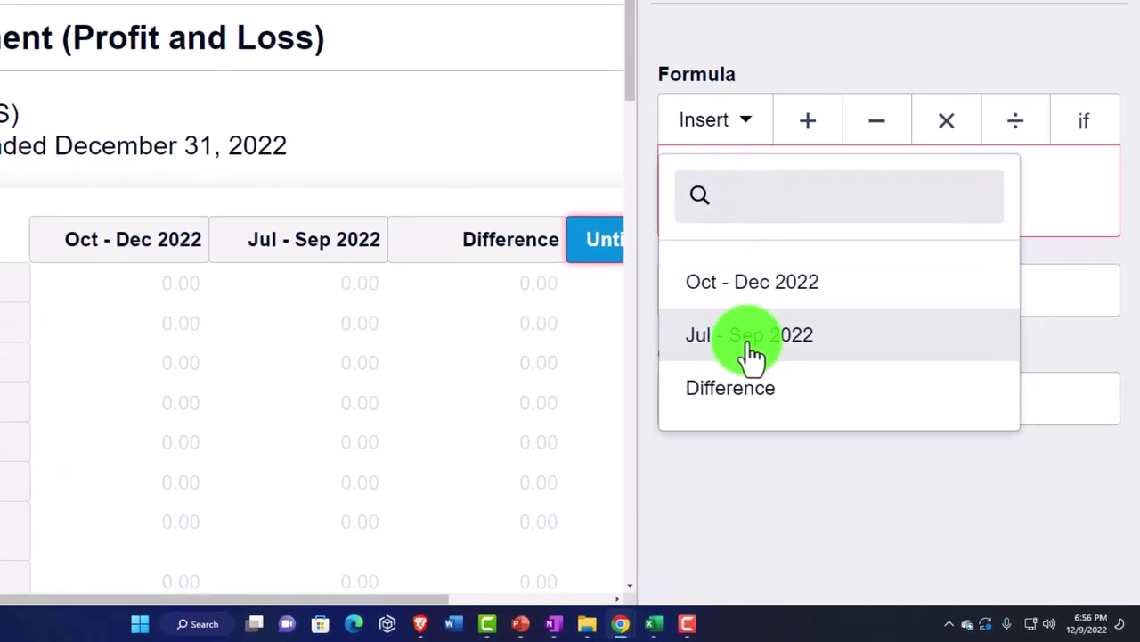
{"action": "left_click", "coordinate": [746, 386]}
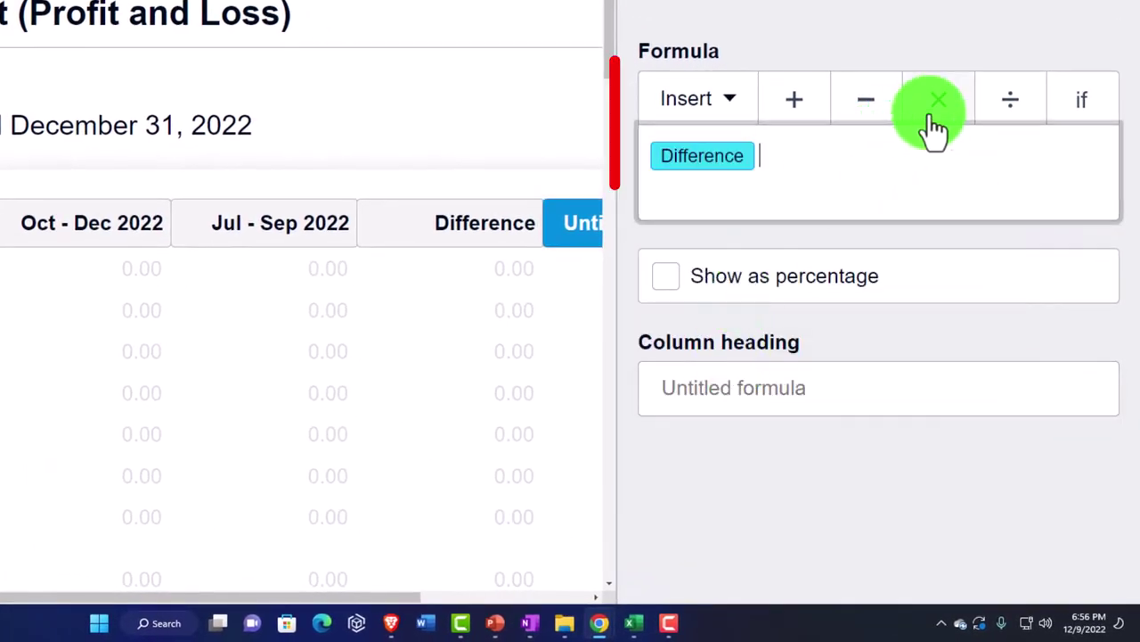
{"action": "left_click", "coordinate": [1007, 102]}
{"action": "left_click", "coordinate": [729, 101]}
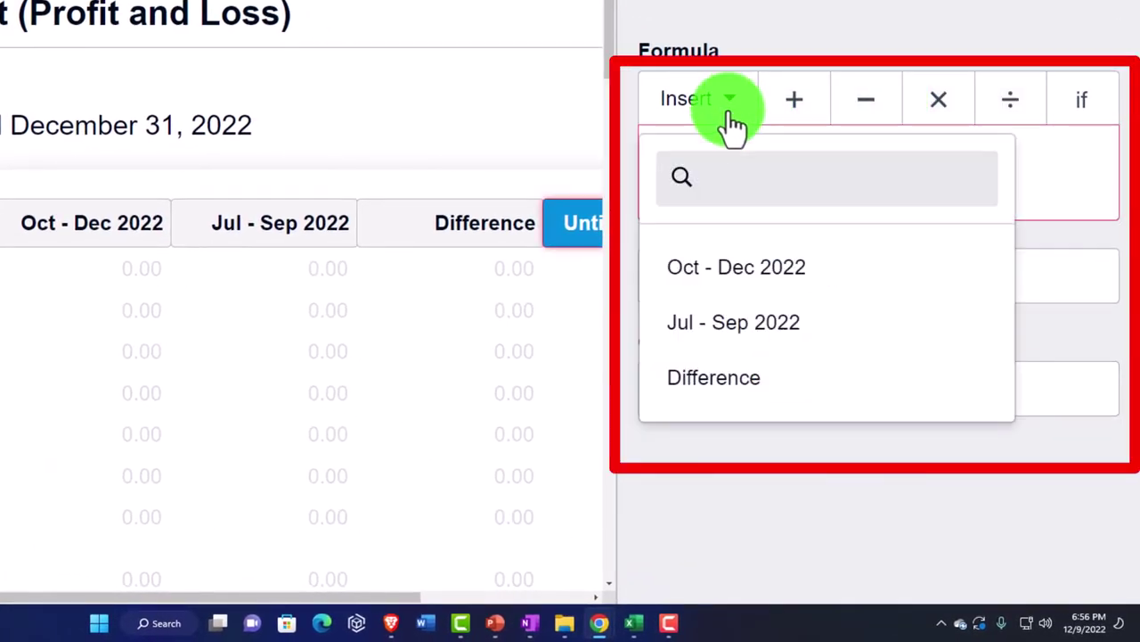
{"action": "left_click", "coordinate": [768, 336]}
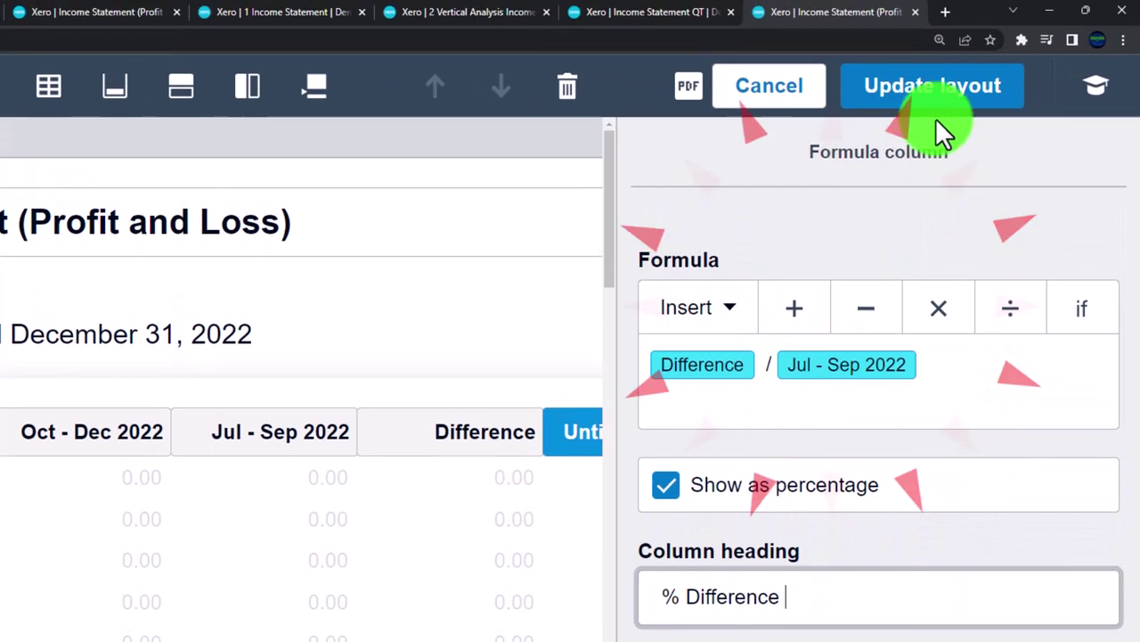
{"action": "left_click", "coordinate": [926, 93]}
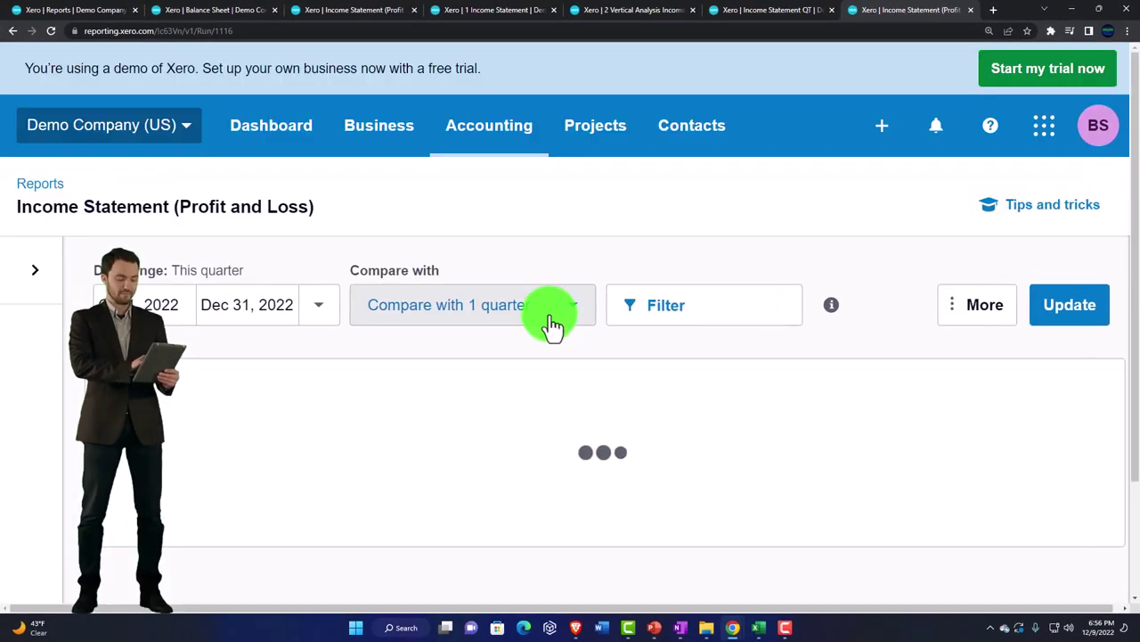
{"action": "scroll", "coordinate": [294, 374], "scroll_direction": "down", "scroll_amount": 2}
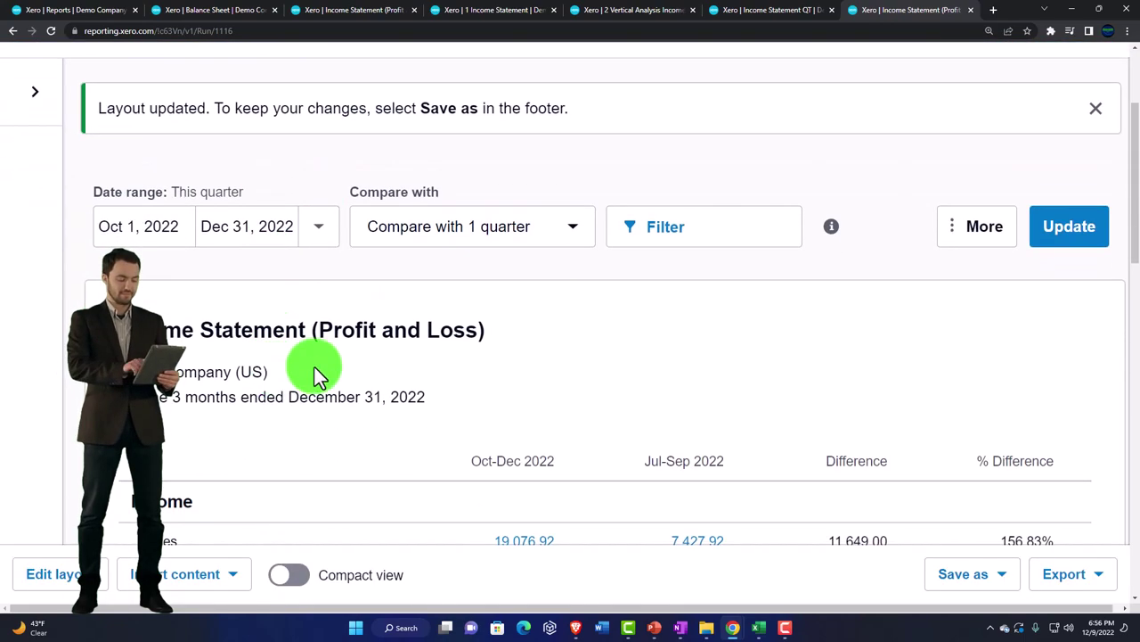
Turn off decimals in the report options and update the report.
{"action": "scroll", "coordinate": [445, 357], "scroll_direction": "up", "scroll_amount": 2}
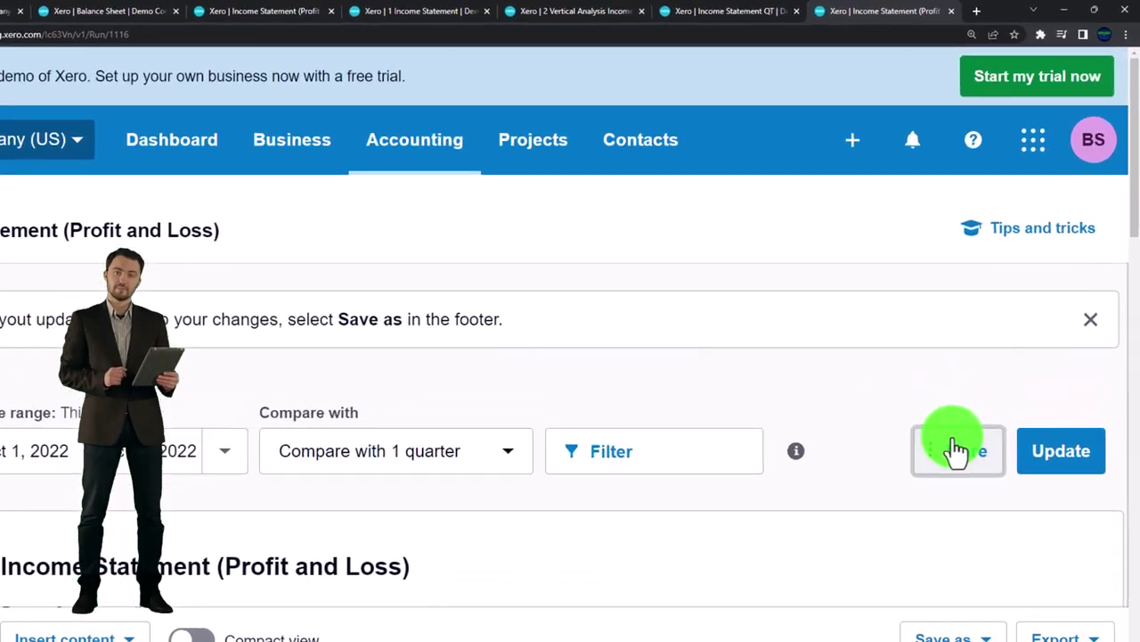
{"action": "left_click", "coordinate": [955, 450]}
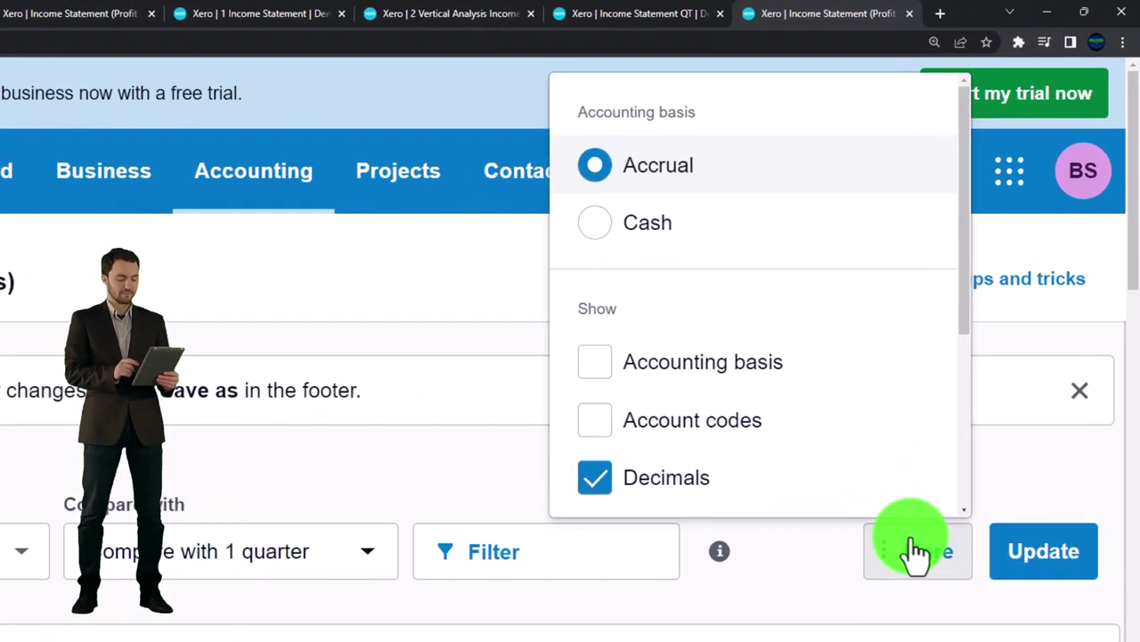
{"action": "left_click", "coordinate": [705, 365]}
{"action": "left_click", "coordinate": [1043, 557]}
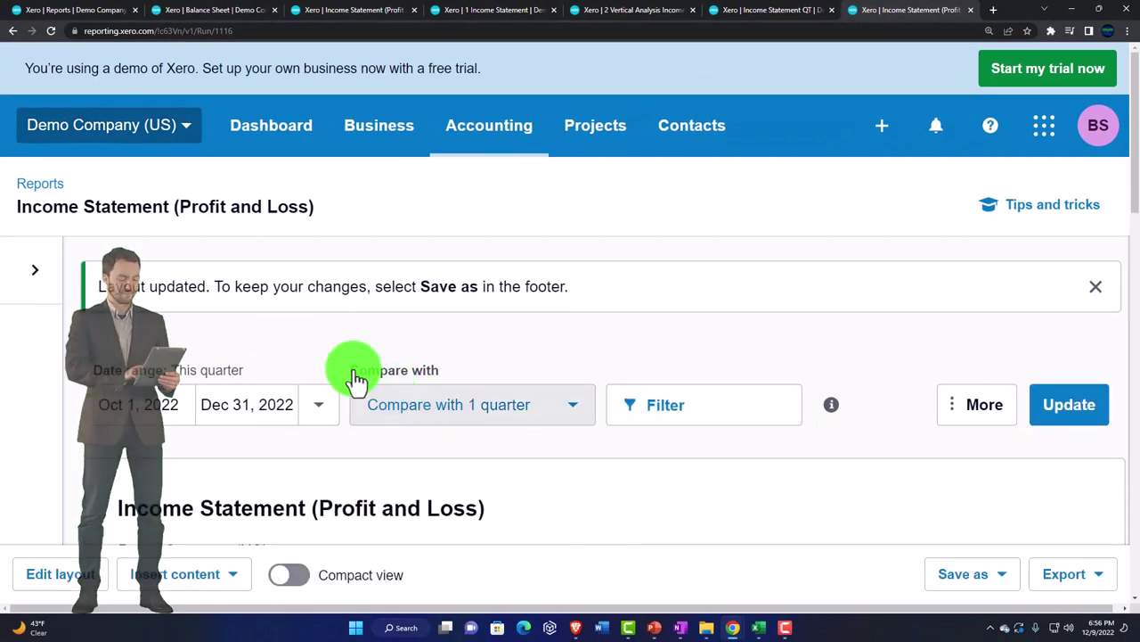
Retitle the report Comparative Income Statement and save it as a custom report under the same name.
{"action": "scroll", "coordinate": [356, 379], "scroll_direction": "down", "scroll_amount": 3}
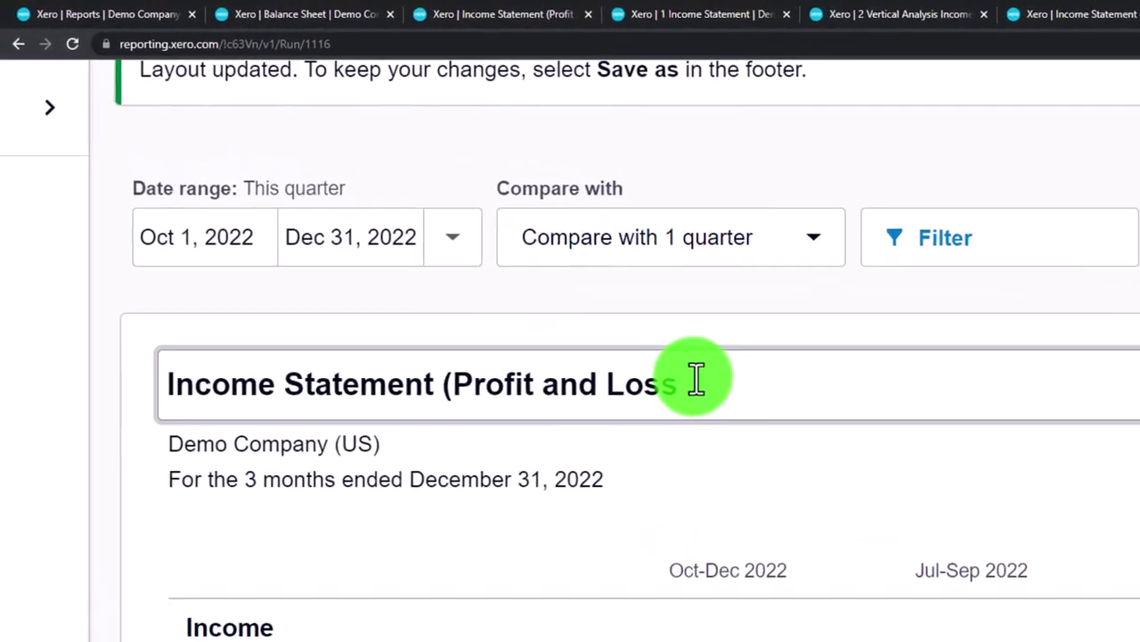
{"action": "key", "text": "BackSpace"}
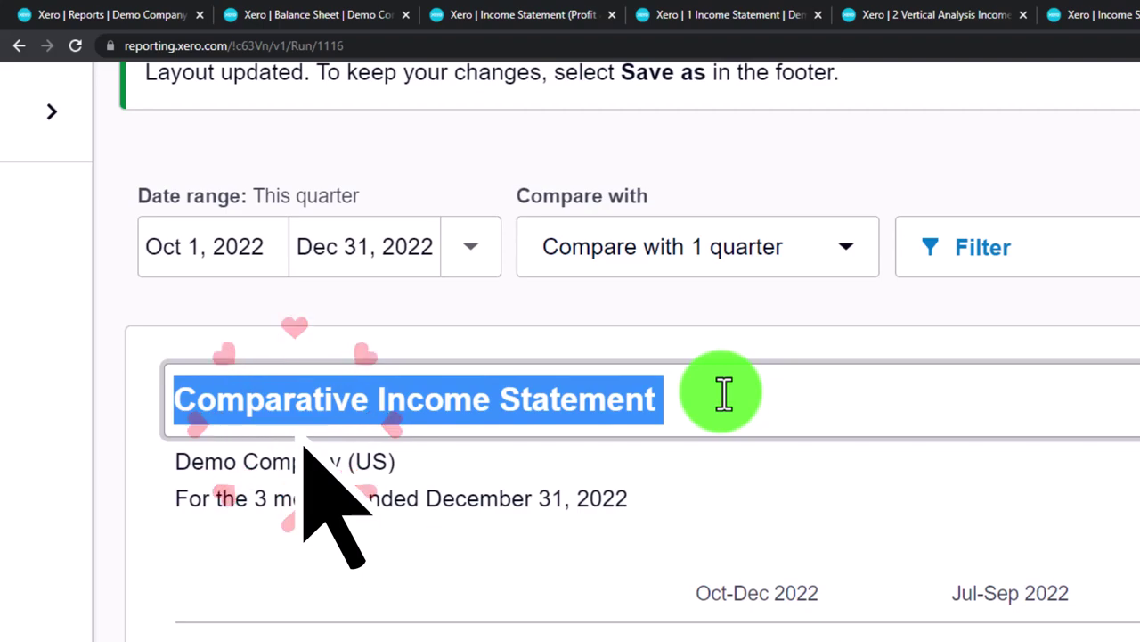
{"action": "scroll", "coordinate": [784, 463], "scroll_direction": "down", "scroll_amount": 10}
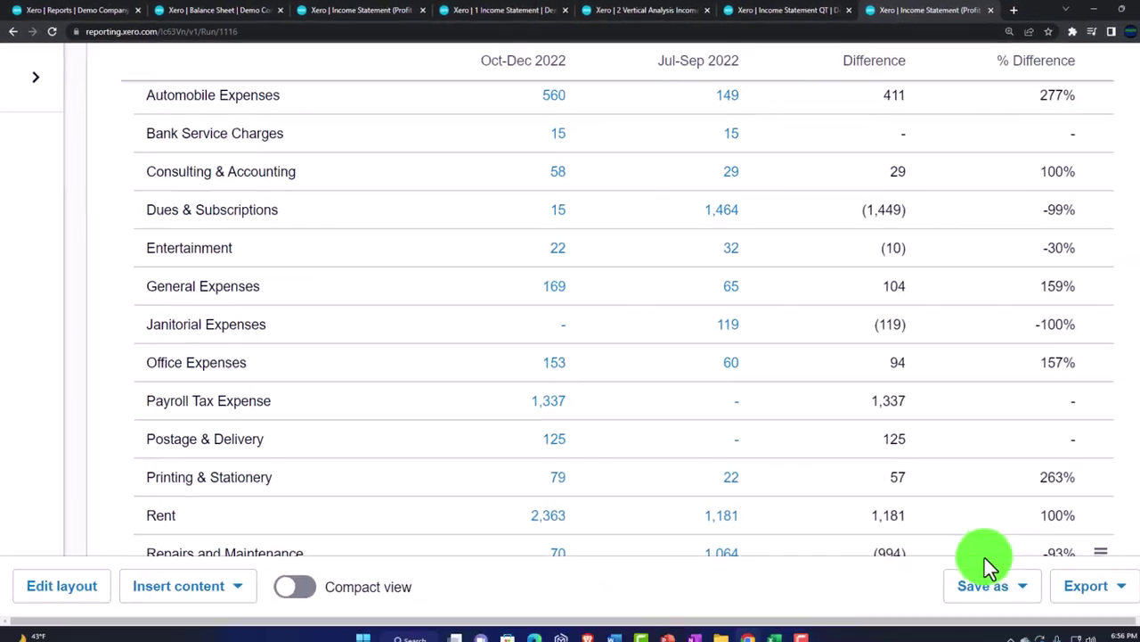
{"action": "left_click", "coordinate": [1002, 580]}
{"action": "left_click", "coordinate": [913, 542]}
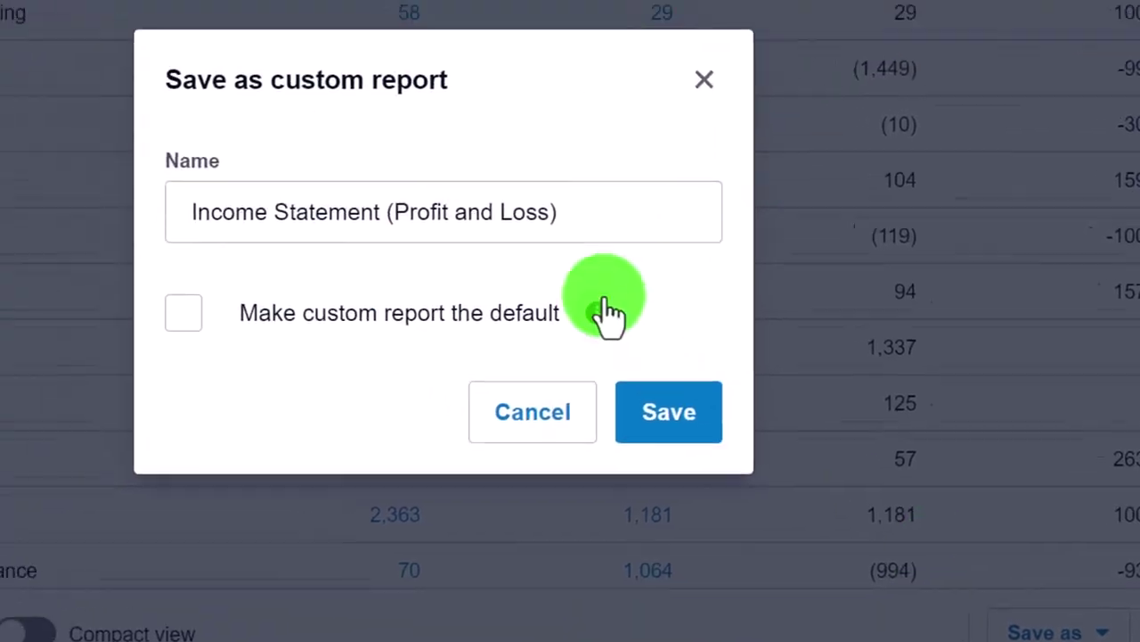
{"action": "left_click_drag", "start_coordinate": [570, 211], "coordinate": [41, 183]}
{"action": "type", "text": "Comparative Income Statement"}
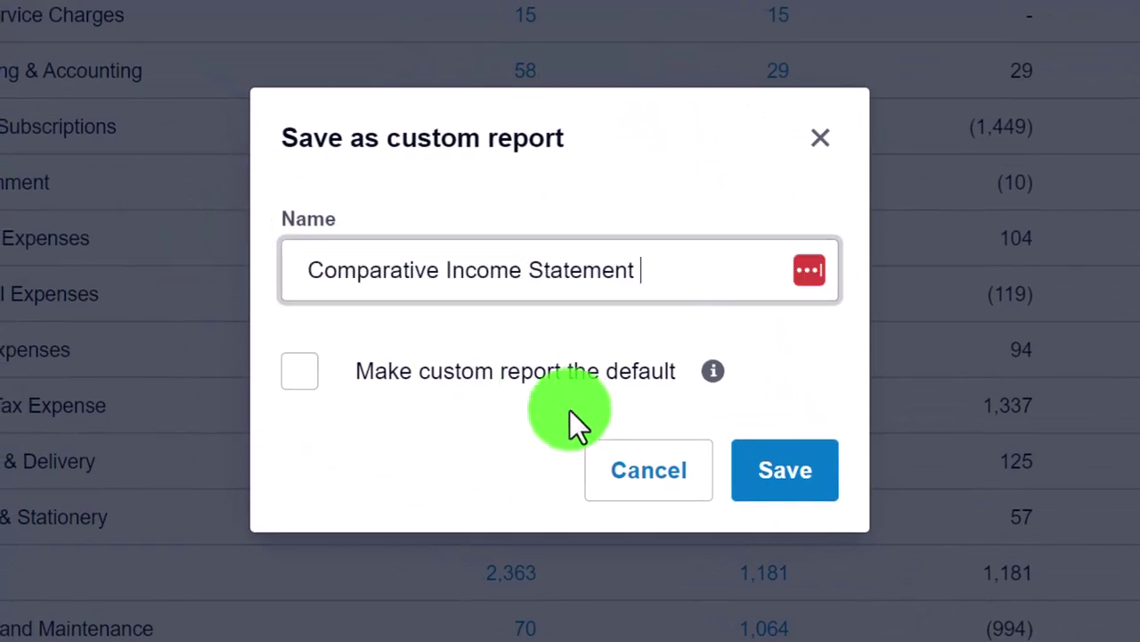
{"action": "left_click", "coordinate": [786, 472]}
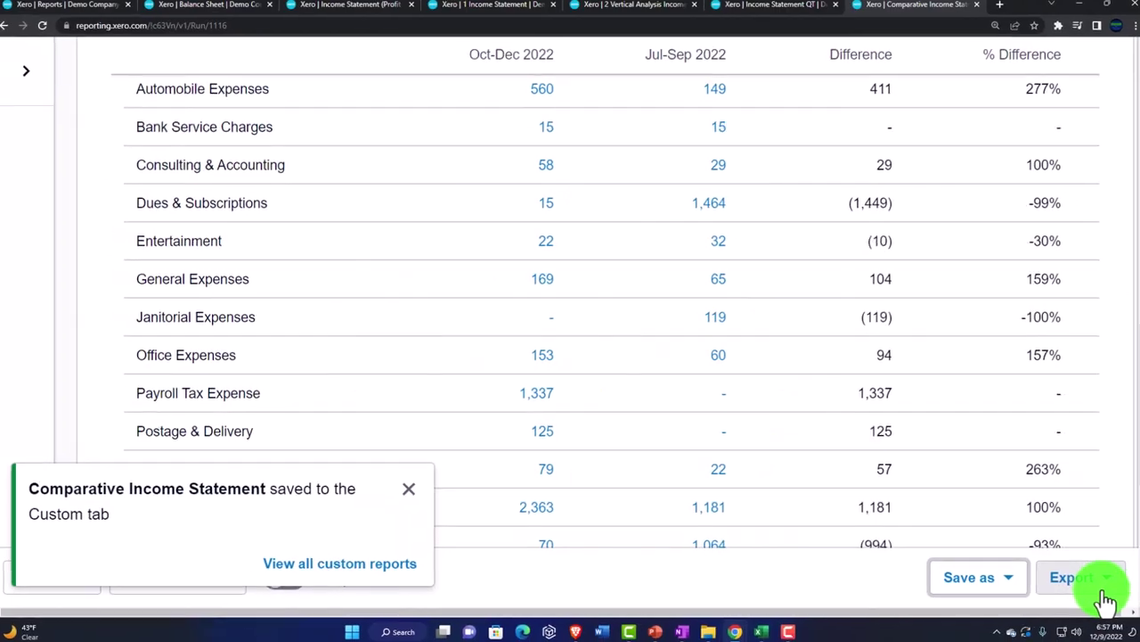
Export the Comparative Income Statement to Excel, open the downloaded file, and enable editing.
{"action": "left_click", "coordinate": [1100, 579]}
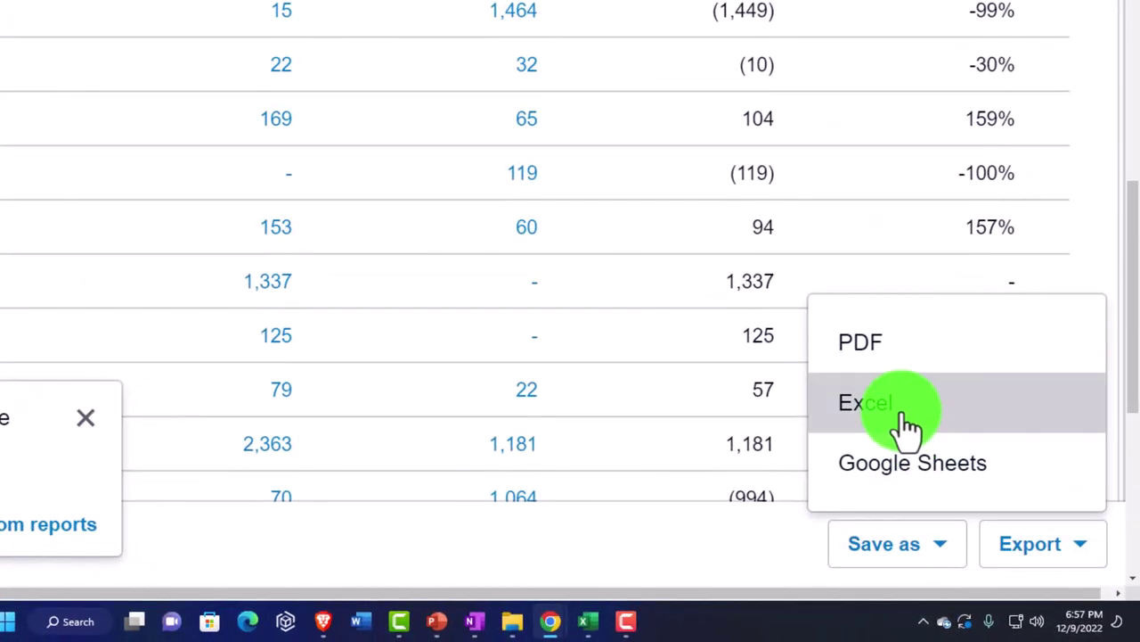
{"action": "left_click", "coordinate": [974, 487]}
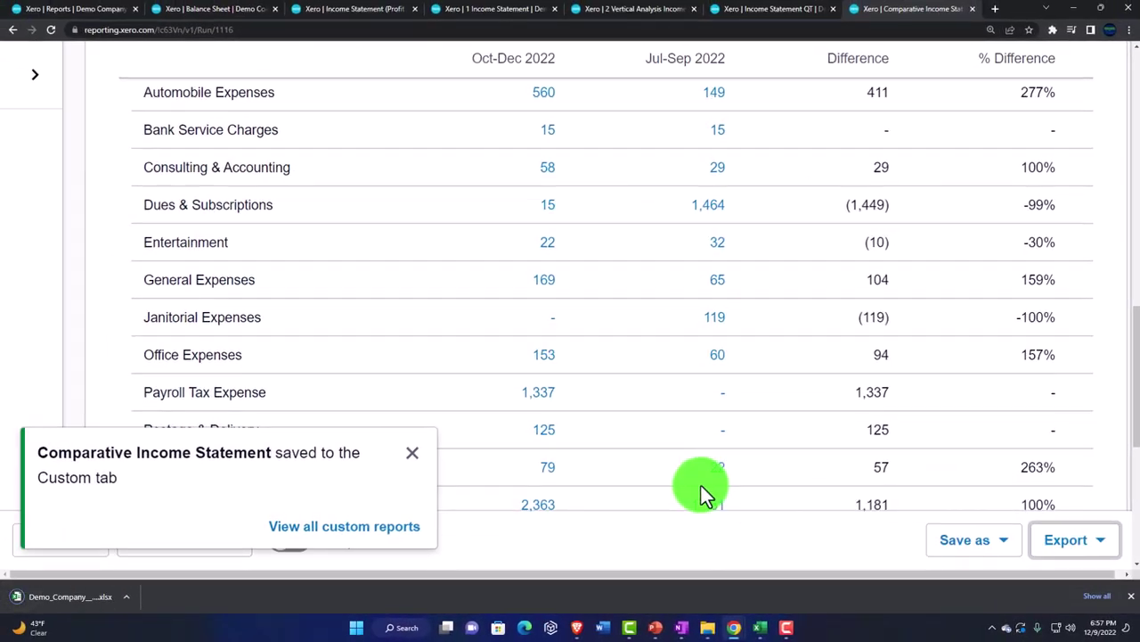
{"action": "left_click", "coordinate": [98, 577]}
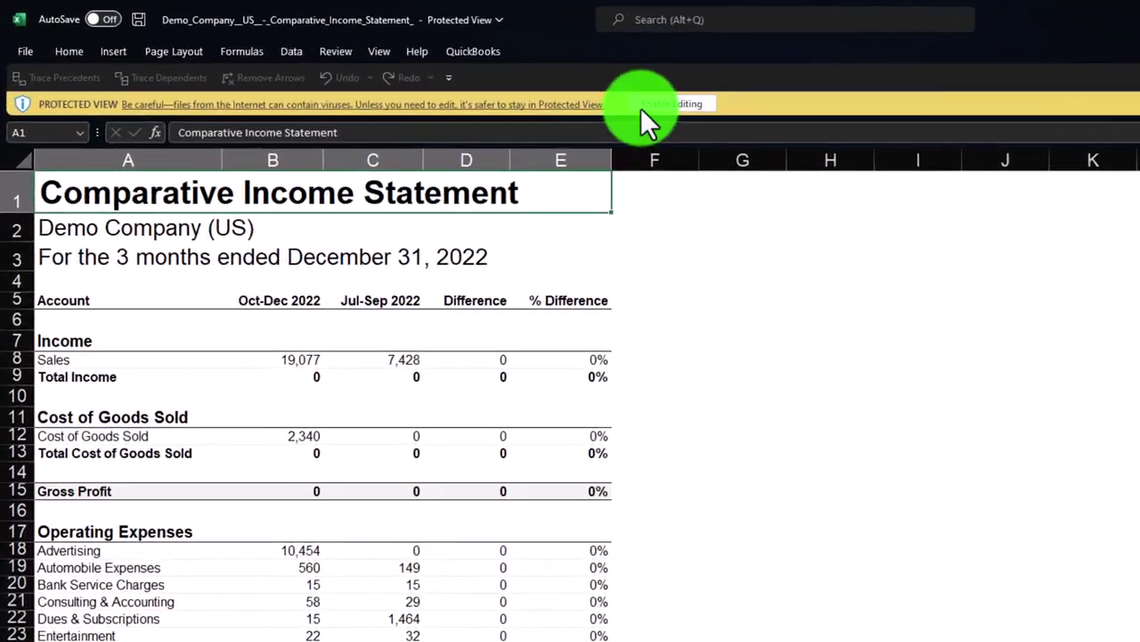
{"action": "left_click", "coordinate": [705, 113]}
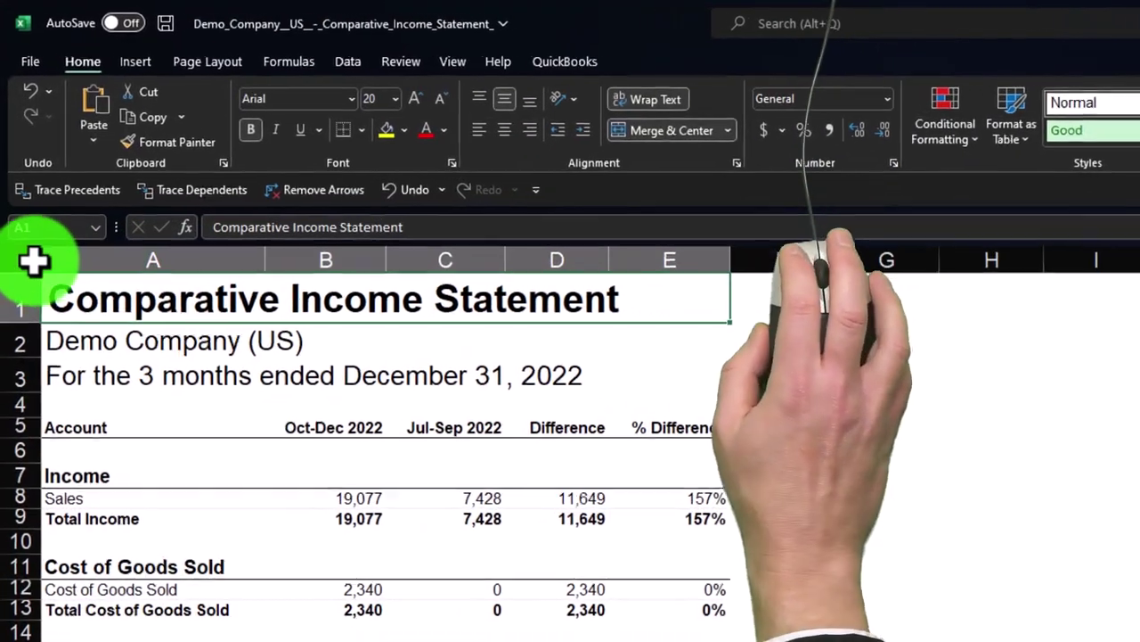
Copy the entire Comparative Income Statement worksheet.
{"action": "left_click", "coordinate": [33, 260]}
{"action": "right_click", "coordinate": [303, 361]}
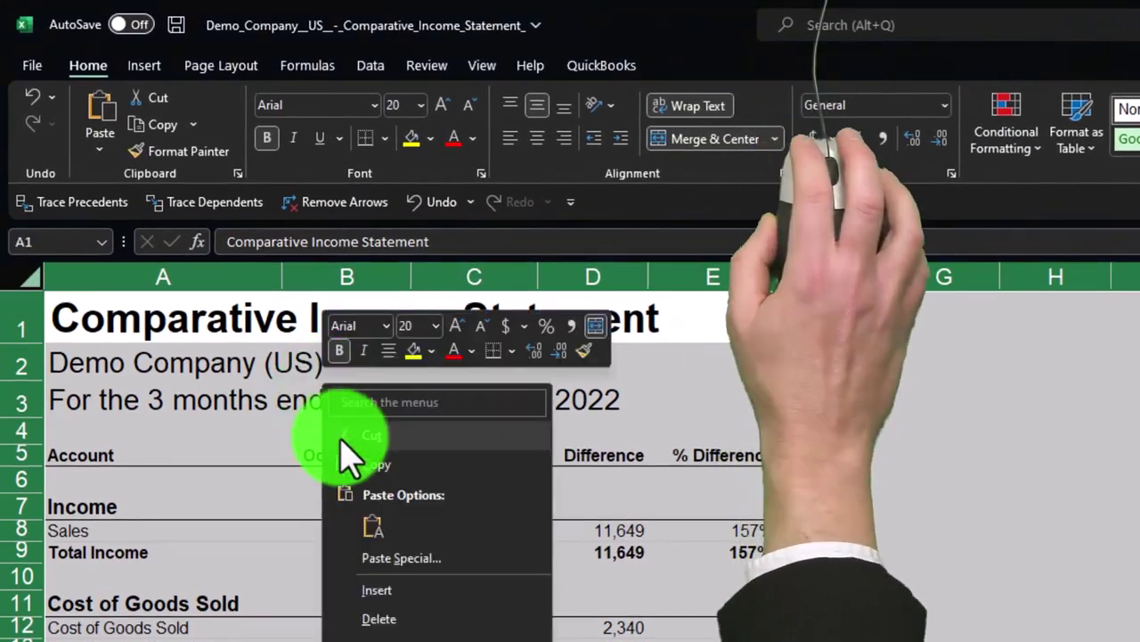
{"action": "left_click", "coordinate": [348, 463]}
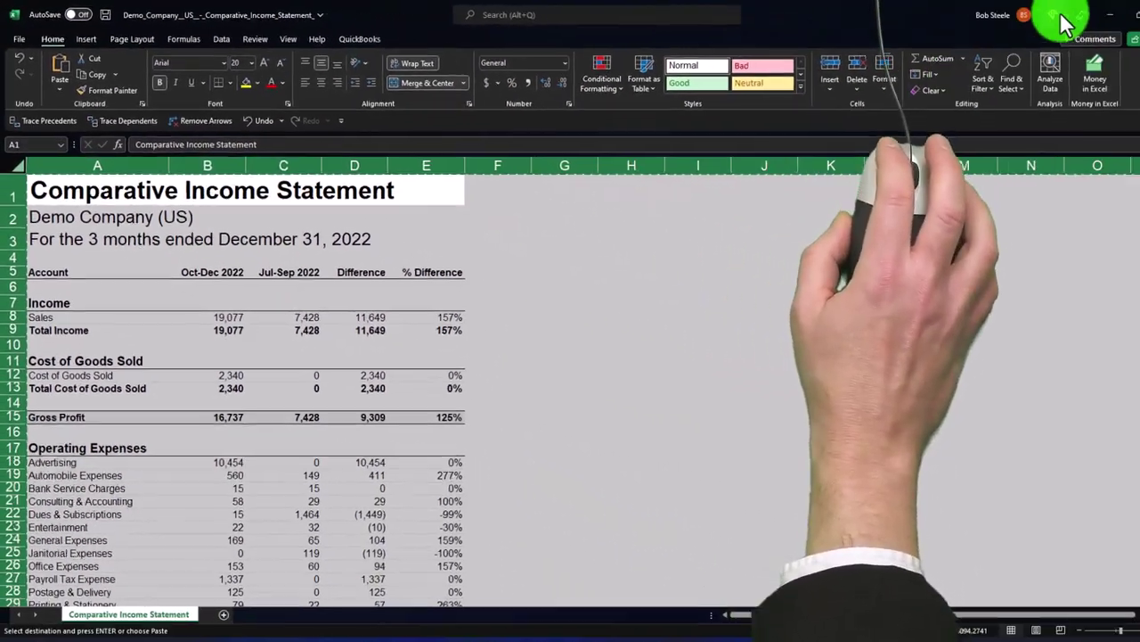
Add an IS Comp sheet at the end of the Reports workbook and paste the copied Comparative Income Statement worksheet into it.
{"action": "left_click", "coordinate": [1078, 12]}
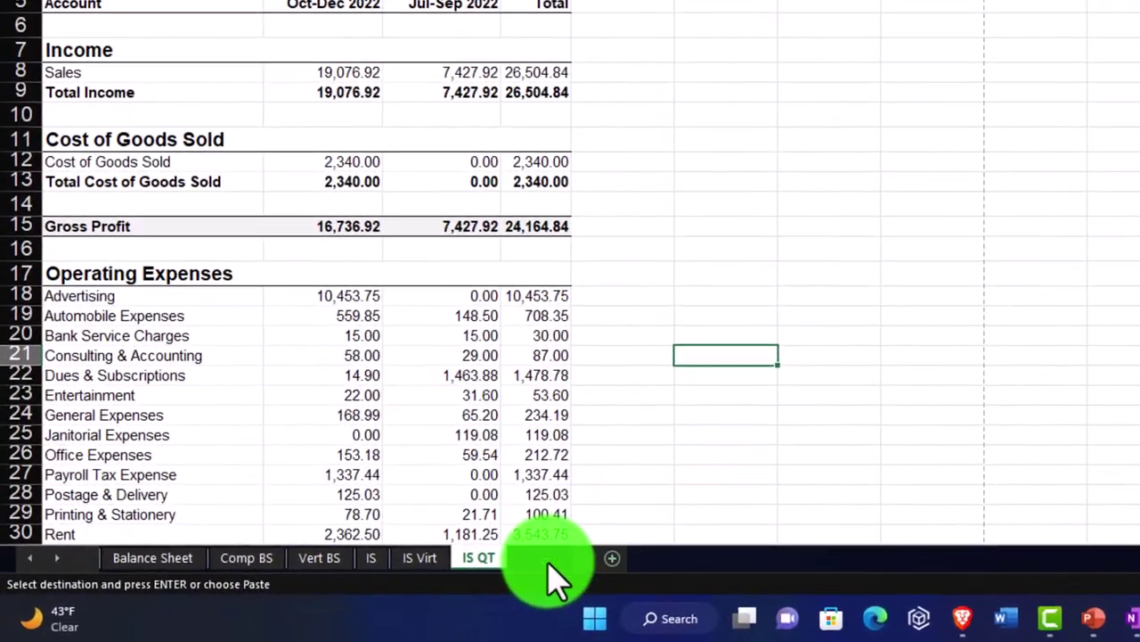
{"action": "left_click", "coordinate": [372, 585]}
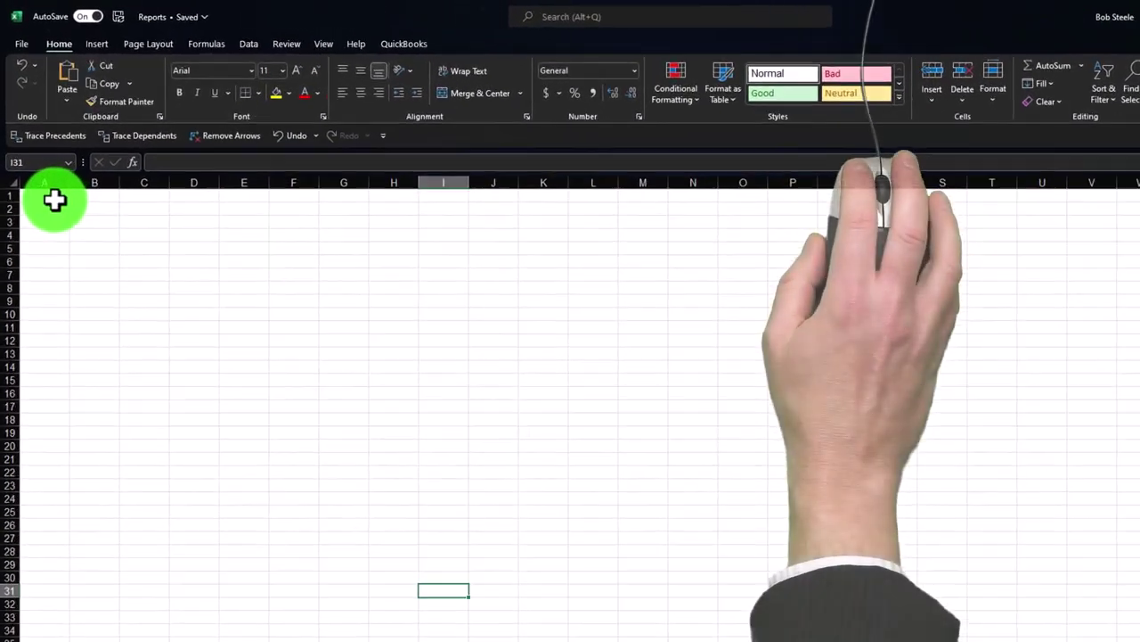
{"action": "left_click", "coordinate": [55, 197]}
{"action": "left_click", "coordinate": [13, 182]}
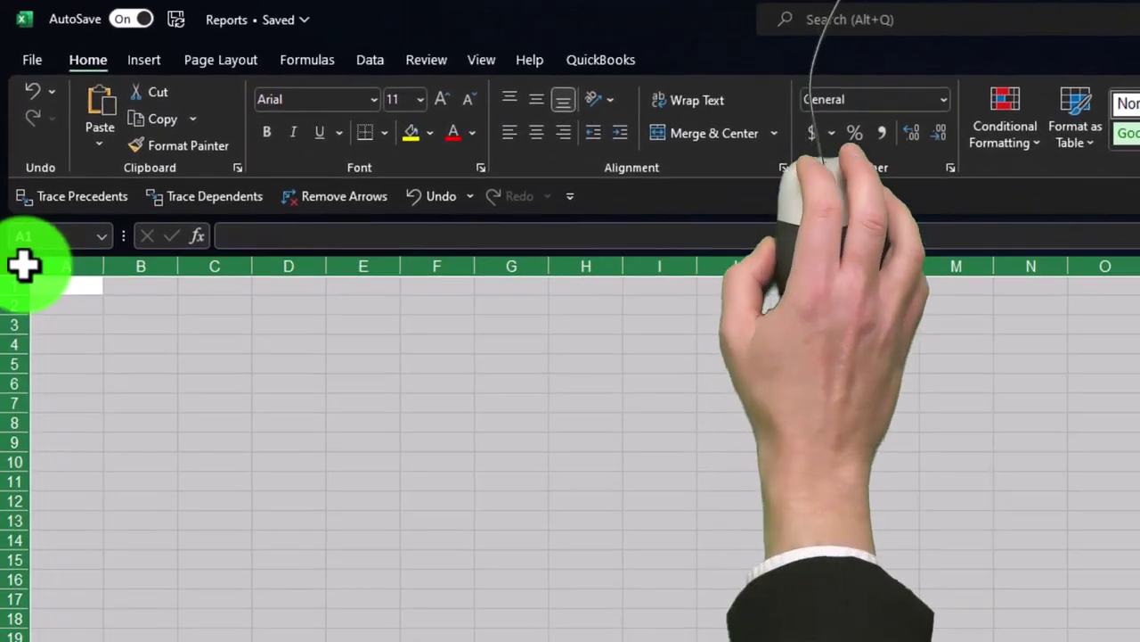
{"action": "key", "text": "ctrl+v"}
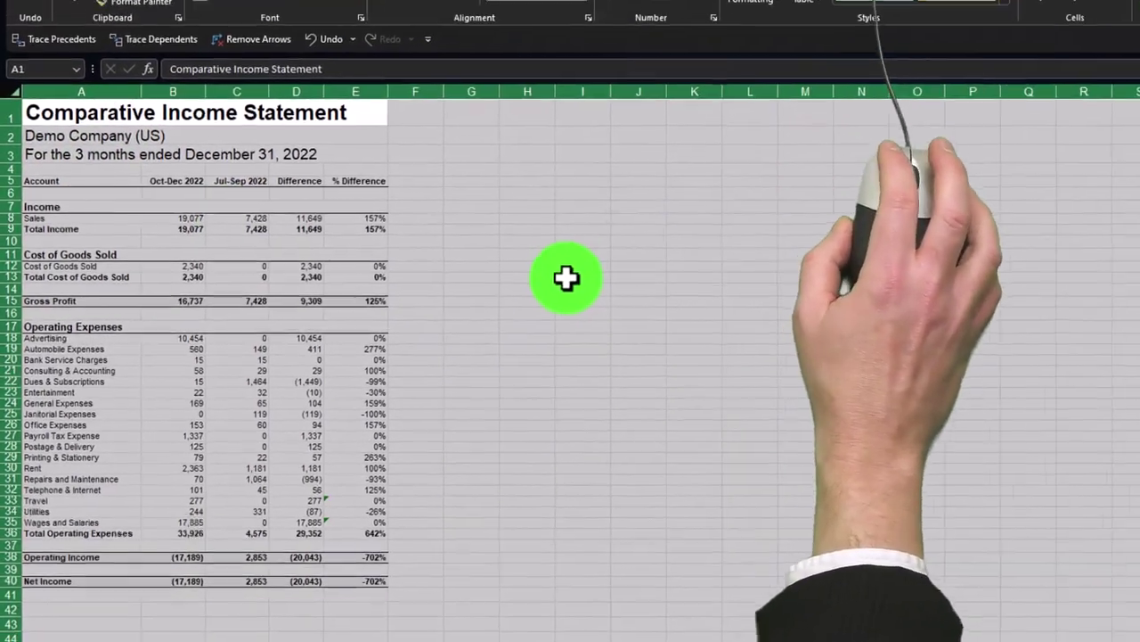
Deselect the pasted statement and switch the IS Comp sheet to Page Layout and back to Normal view to display its page breaks.
{"action": "left_click", "coordinate": [621, 270]}
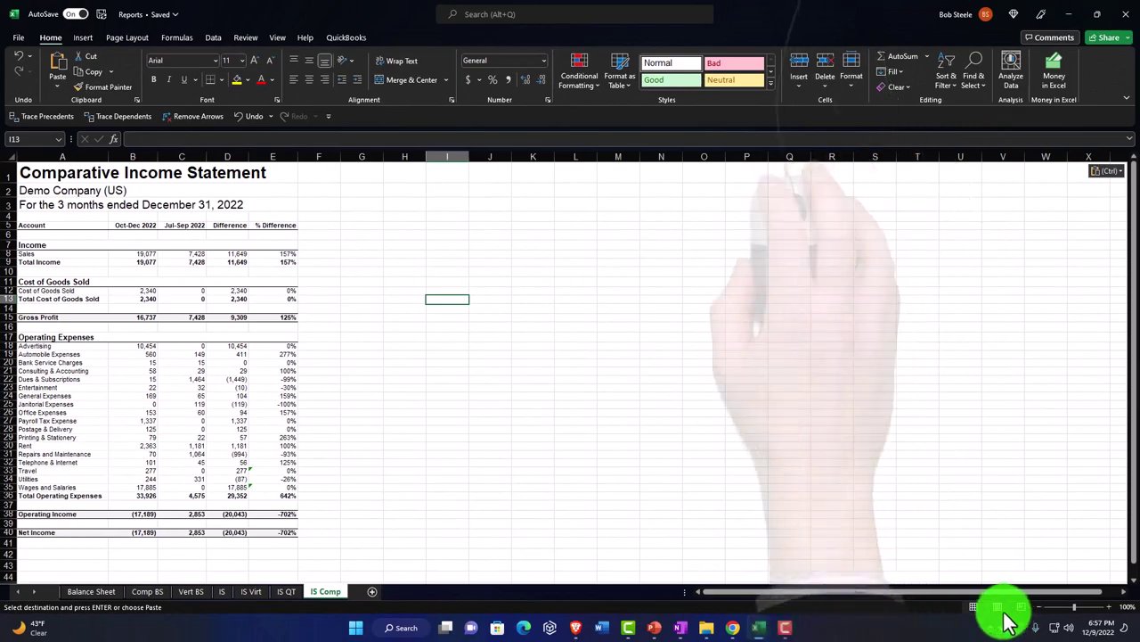
{"action": "left_click", "coordinate": [999, 608]}
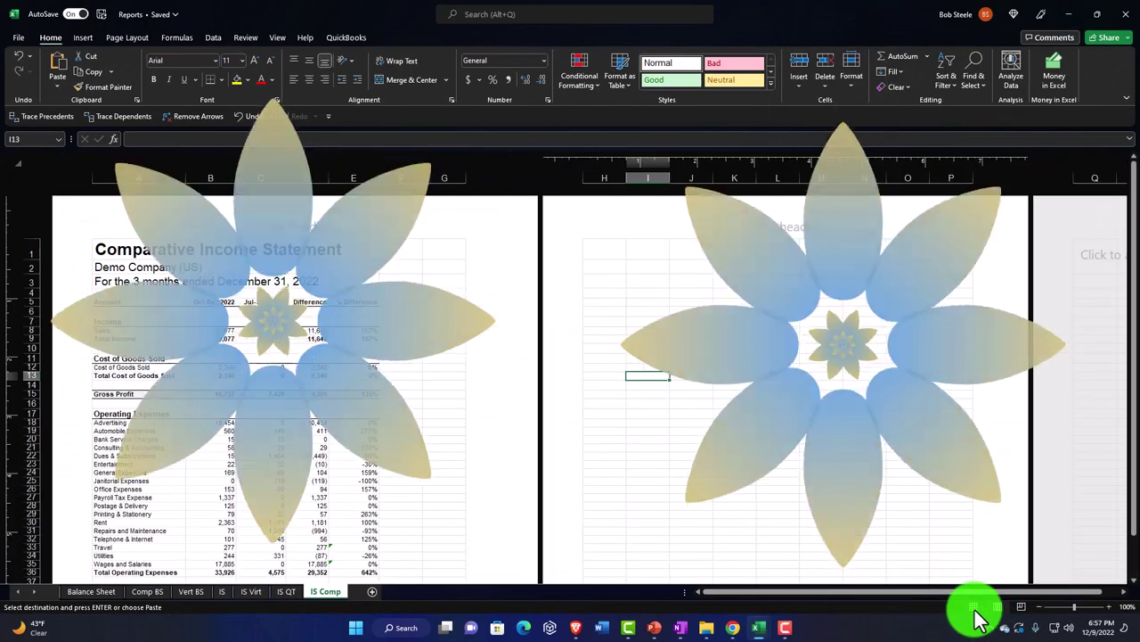
{"action": "left_click", "coordinate": [974, 608]}
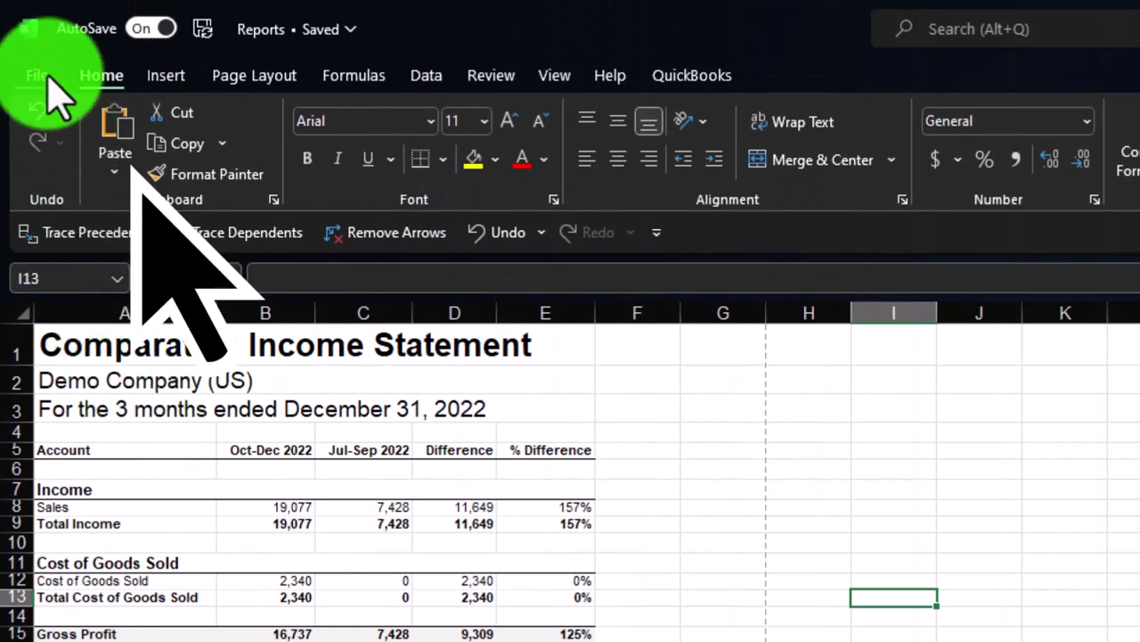
Set up the print job to print the entire workbook with the CutePDF Writer printer.
{"action": "left_click", "coordinate": [47, 89]}
{"action": "left_click", "coordinate": [70, 394]}
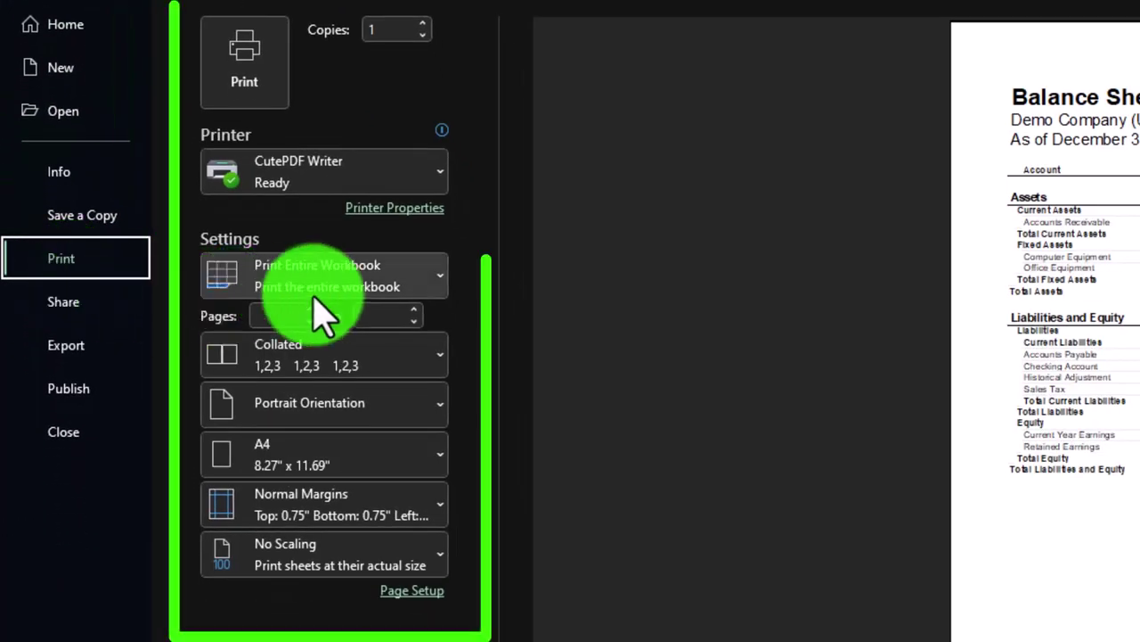
{"action": "left_click", "coordinate": [353, 275]}
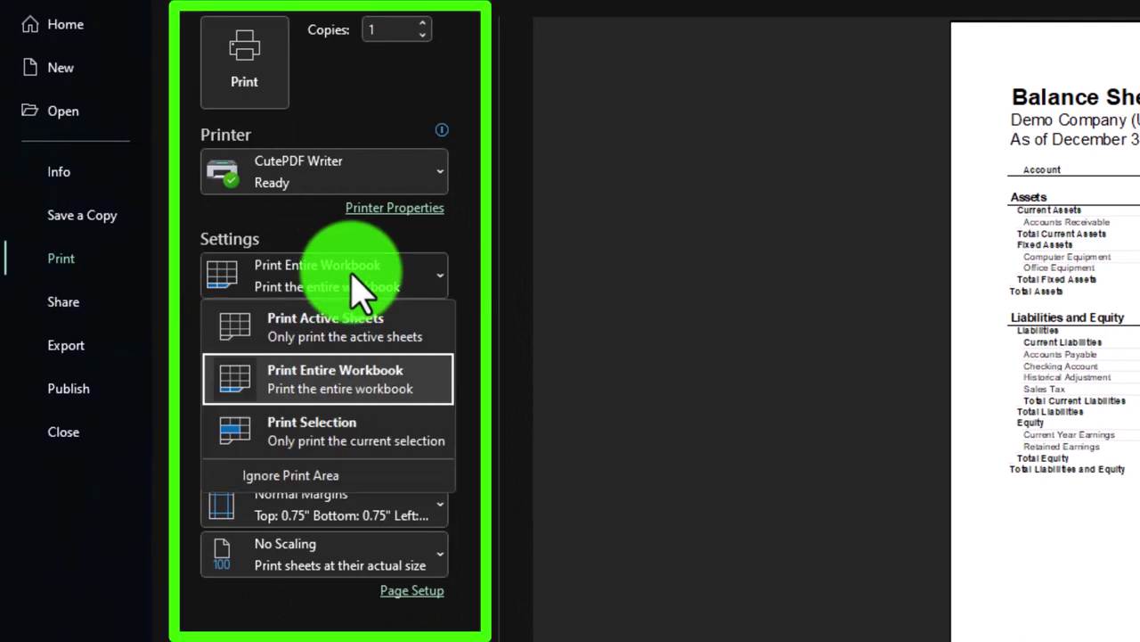
{"action": "left_click", "coordinate": [353, 406]}
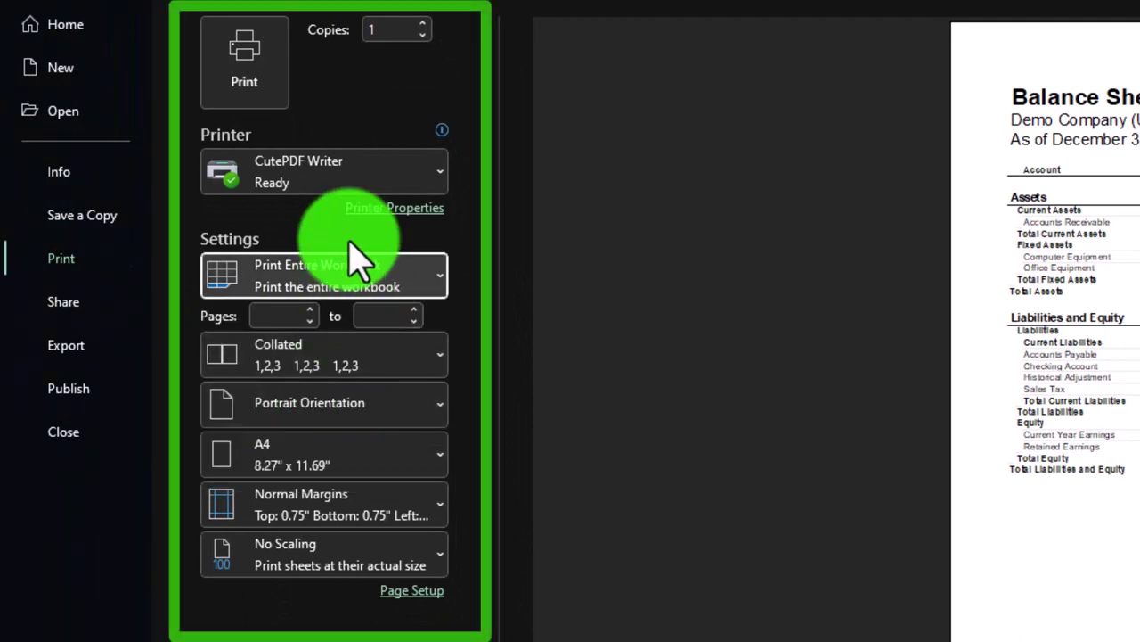
{"action": "left_click", "coordinate": [297, 182]}
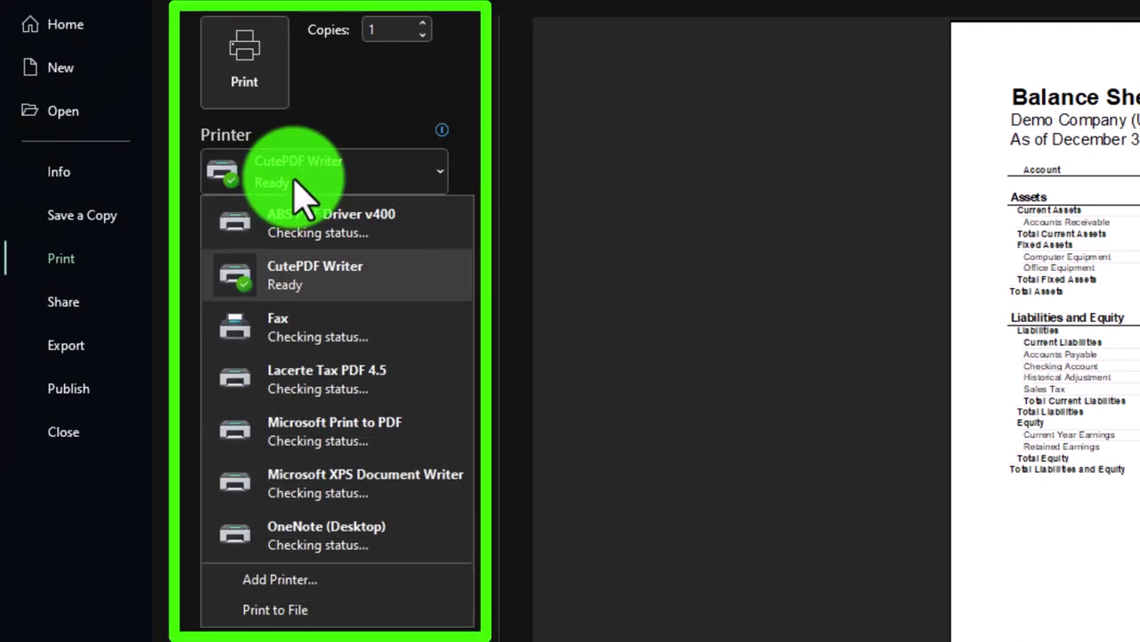
{"action": "left_click", "coordinate": [288, 279]}
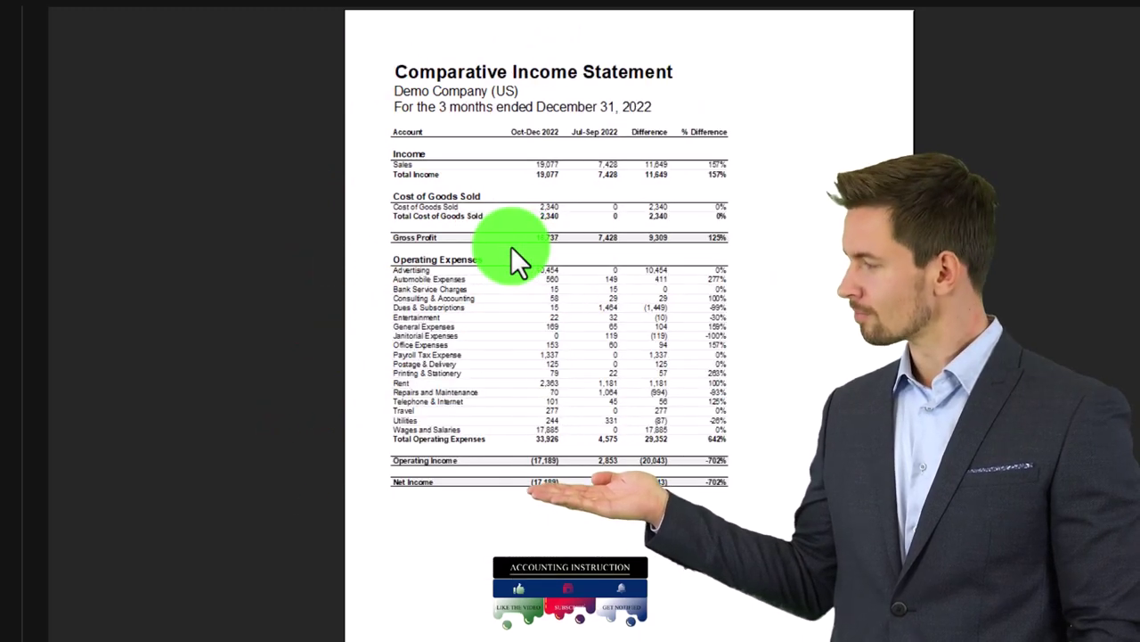
Print the workbook to PDF and save it over the existing Reports file in the Demo Company Reports folder.
{"action": "left_click", "coordinate": [496, 252]}
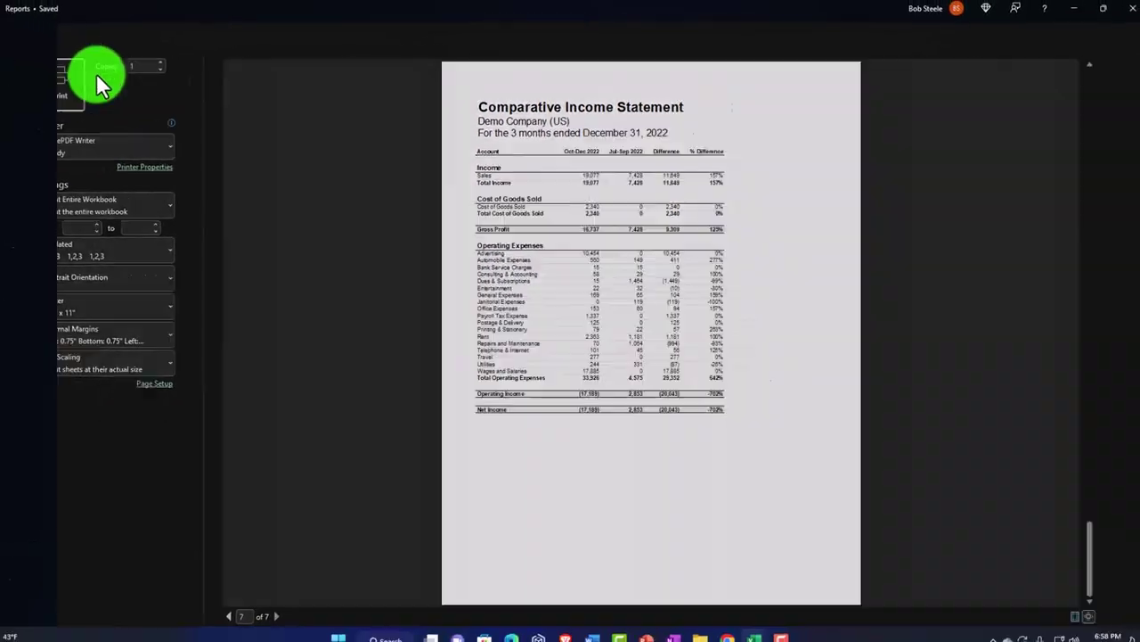
{"action": "left_click", "coordinate": [100, 80]}
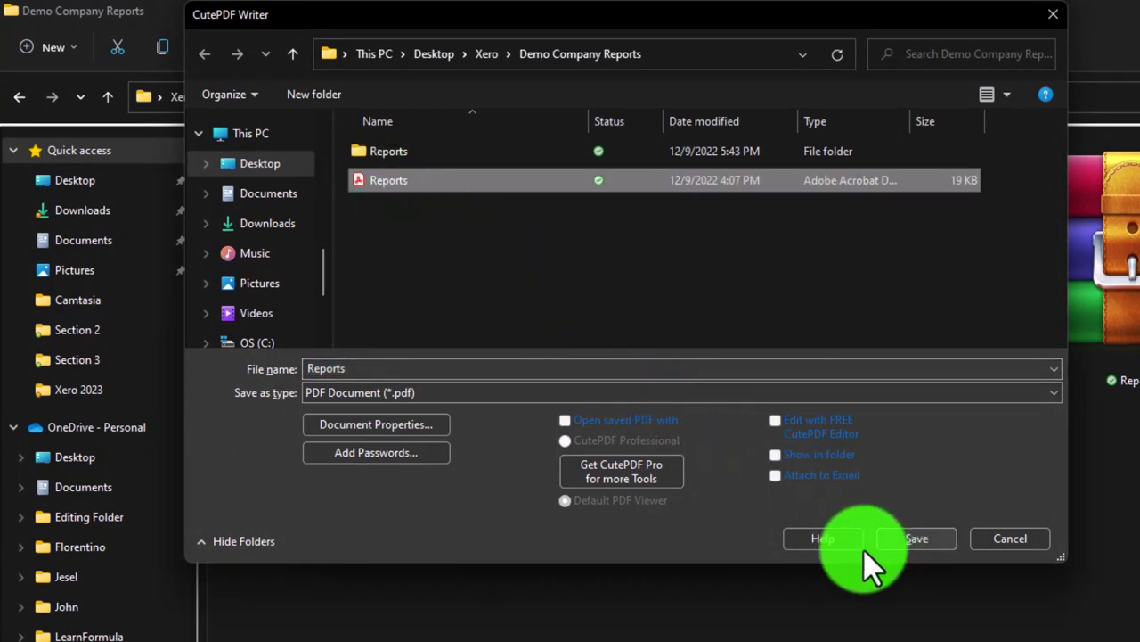
{"action": "left_click", "coordinate": [902, 539]}
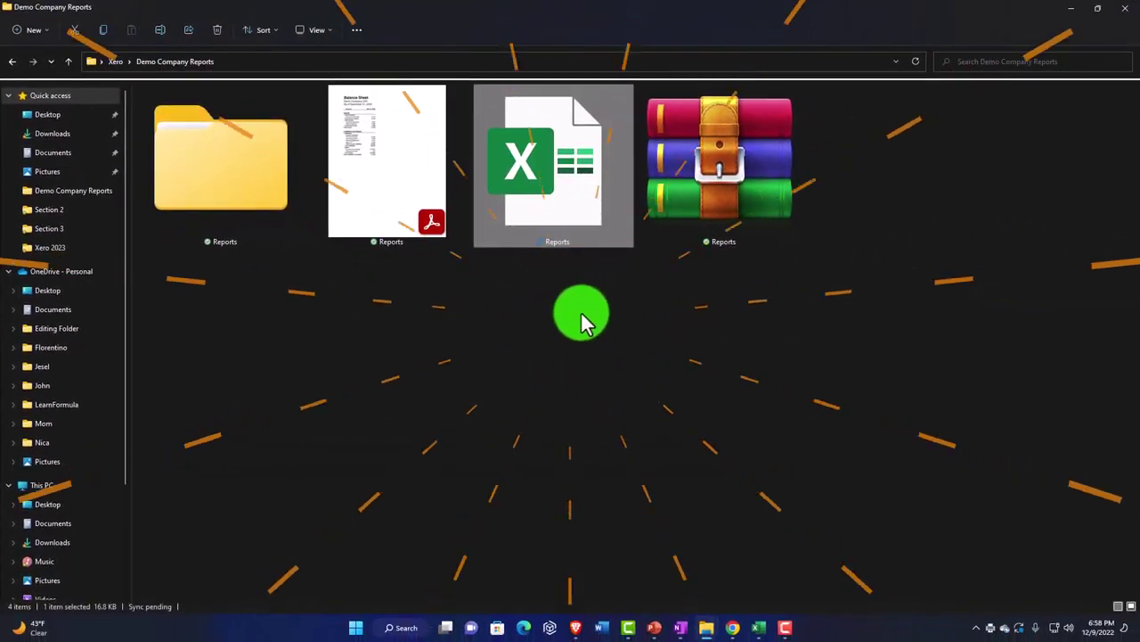
Open the saved Reports PDF and review all its balance sheet and income statement pages.
{"action": "double_click", "coordinate": [398, 214]}
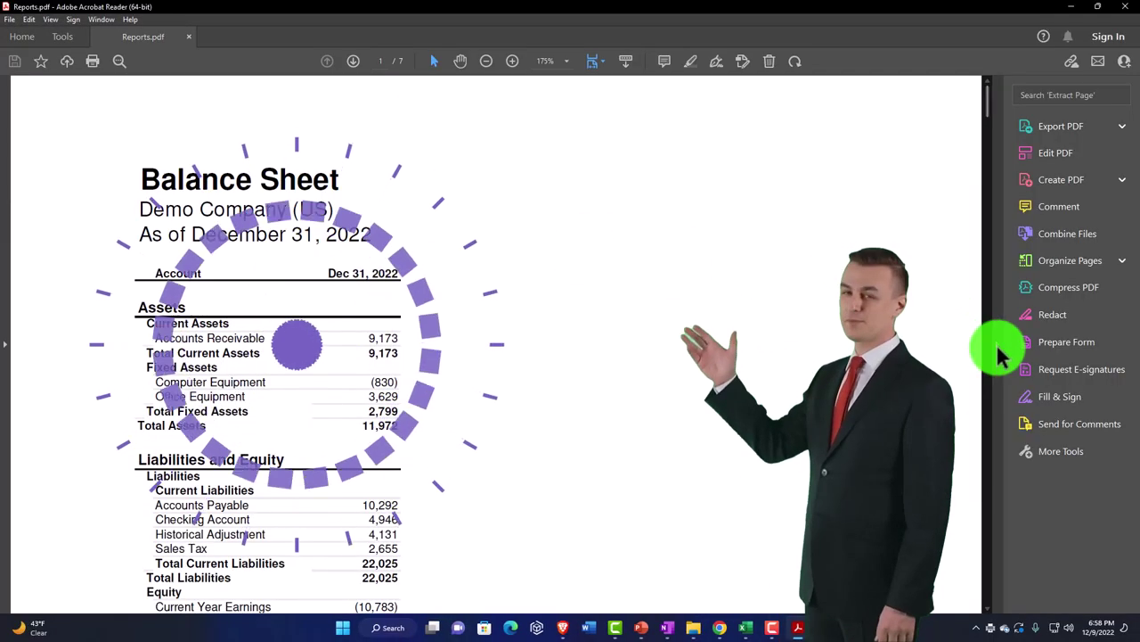
{"action": "left_click", "coordinate": [996, 347]}
{"action": "scroll", "coordinate": [585, 344], "scroll_direction": "down", "scroll_amount": 10}
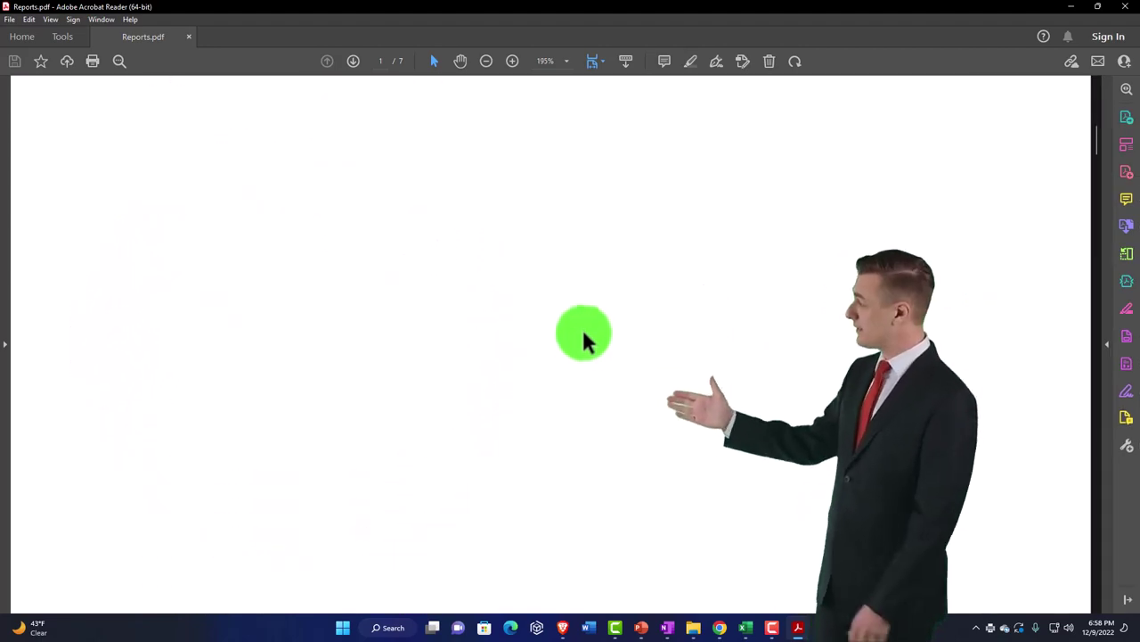
{"action": "scroll", "coordinate": [585, 336], "scroll_direction": "down", "scroll_amount": 15}
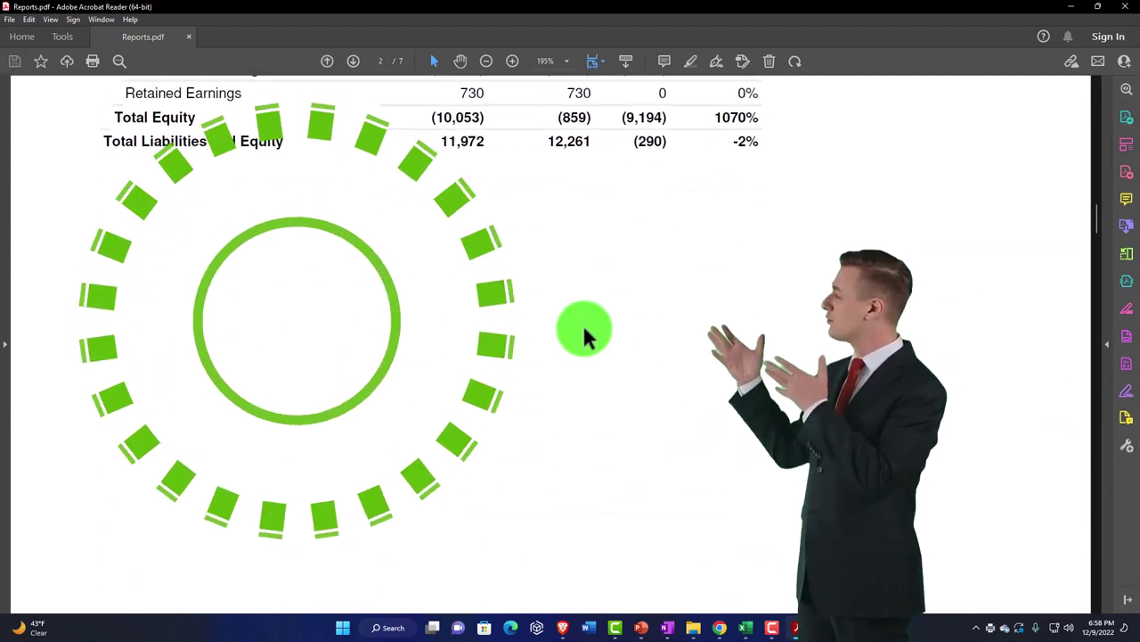
{"action": "scroll", "coordinate": [585, 335], "scroll_direction": "down", "scroll_amount": 15}
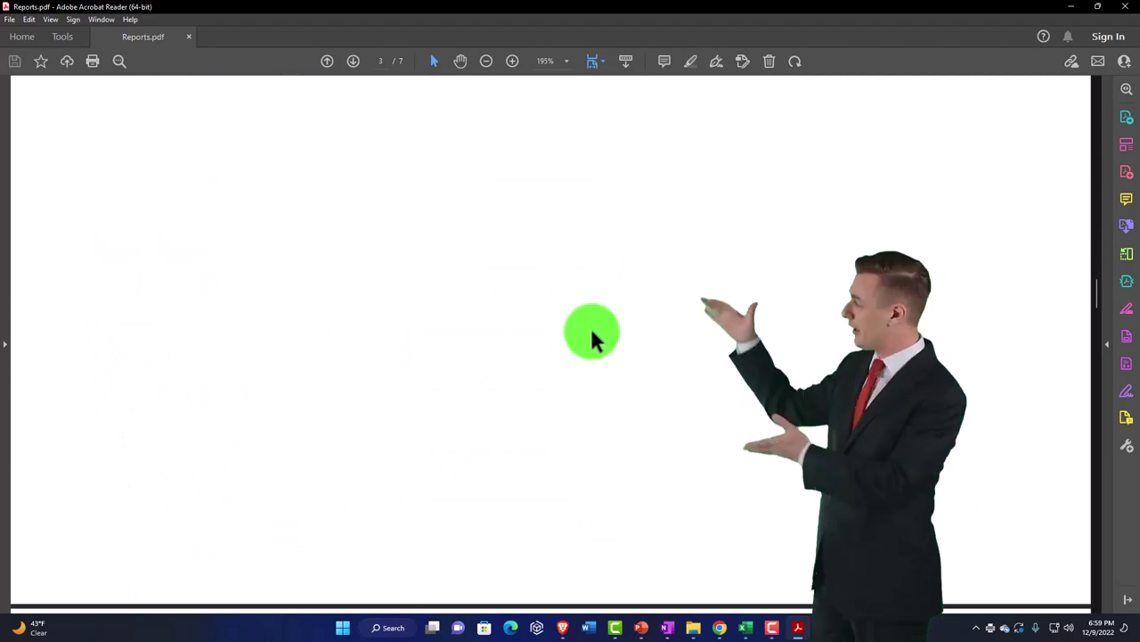
{"action": "scroll", "coordinate": [593, 338], "scroll_direction": "down", "scroll_amount": 8}
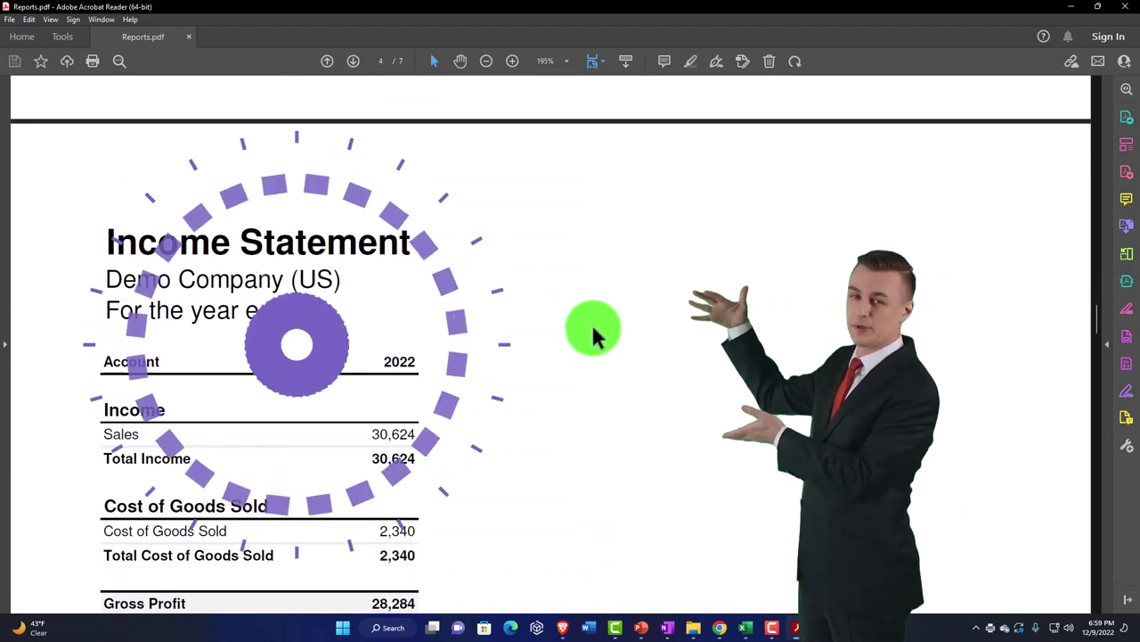
{"action": "scroll", "coordinate": [593, 335], "scroll_direction": "down", "scroll_amount": 14}
{"action": "scroll", "coordinate": [591, 323], "scroll_direction": "down", "scroll_amount": 20}
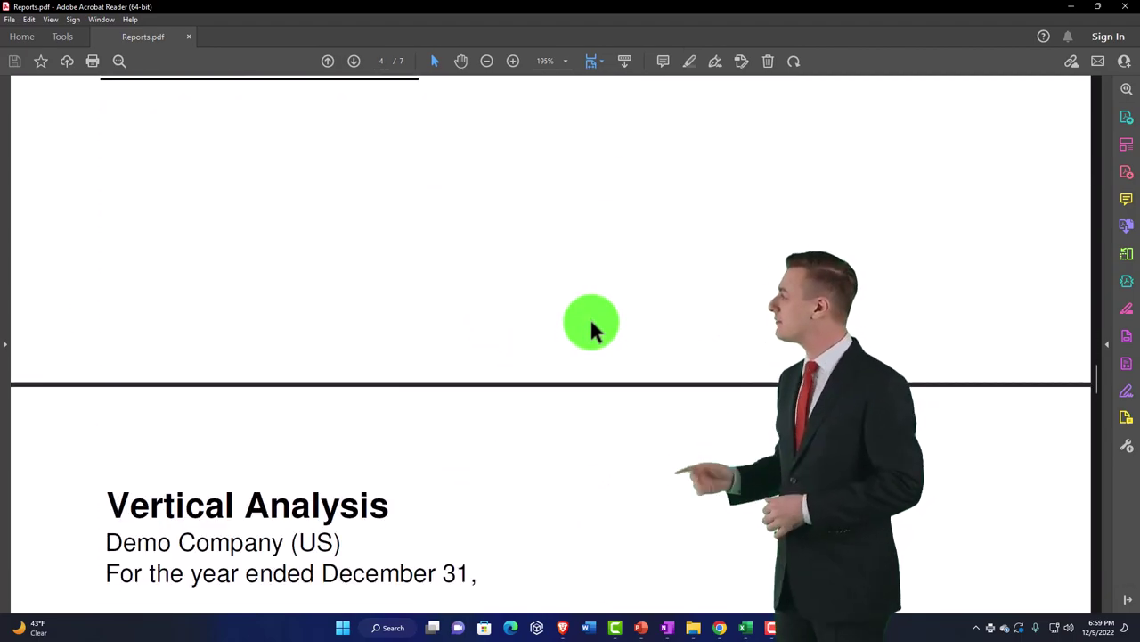
{"action": "scroll", "coordinate": [603, 337], "scroll_direction": "down", "scroll_amount": 18}
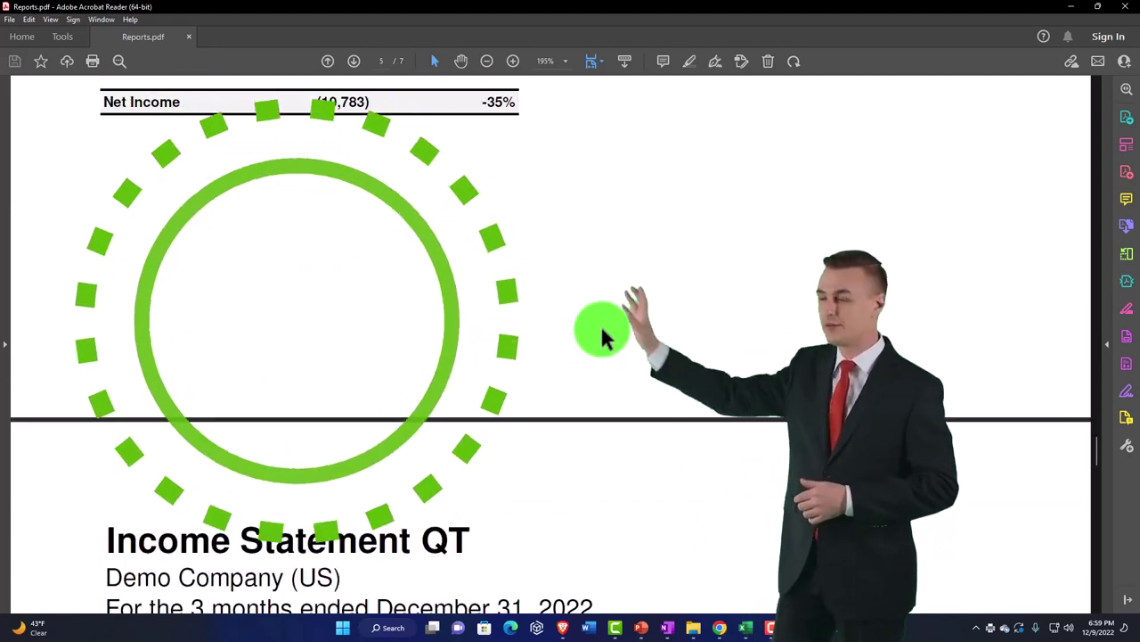
{"action": "scroll", "coordinate": [603, 331], "scroll_direction": "down", "scroll_amount": 4}
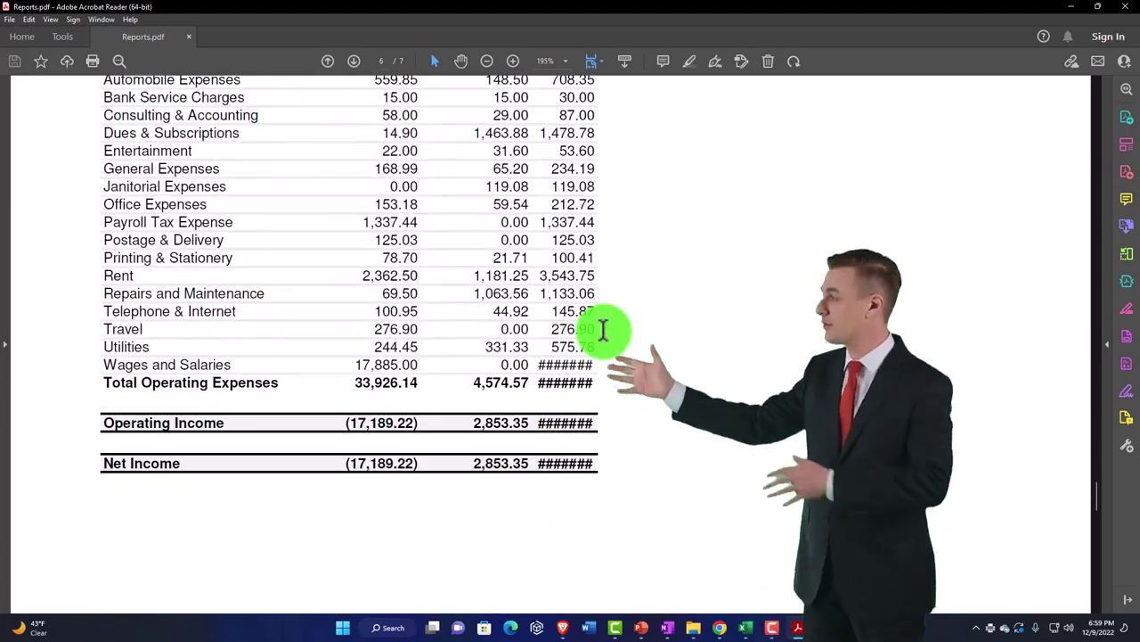
{"action": "scroll", "coordinate": [594, 383], "scroll_direction": "down", "scroll_amount": 20}
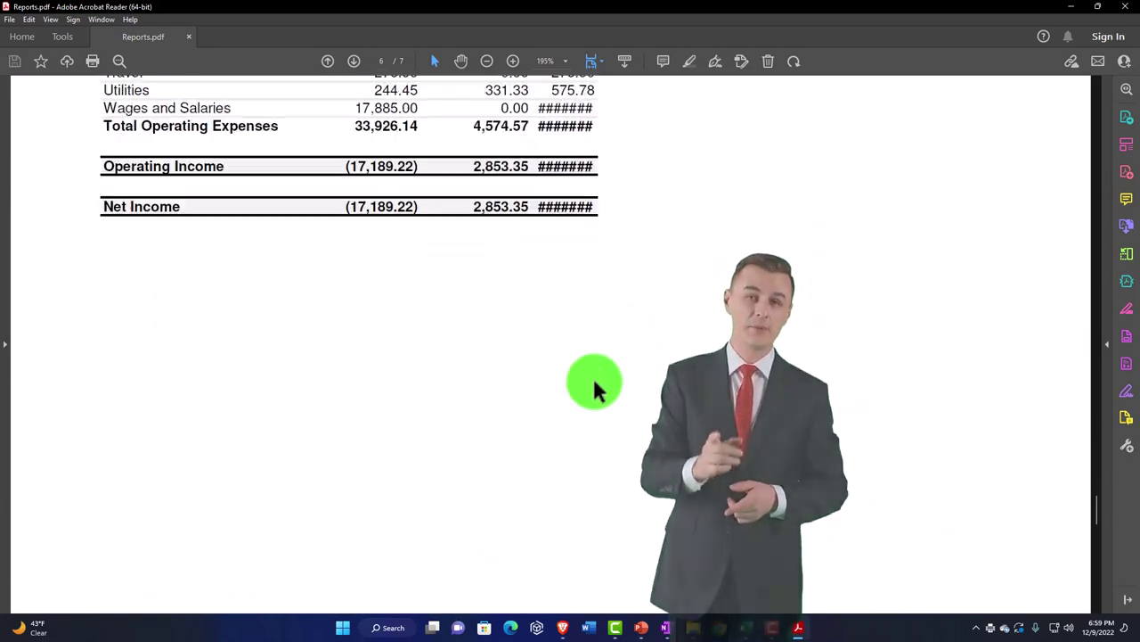
{"action": "scroll", "coordinate": [595, 381], "scroll_direction": "down", "scroll_amount": 20}
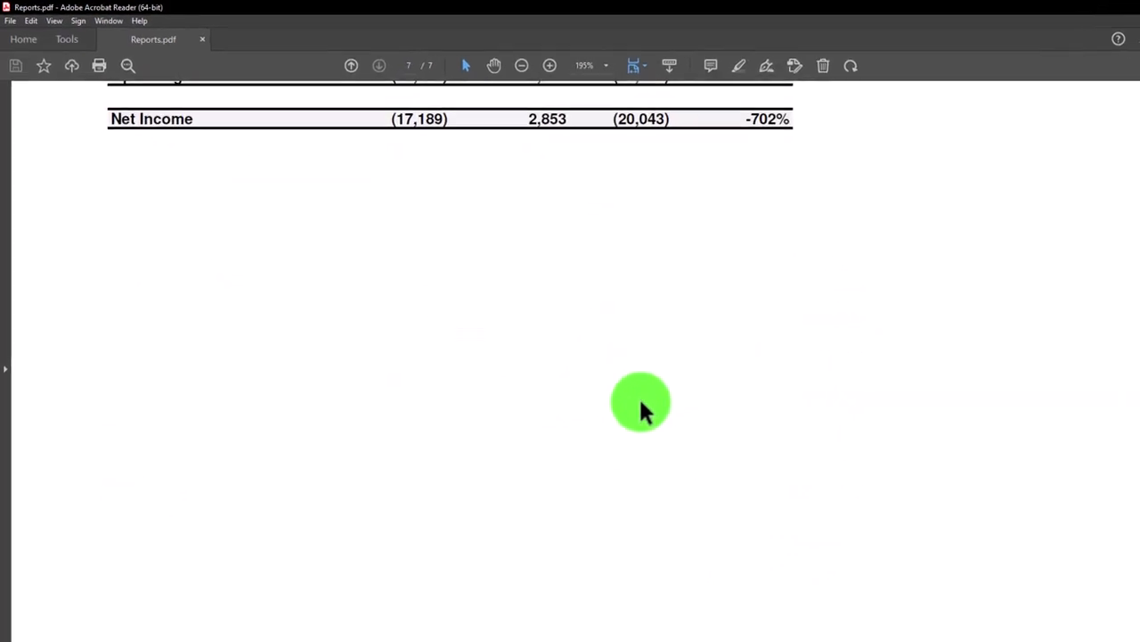
Show the page thumbnails of the PDF, view pages 3 through 6 in turn, and close the document.
{"action": "left_click", "coordinate": [9, 369]}
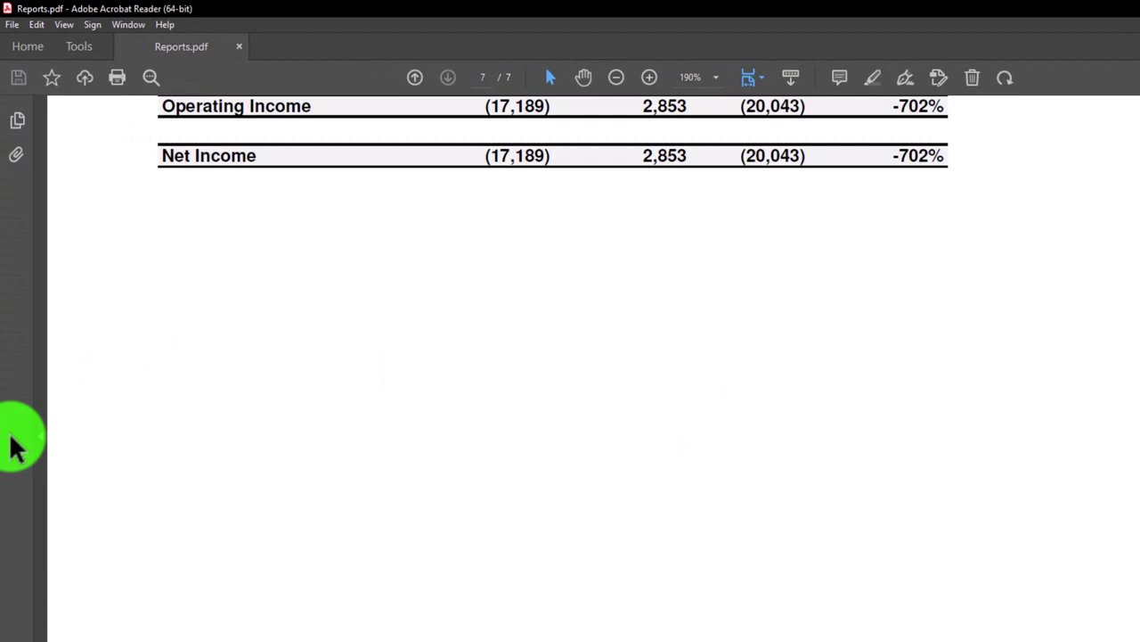
{"action": "left_click", "coordinate": [17, 120]}
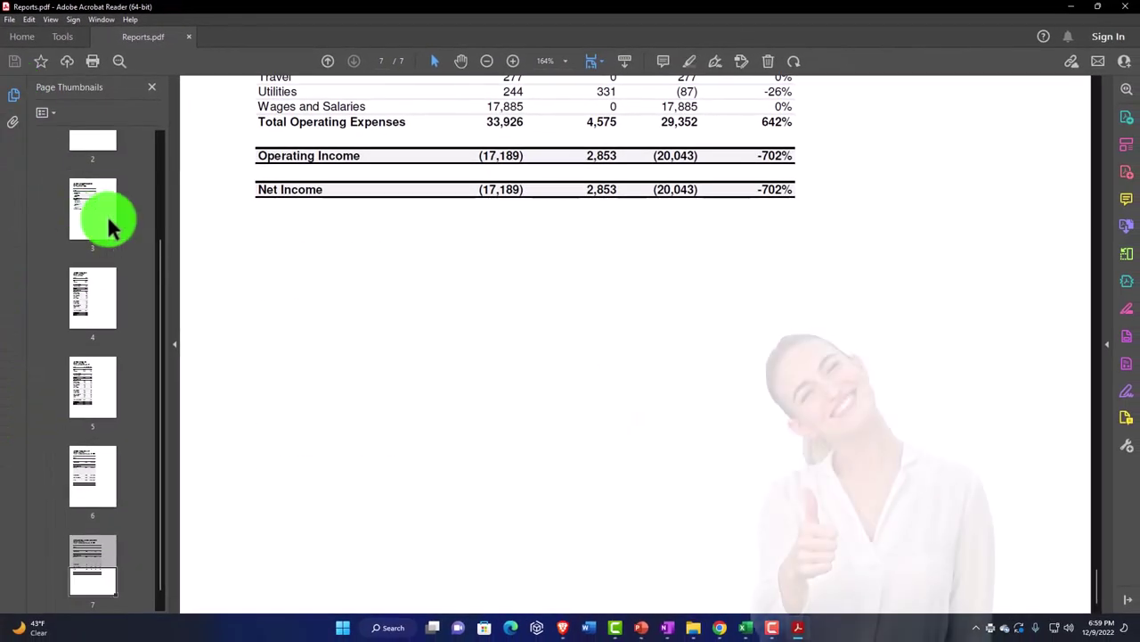
{"action": "left_click", "coordinate": [109, 227]}
{"action": "left_click", "coordinate": [92, 311]}
{"action": "left_click", "coordinate": [101, 395]}
{"action": "left_click", "coordinate": [102, 471]}
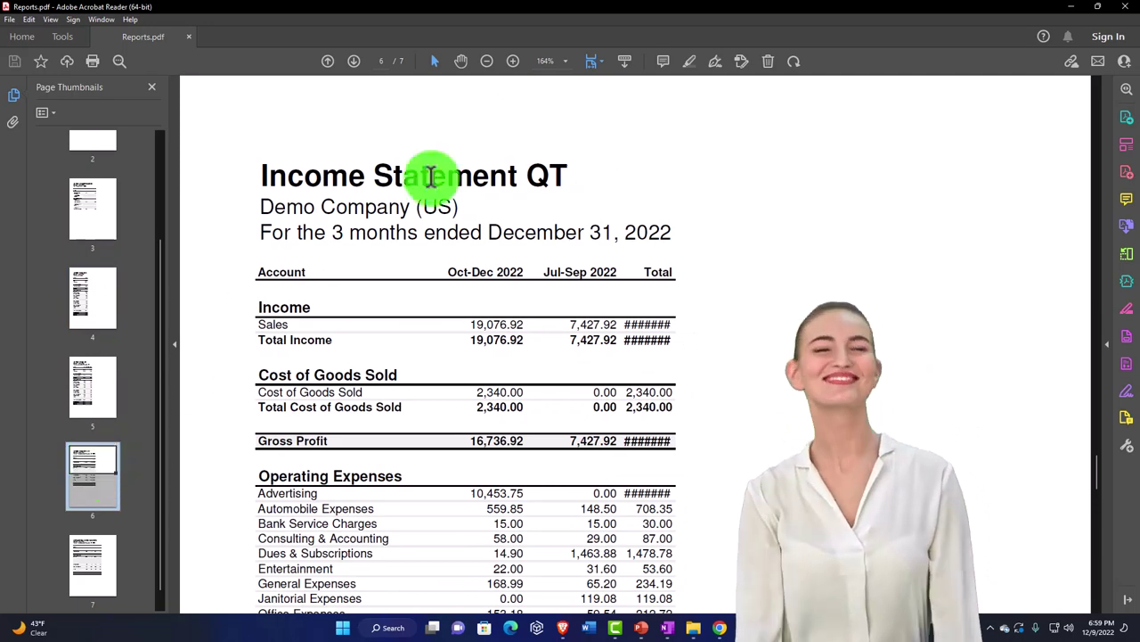
{"action": "left_click", "coordinate": [1124, 9]}
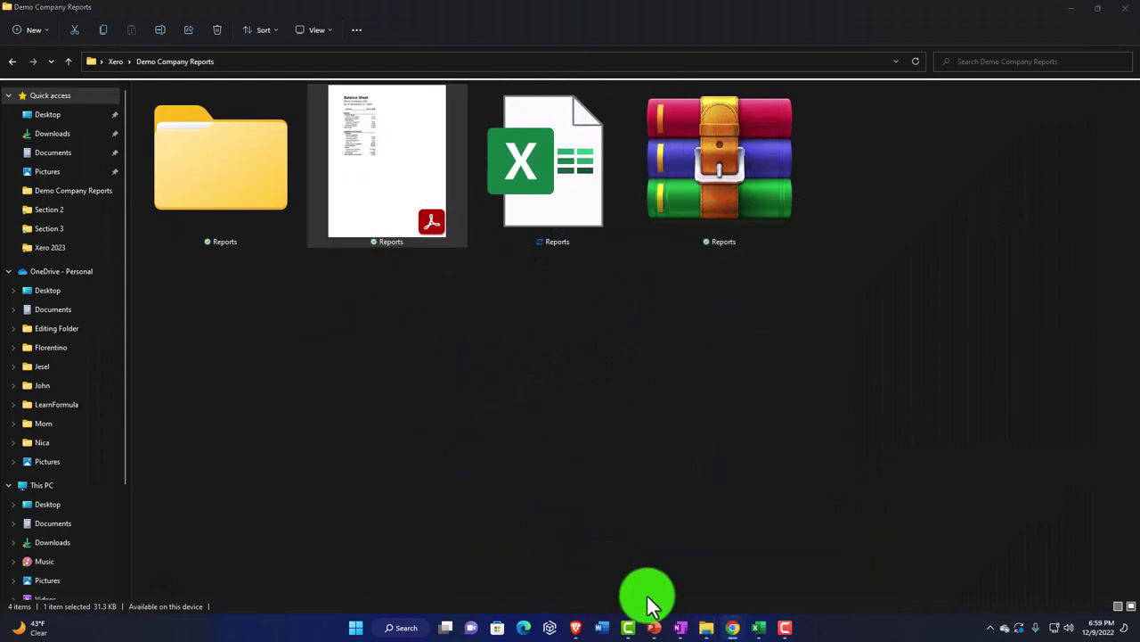
Switch to Xero in Chrome and open the list of custom reports for the demo company.
{"action": "mouse_move", "coordinate": [732, 628]}
{"action": "left_click", "coordinate": [806, 575]}
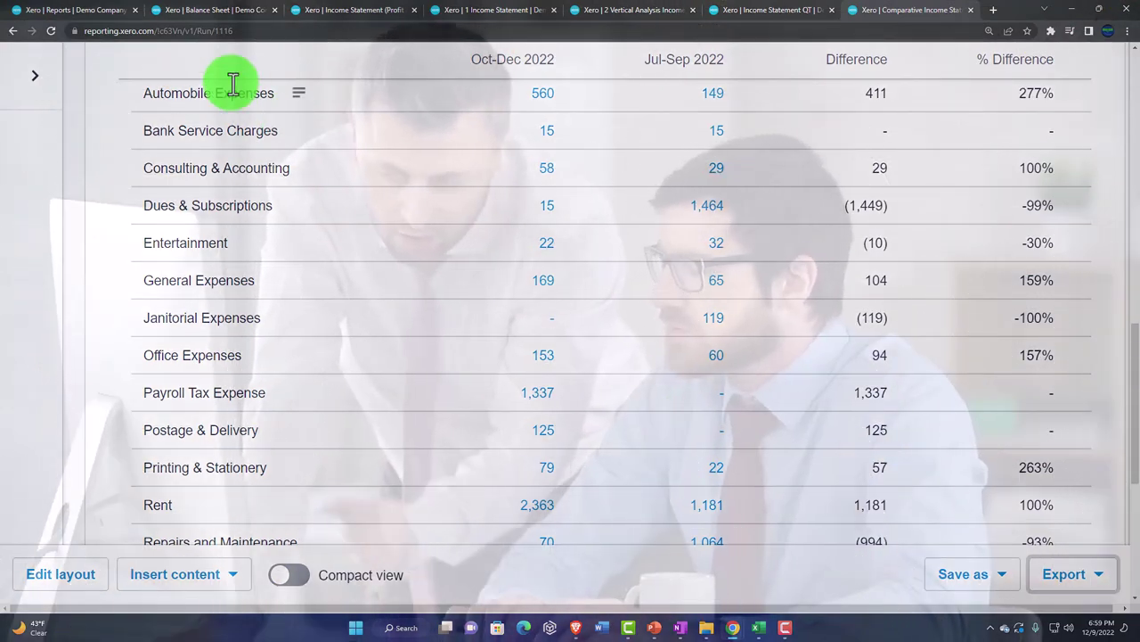
{"action": "left_click", "coordinate": [75, 10]}
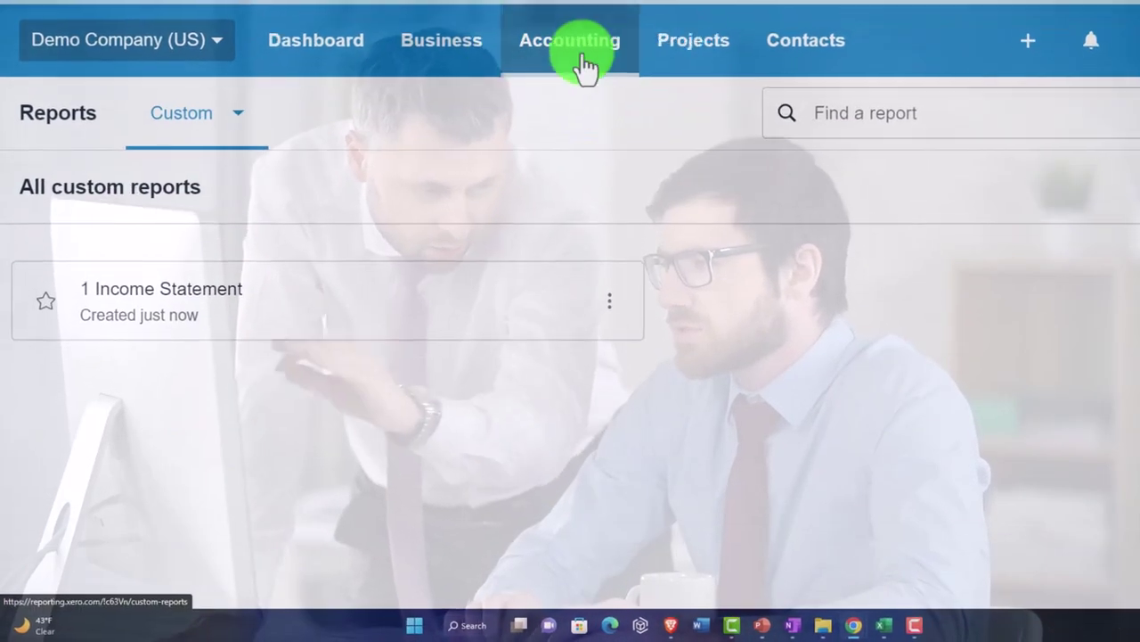
{"action": "left_click", "coordinate": [517, 133]}
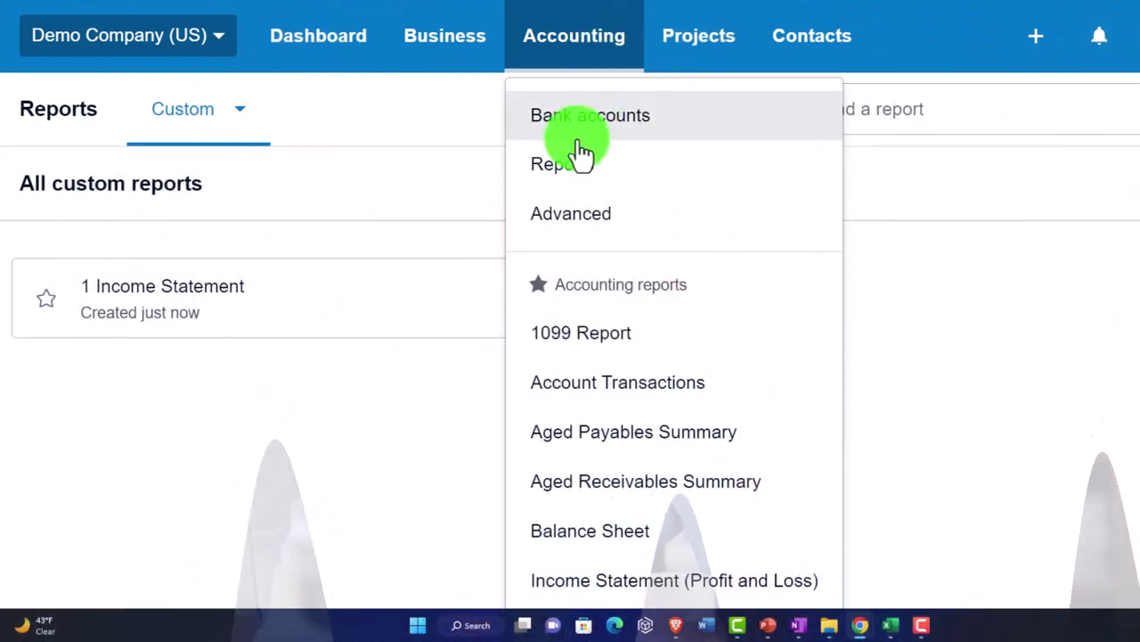
{"action": "left_click", "coordinate": [577, 160]}
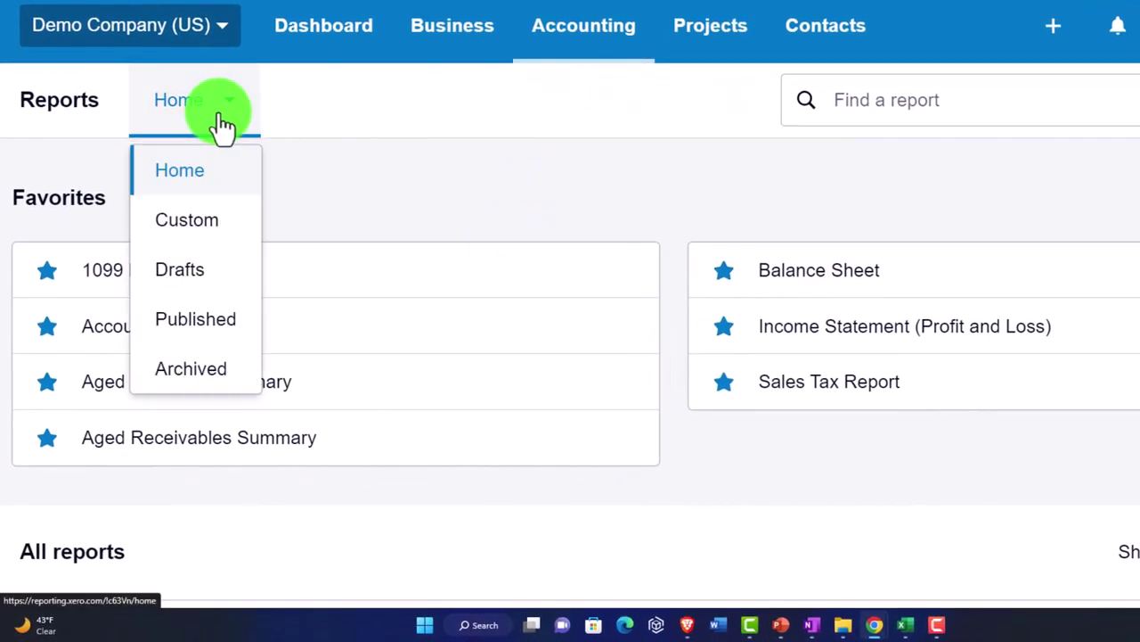
{"action": "left_click", "coordinate": [204, 219]}
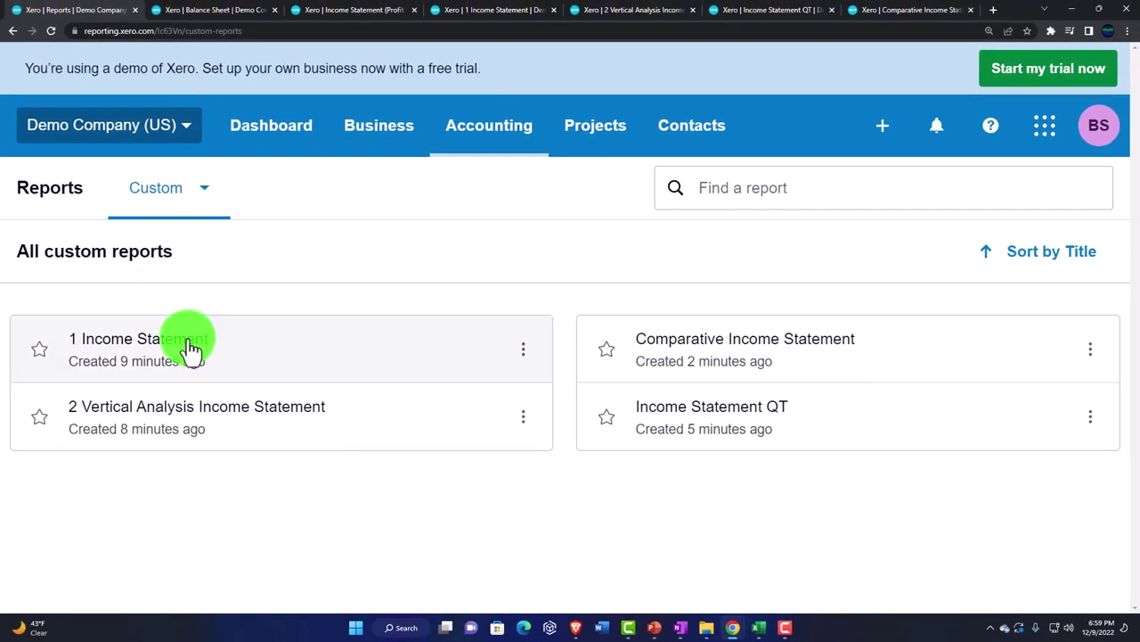